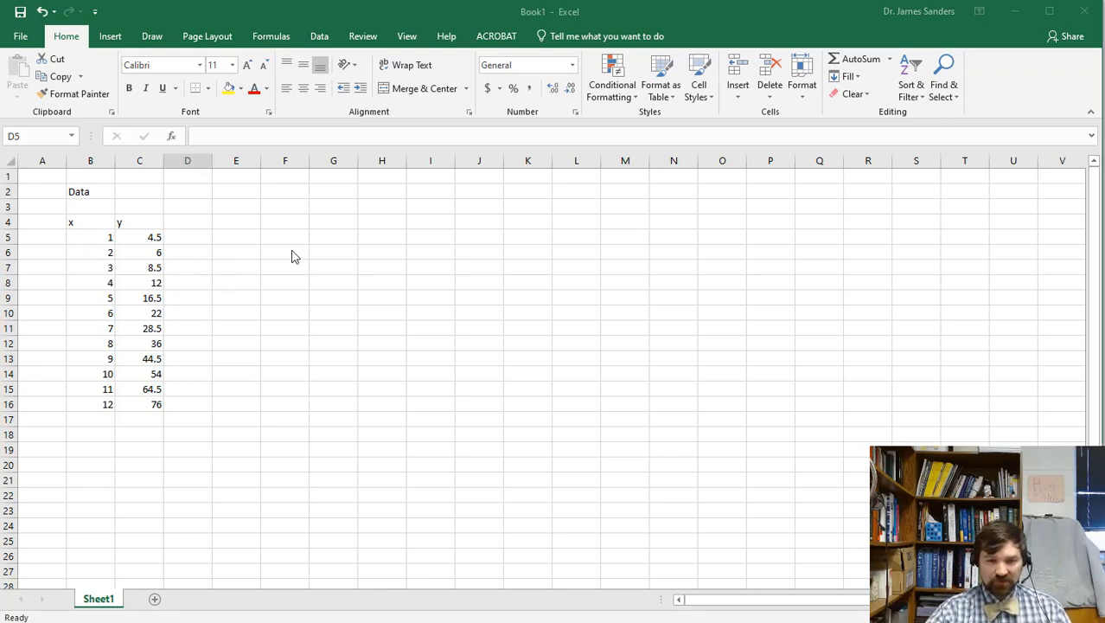
Insert an empty markers-only Scatter chart (Chart 1) beside the x and y data table.
click(277, 235)
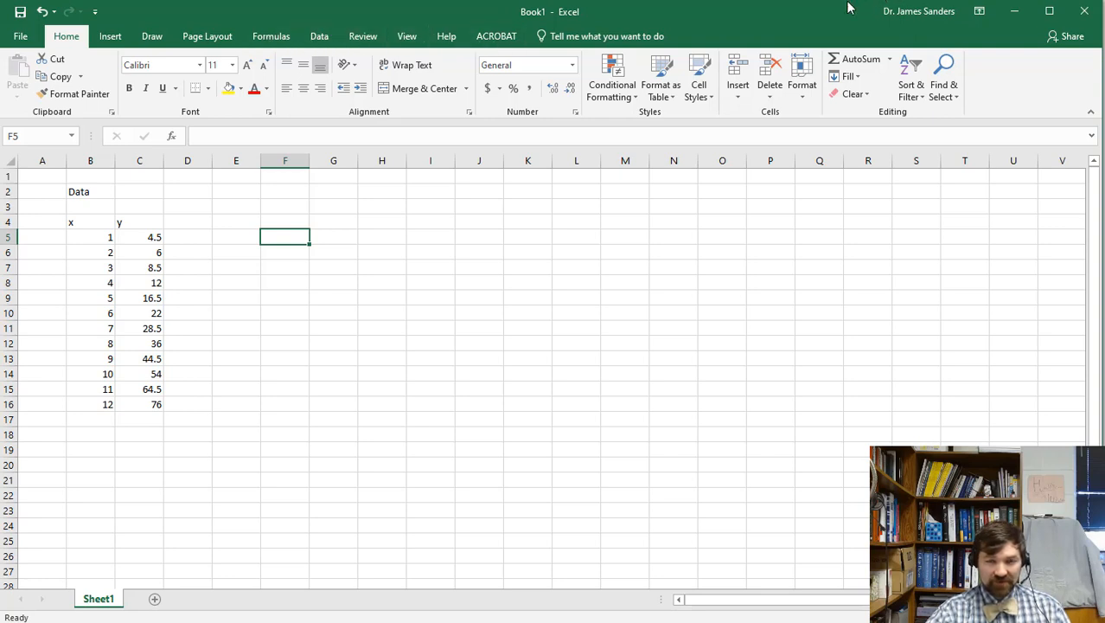
click(109, 36)
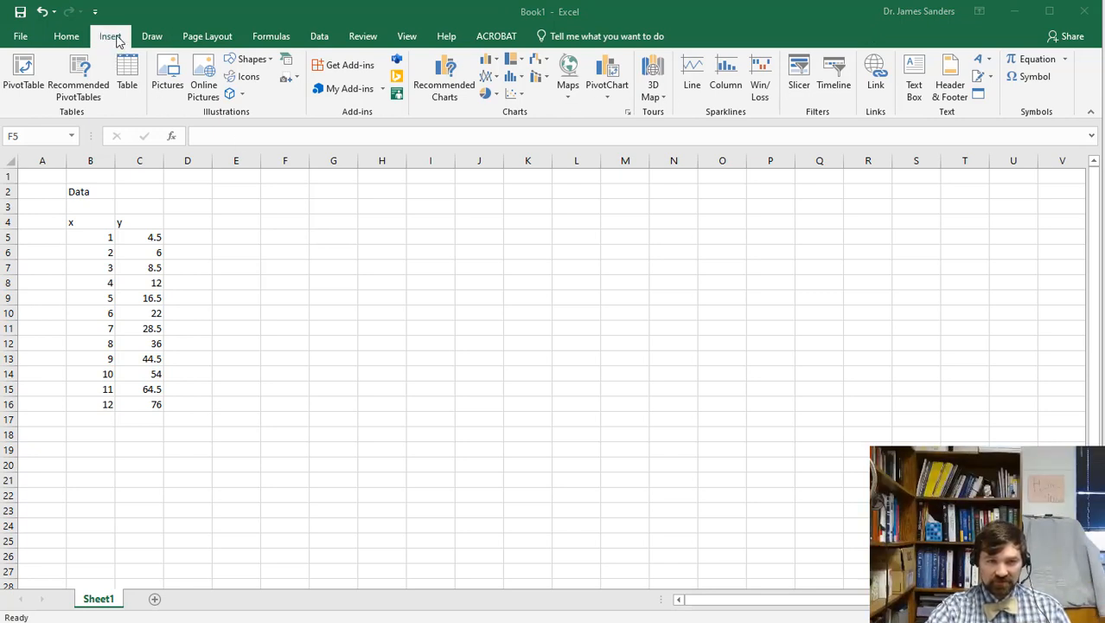
click(519, 94)
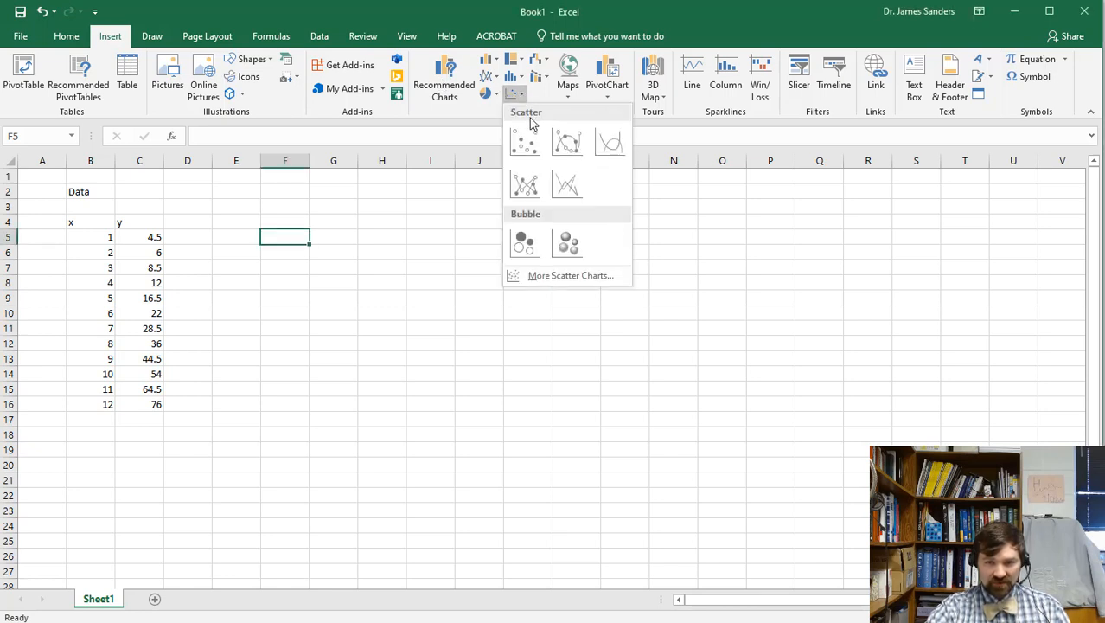
click(522, 142)
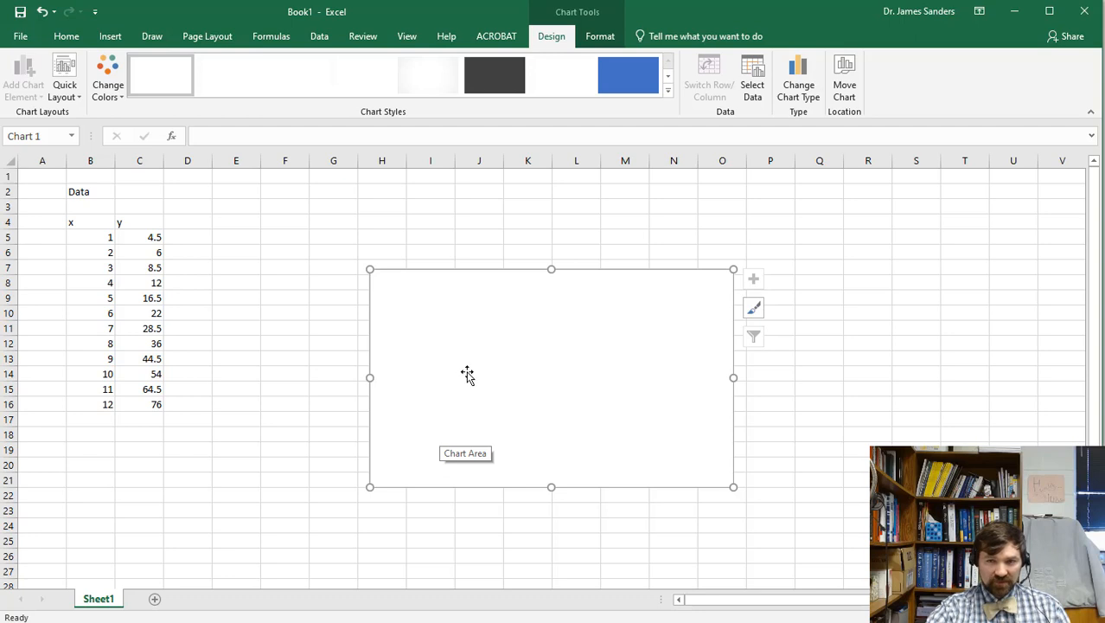
Add a series 'x vs y' with X values B5:B16 and Y values C5:C16.
click(752, 82)
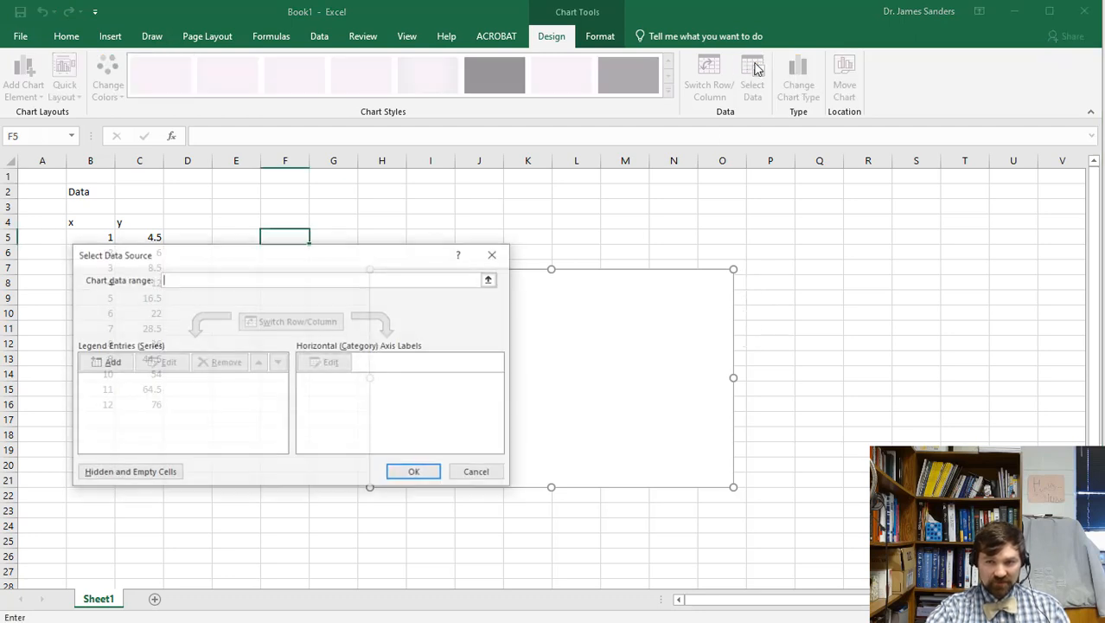
click(106, 363)
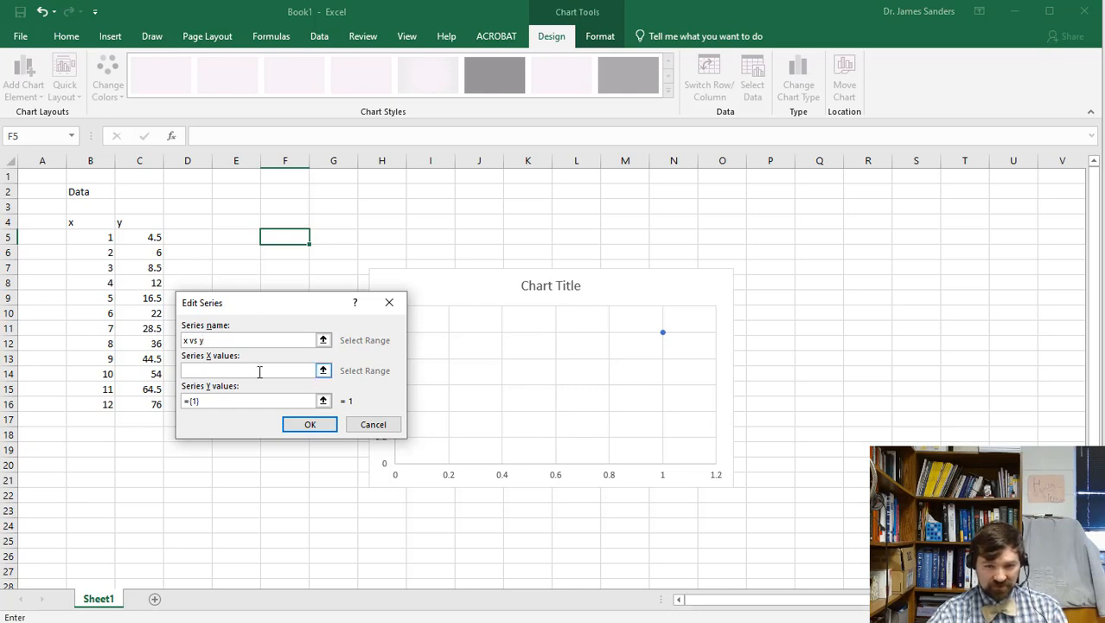
click(323, 370)
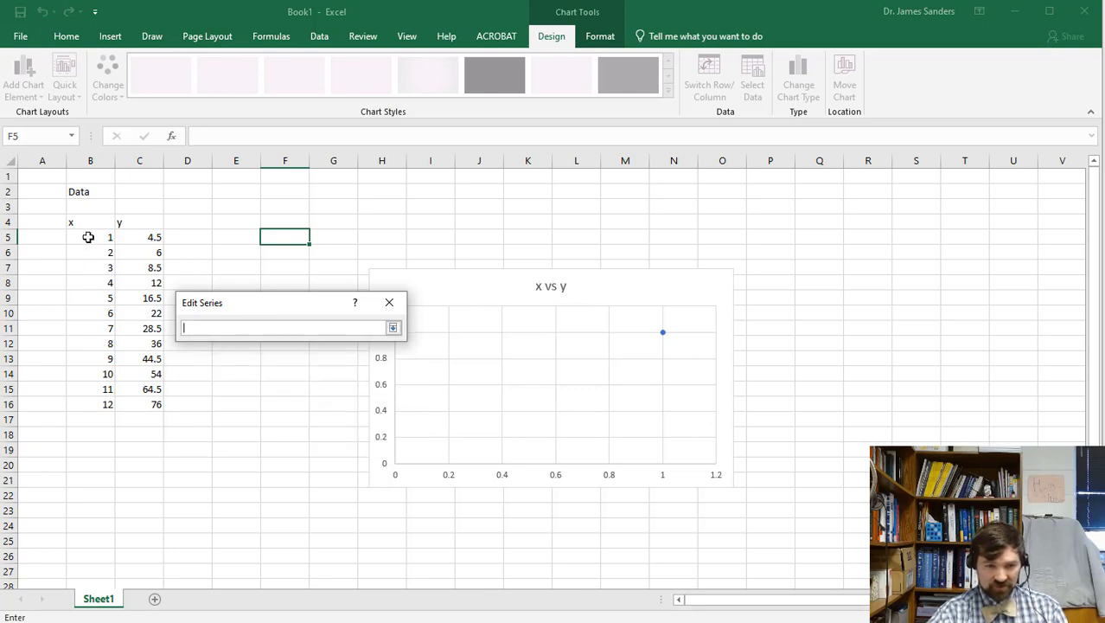
drag(87, 235, 84, 396)
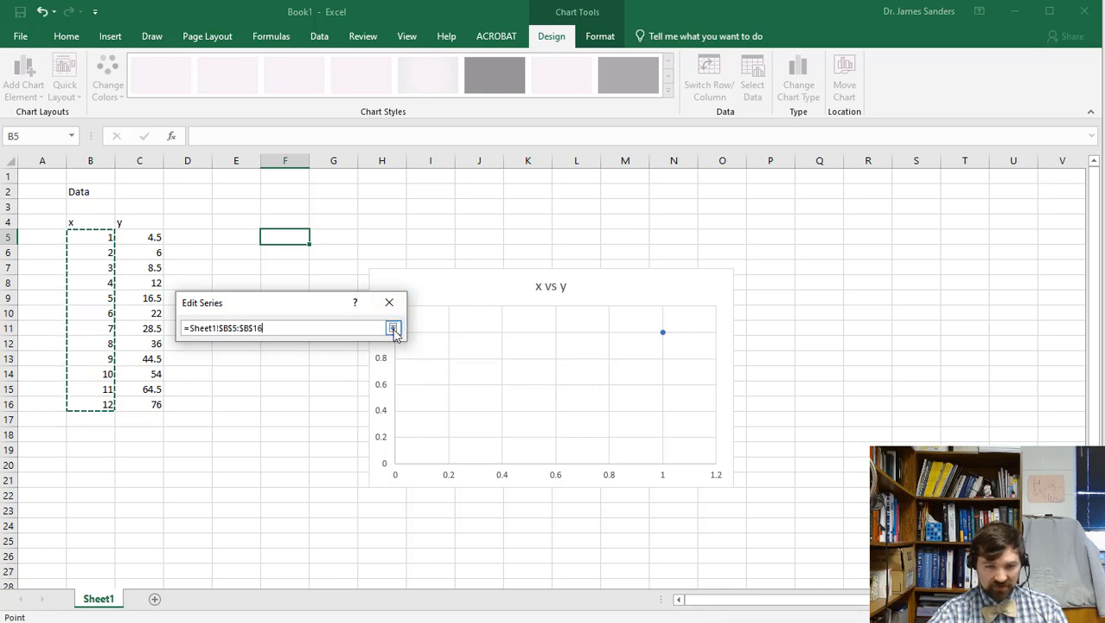
click(393, 327)
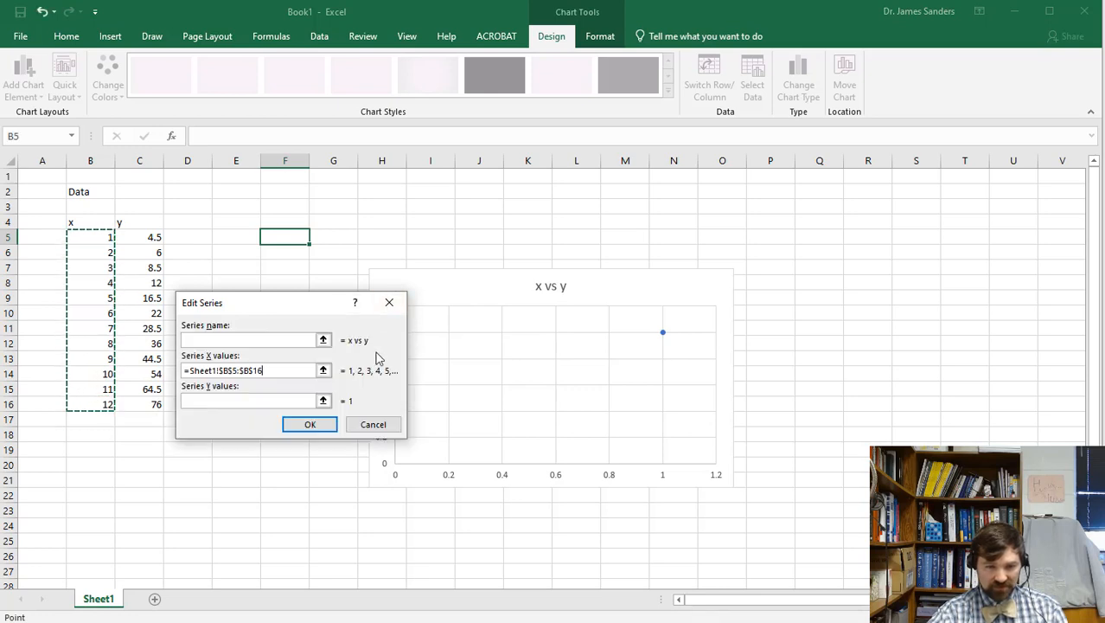
click(323, 401)
drag(153, 240, 154, 404)
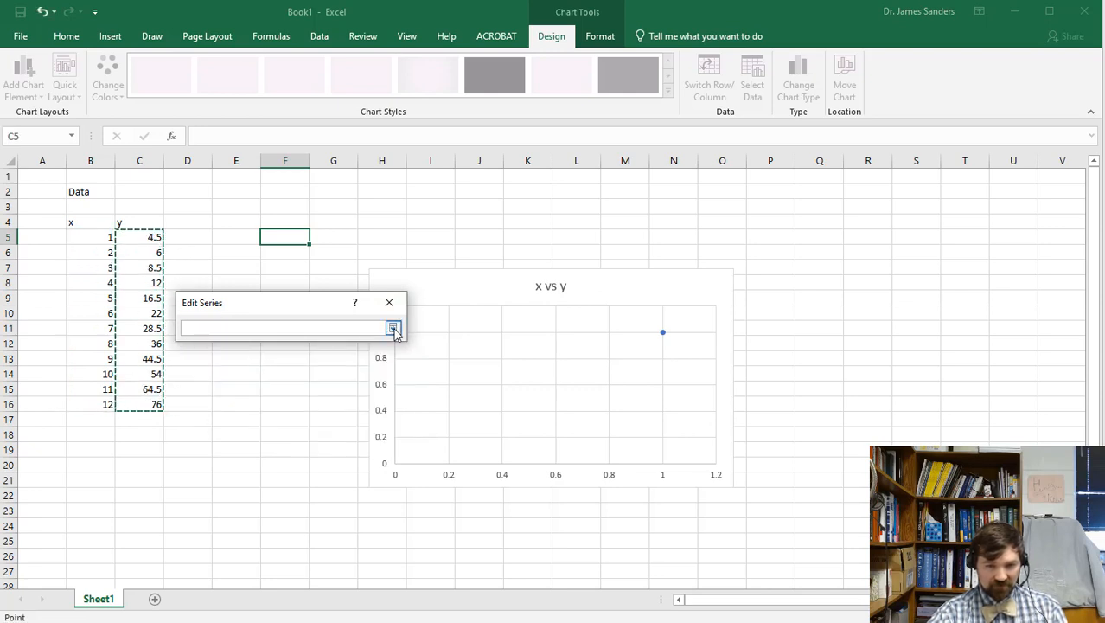
click(393, 328)
click(313, 424)
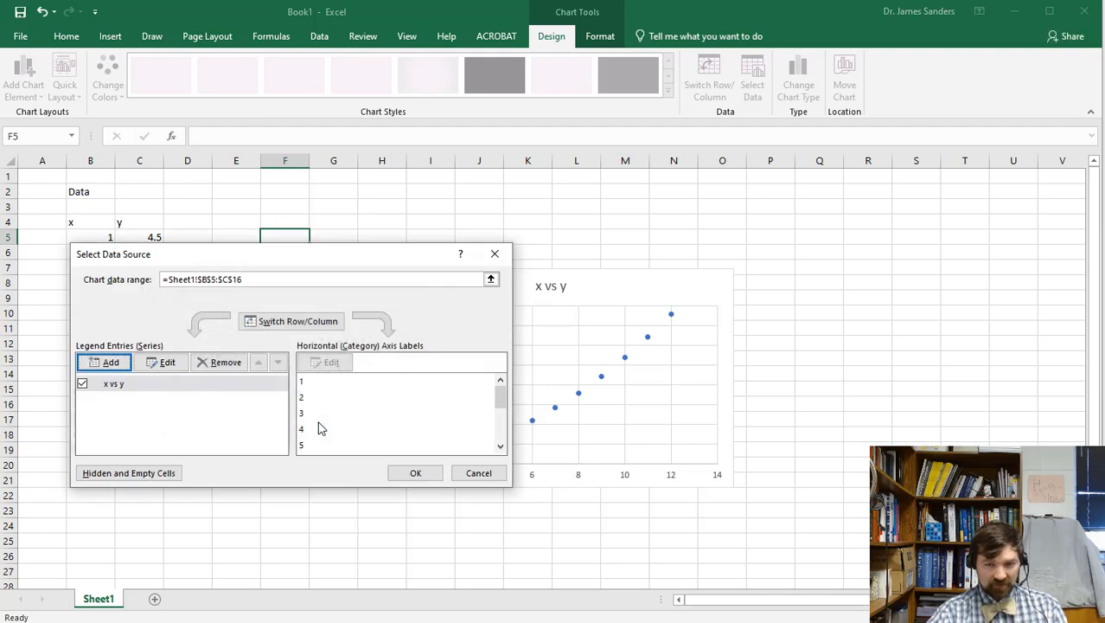
Accept the data source, then turn on axis titles and leave the legend off.
click(420, 477)
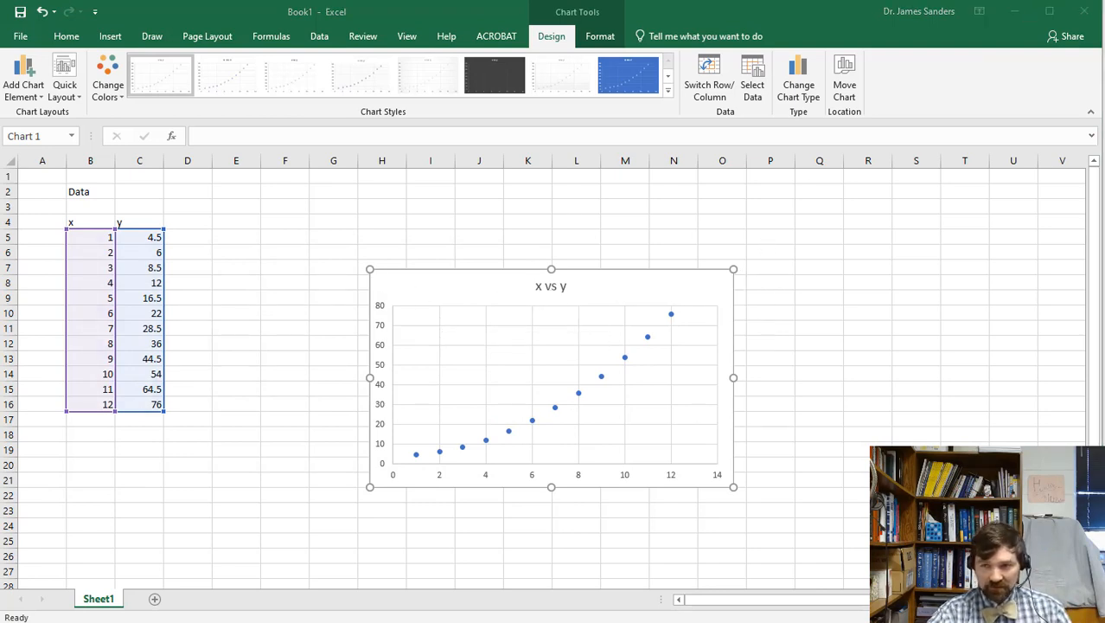
click(724, 295)
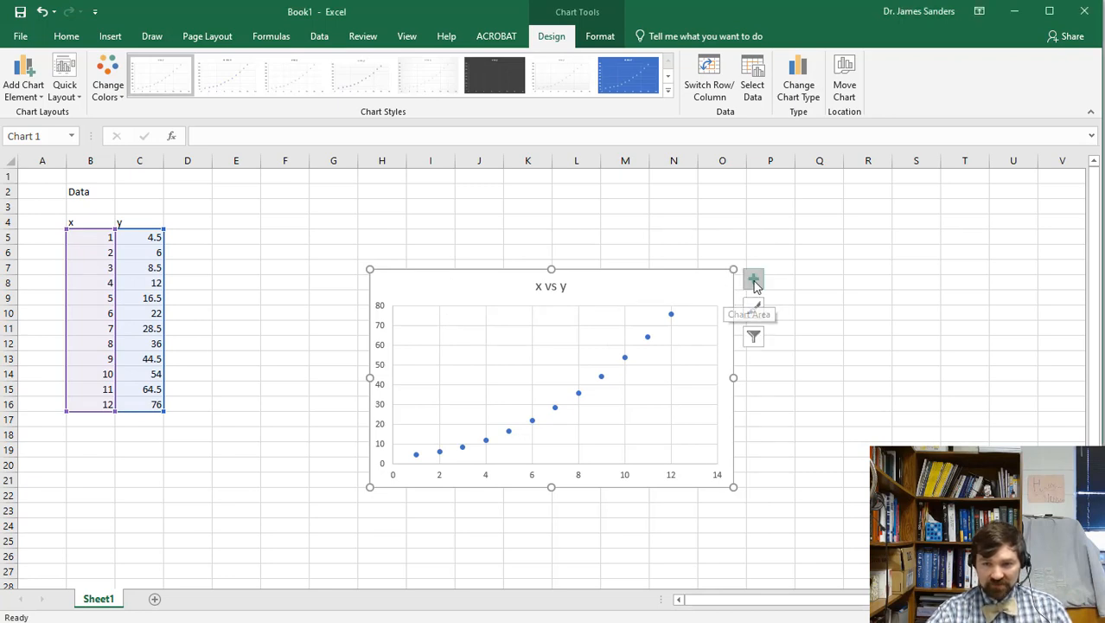
click(754, 281)
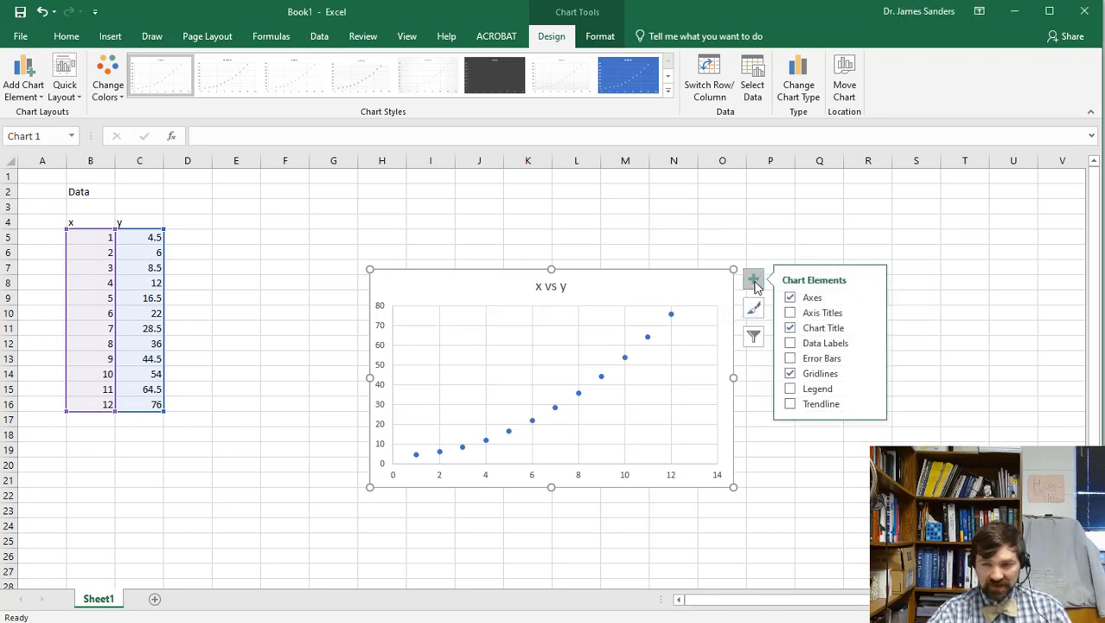
click(792, 313)
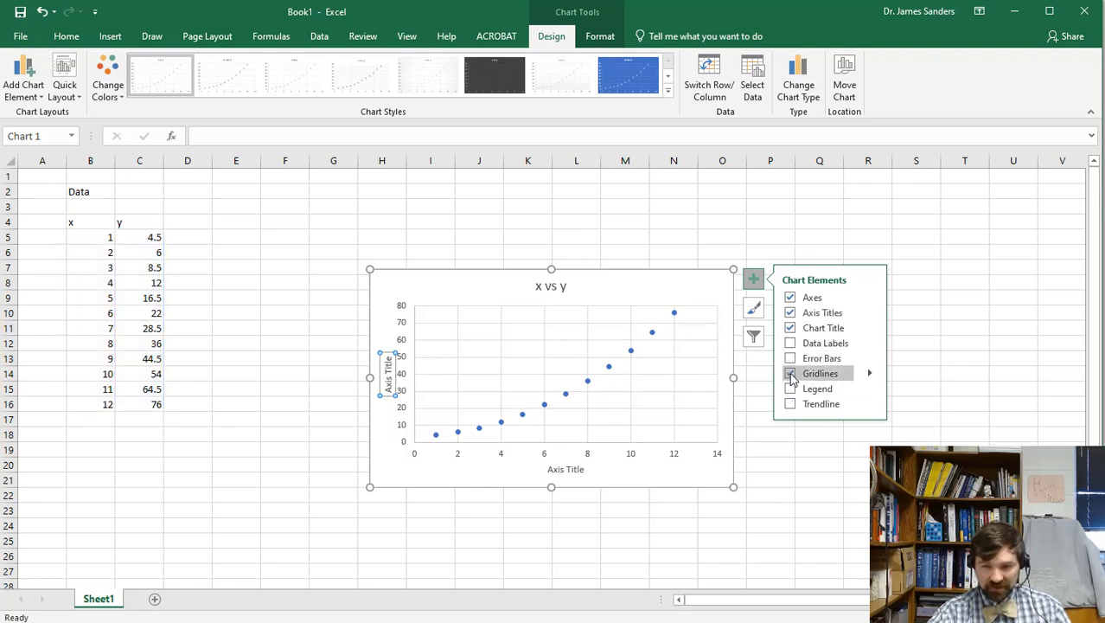
click(790, 390)
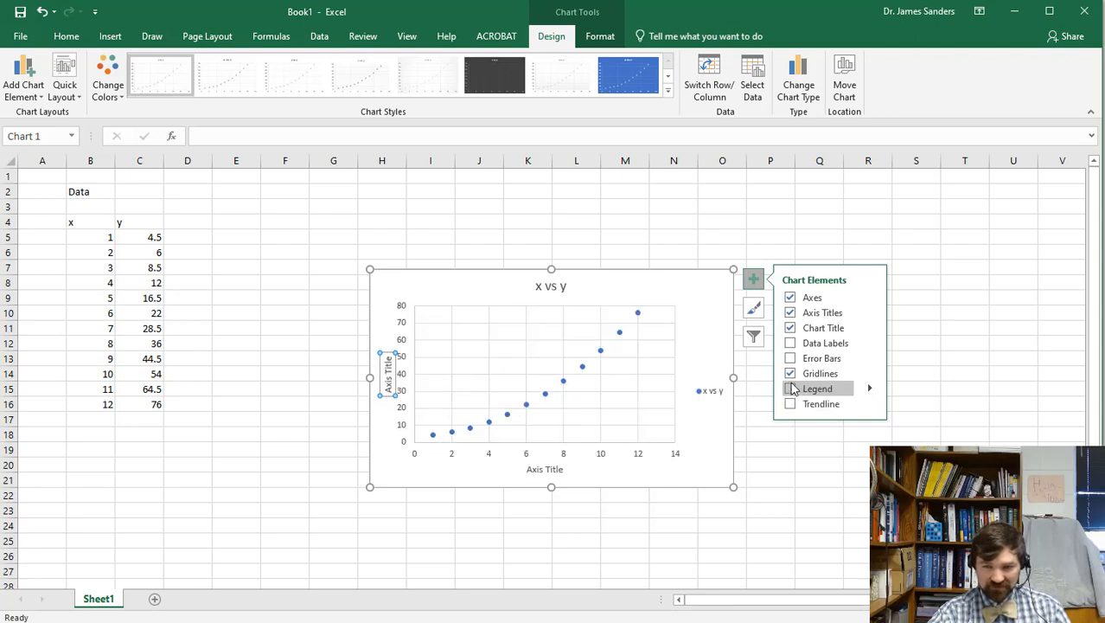
click(790, 389)
click(790, 405)
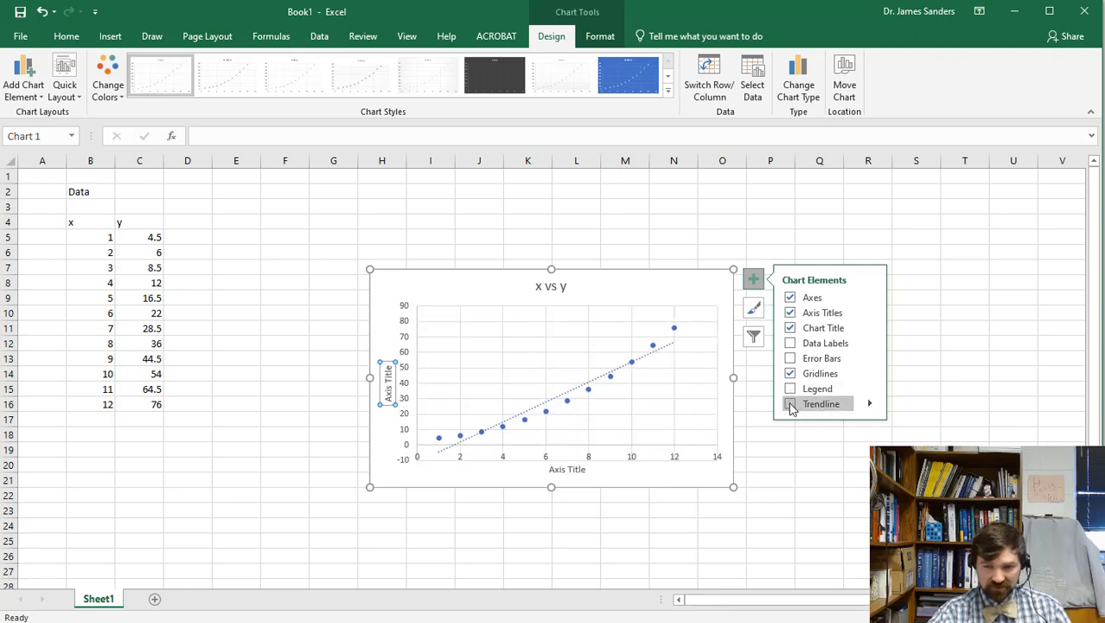
Replace the placeholder axis titles with 'x (units of x)' and 'y (units of y)'.
double_click(567, 470)
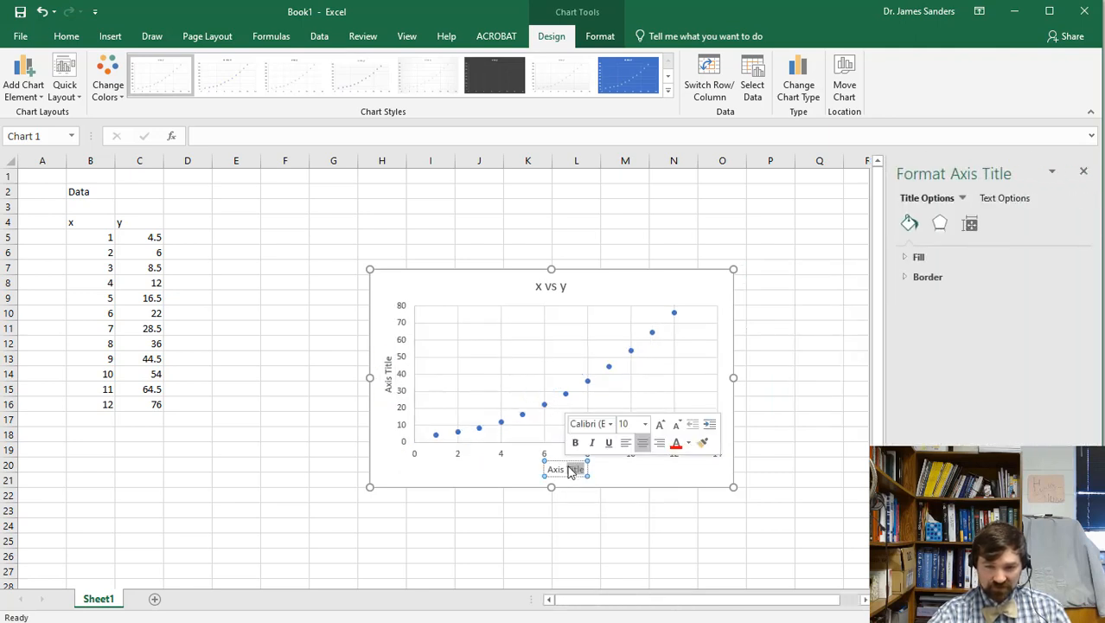
key(BackSpace)
key(BackSpace)
key(BackSpace)
key(BackSpace)
key(BackSpace)
key(BackSpace)
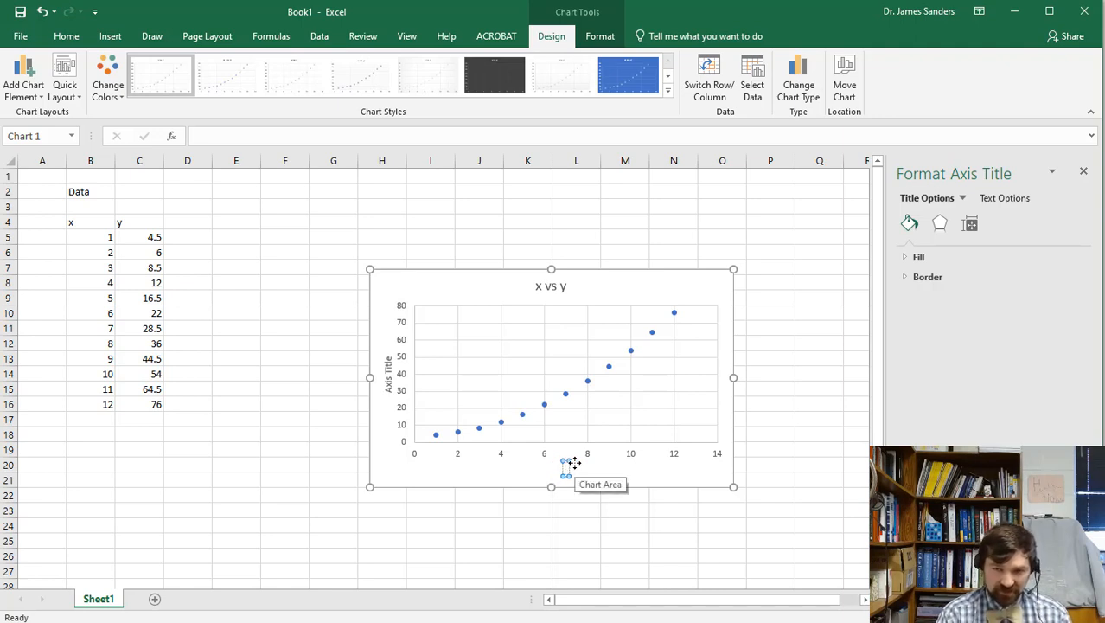
text(x)
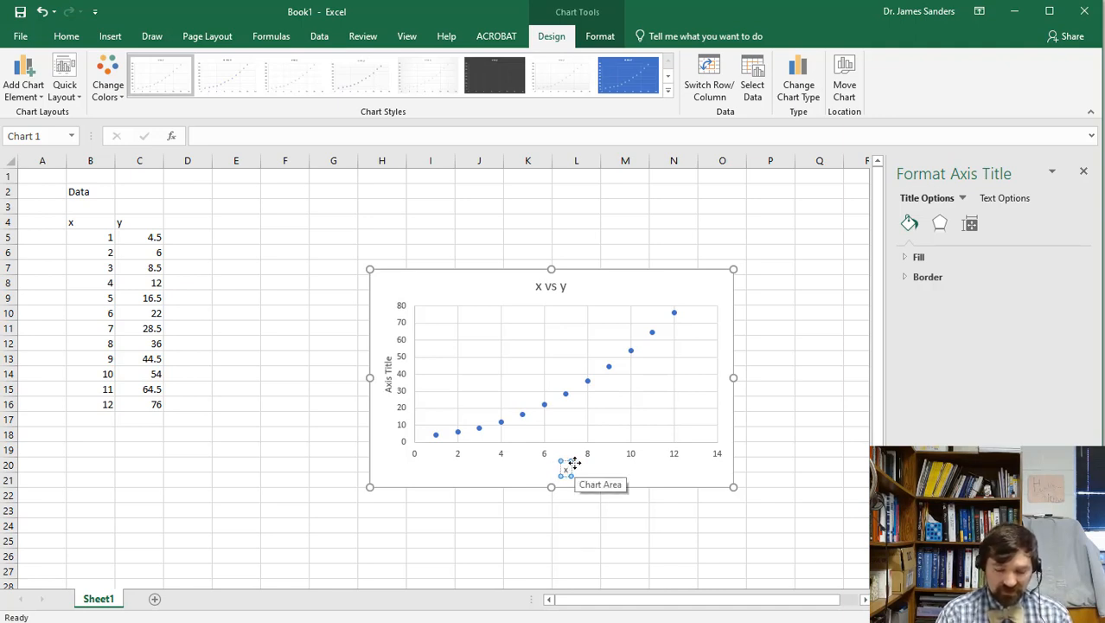
text( ()
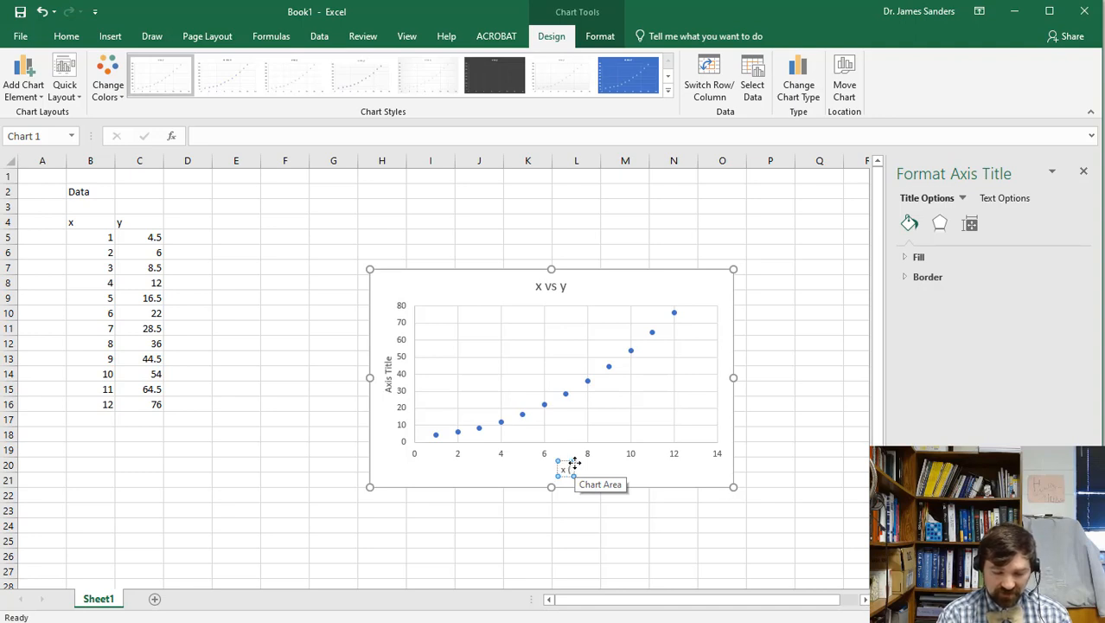
text(units) x))
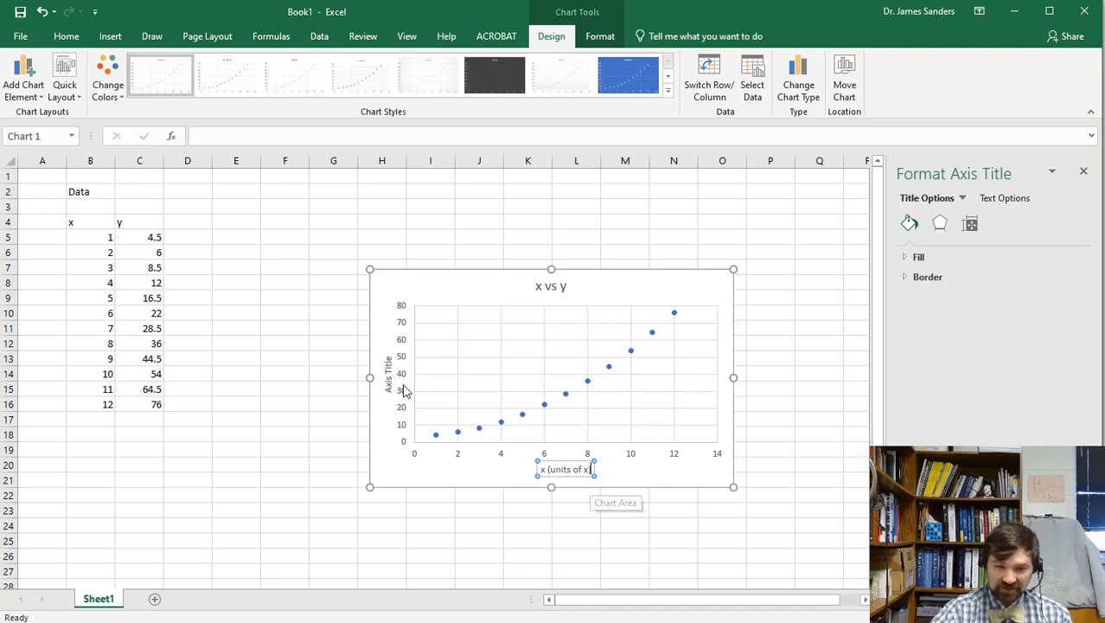
click(387, 376)
triple_click(387, 377)
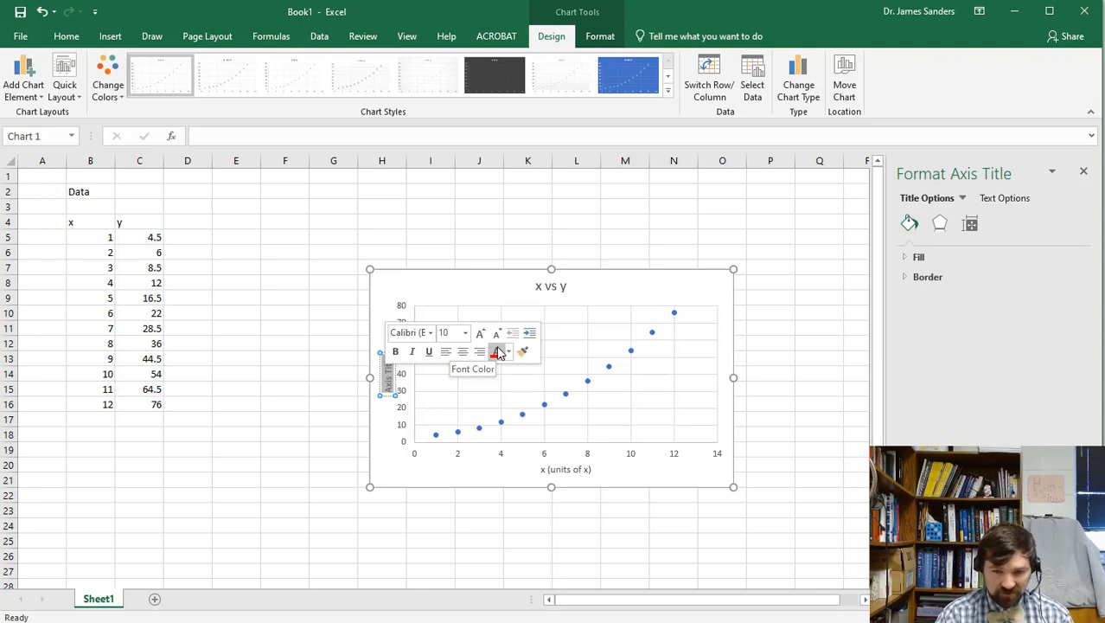
text(y (u)
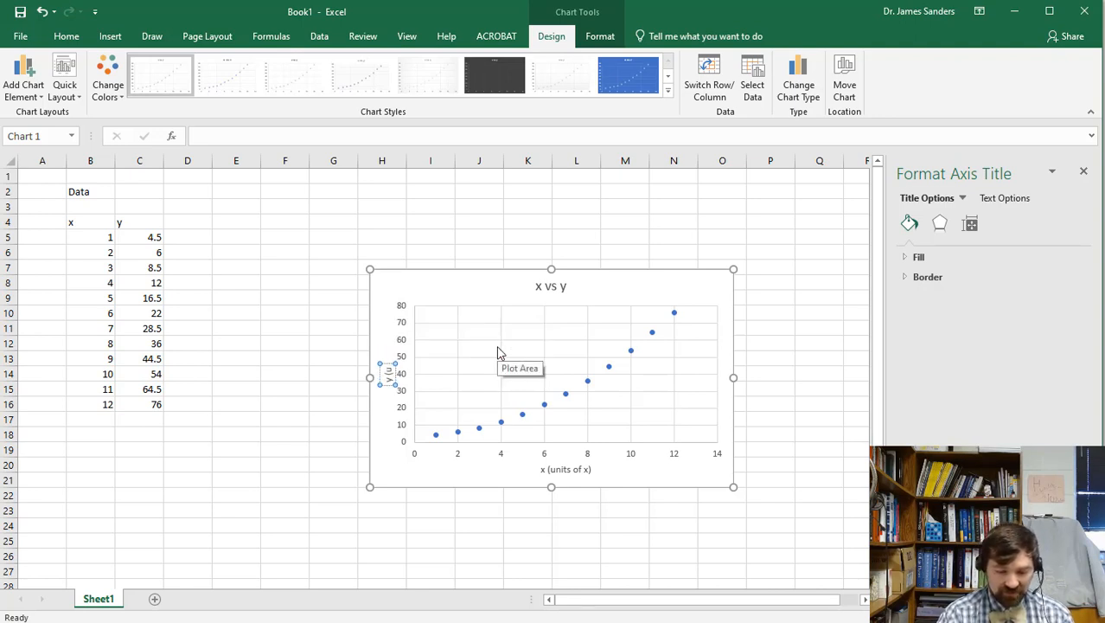
text(nits of y))
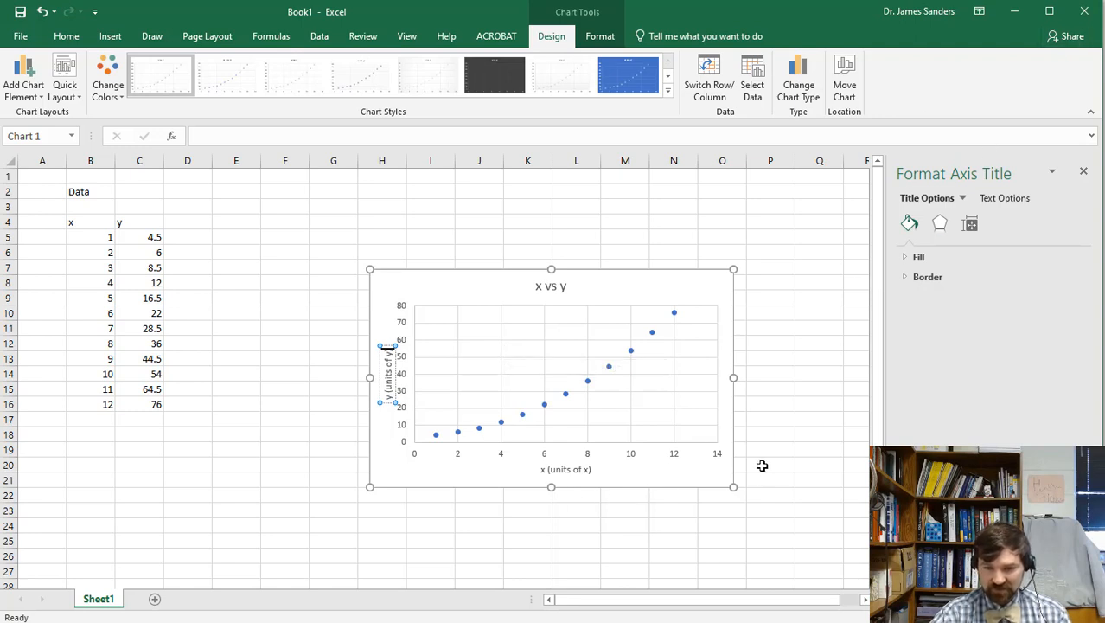
click(587, 291)
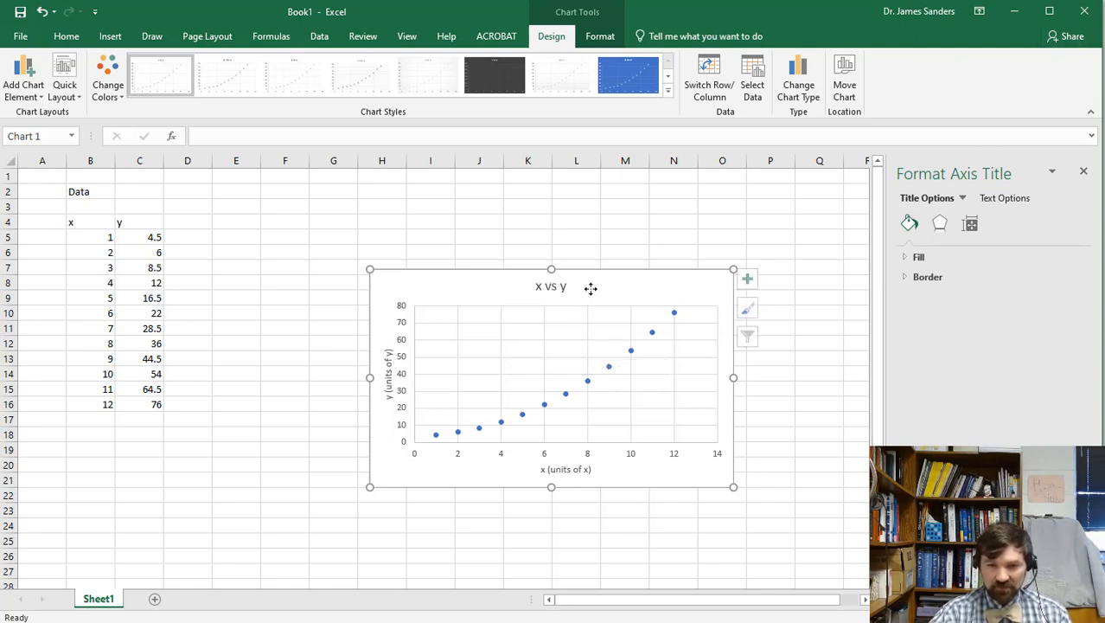
click(544, 287)
click(545, 285)
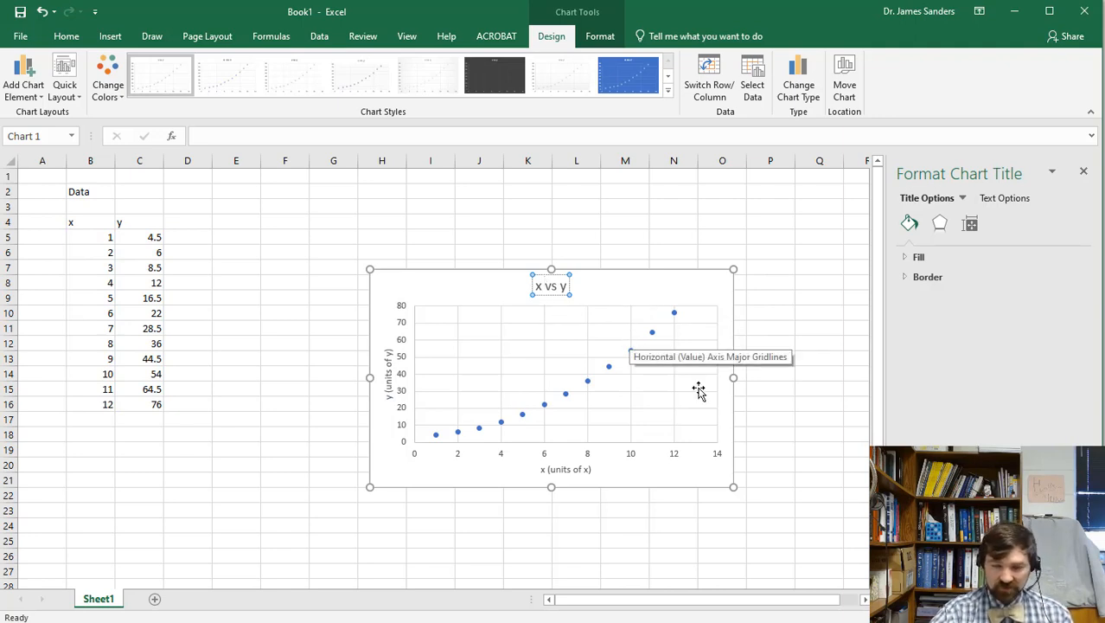
click(769, 390)
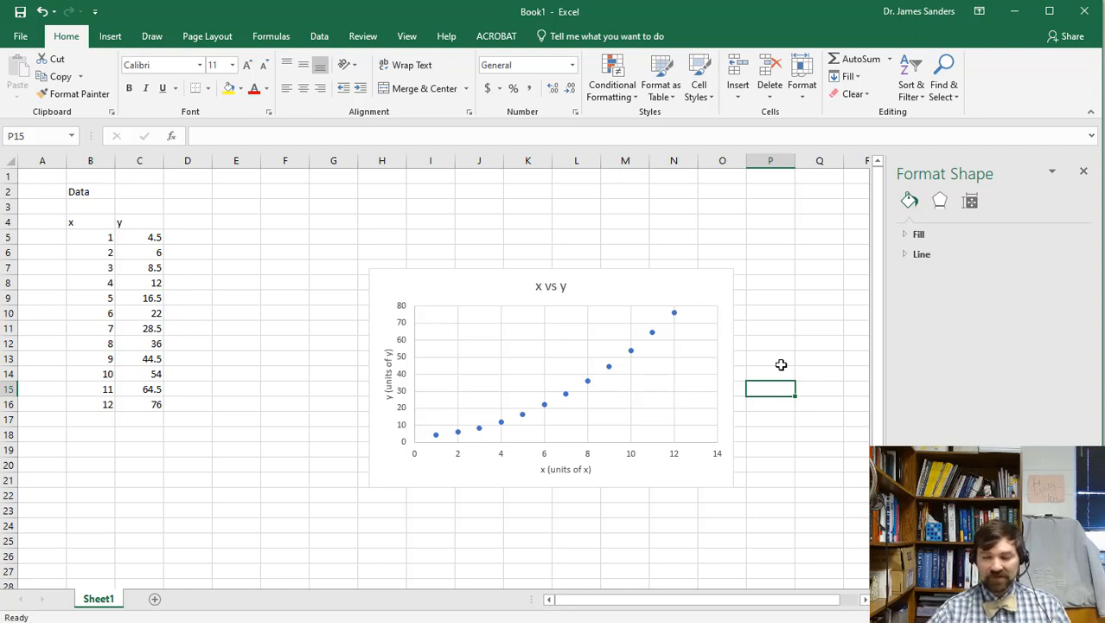
Move the x vs y chart up and slightly left, clearing column D.
click(194, 227)
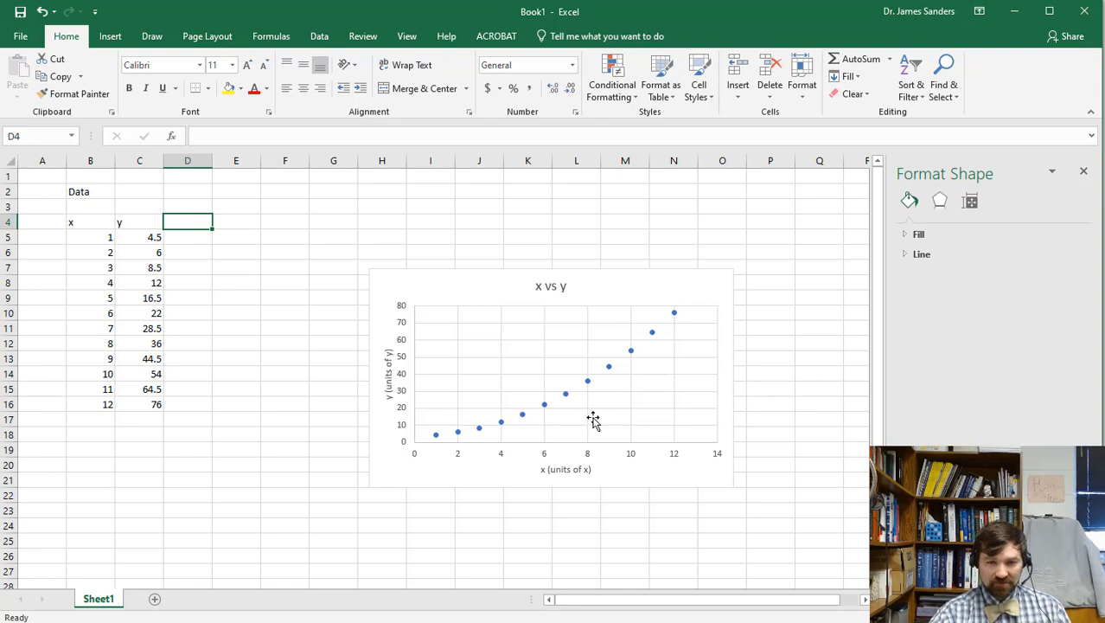
scroll(594, 418, down, 1)
scroll(592, 416, down, 1)
scroll(554, 396, up, 2)
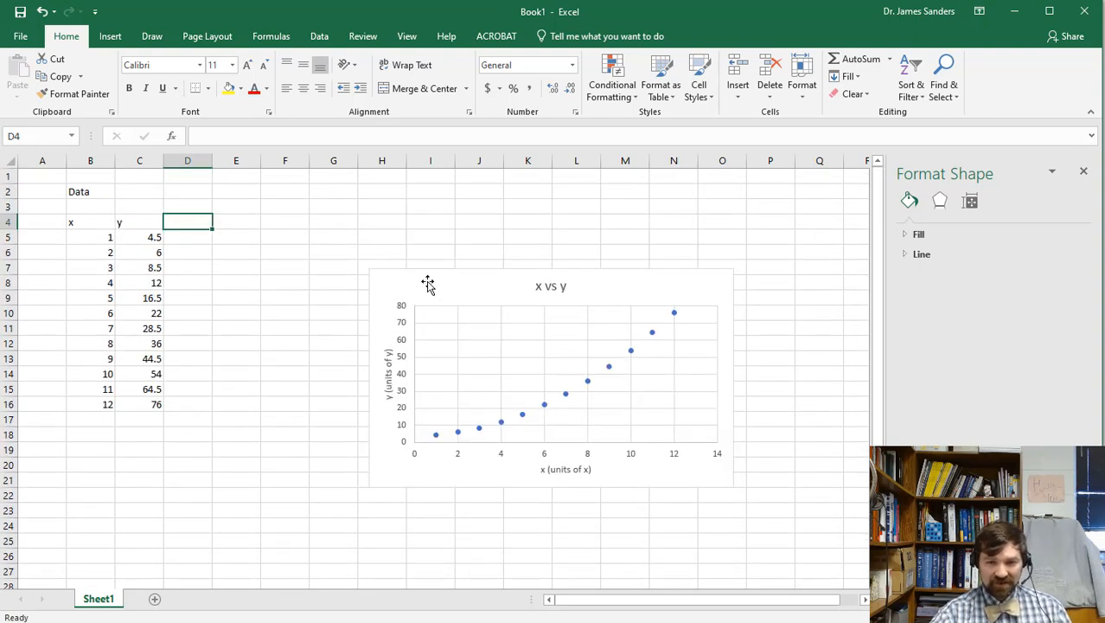
click(439, 294)
drag(440, 294, 432, 220)
click(446, 497)
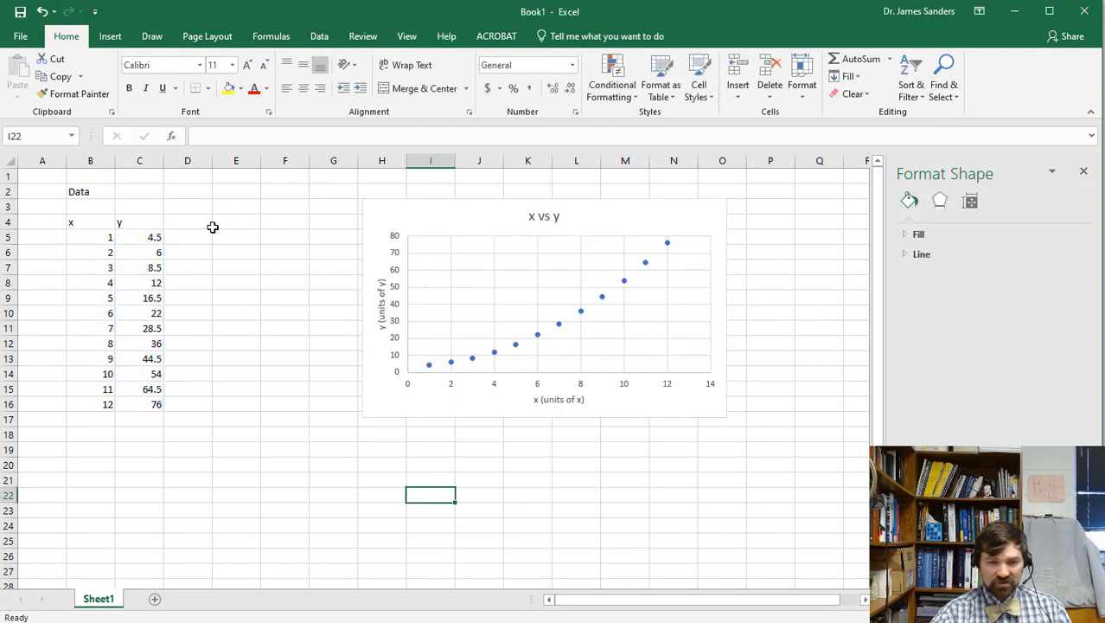
Head D4 'X = x^2' and fill the formula =B5^2 from D5 down to D16.
click(189, 224)
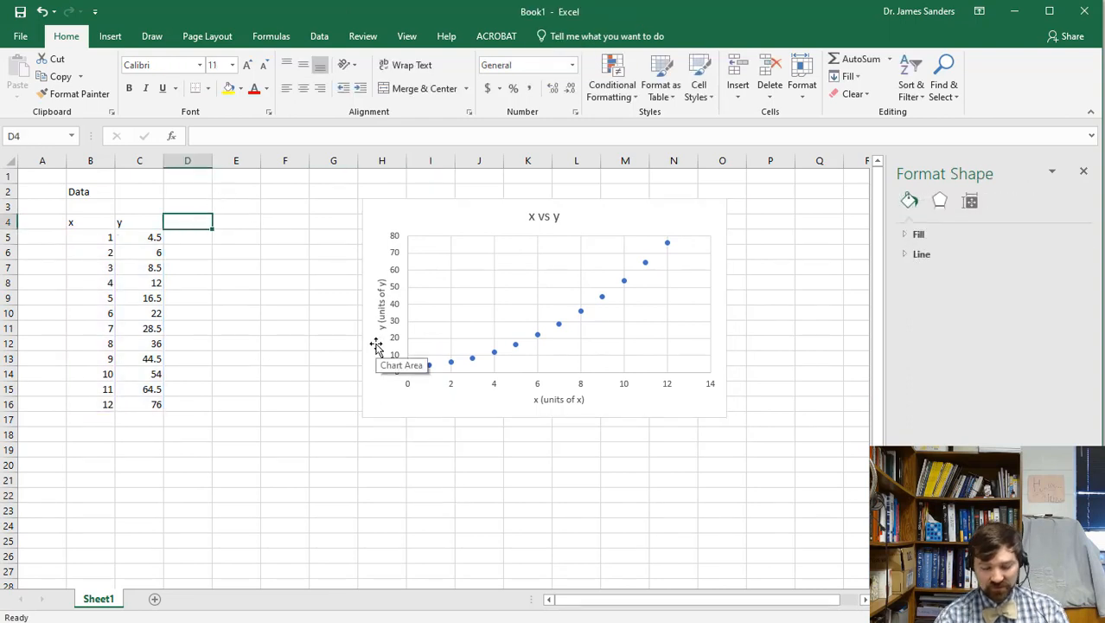
text(X = x^2)
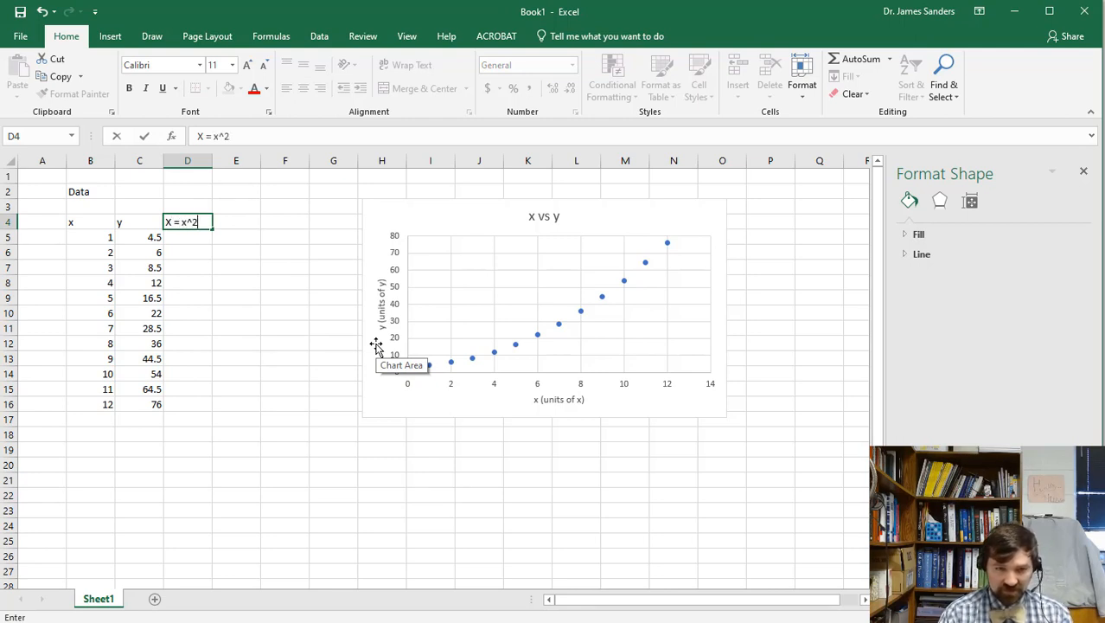
key(Return)
text(=)
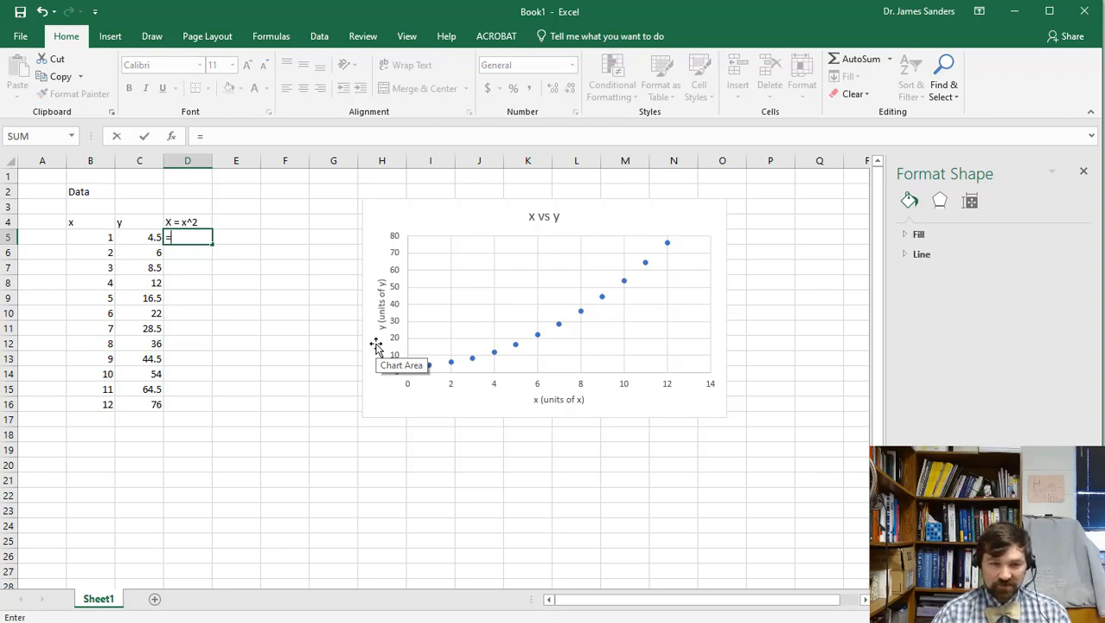
key(Left)
key(Left)
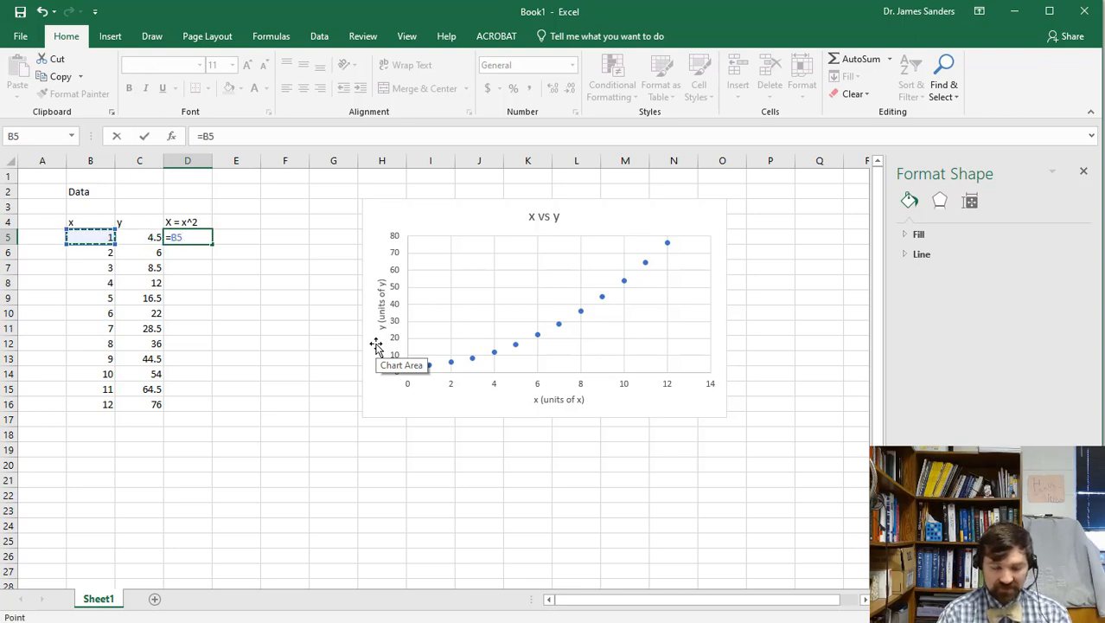
text(^2)
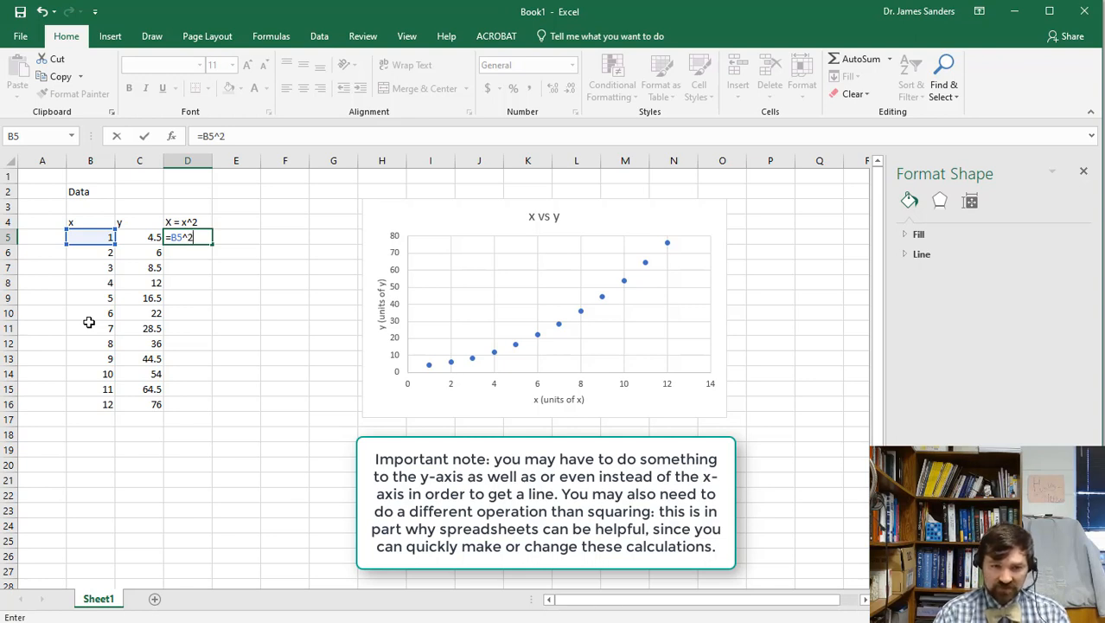
key(Return)
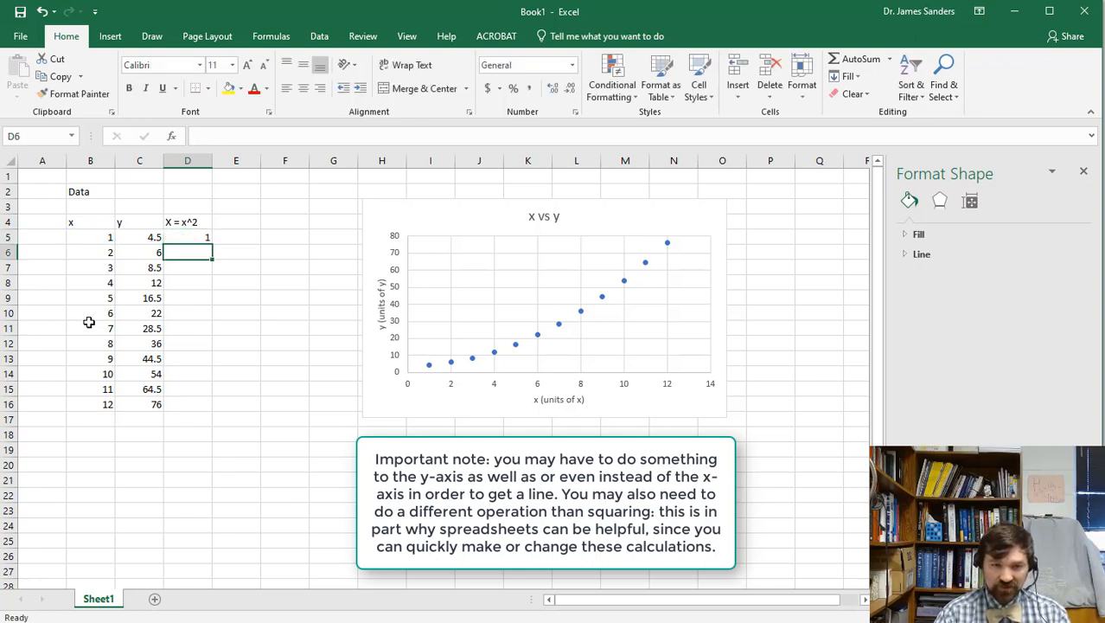
key(Up)
key(shift+Down)
key(shift+Down)
key(shift+Down)
key(shift+Down)
key(shift+Down)
key(shift+Down)
key(shift+Down)
key(shift+Down)
key(shift+Down)
key(shift+Down)
key(shift+Down)
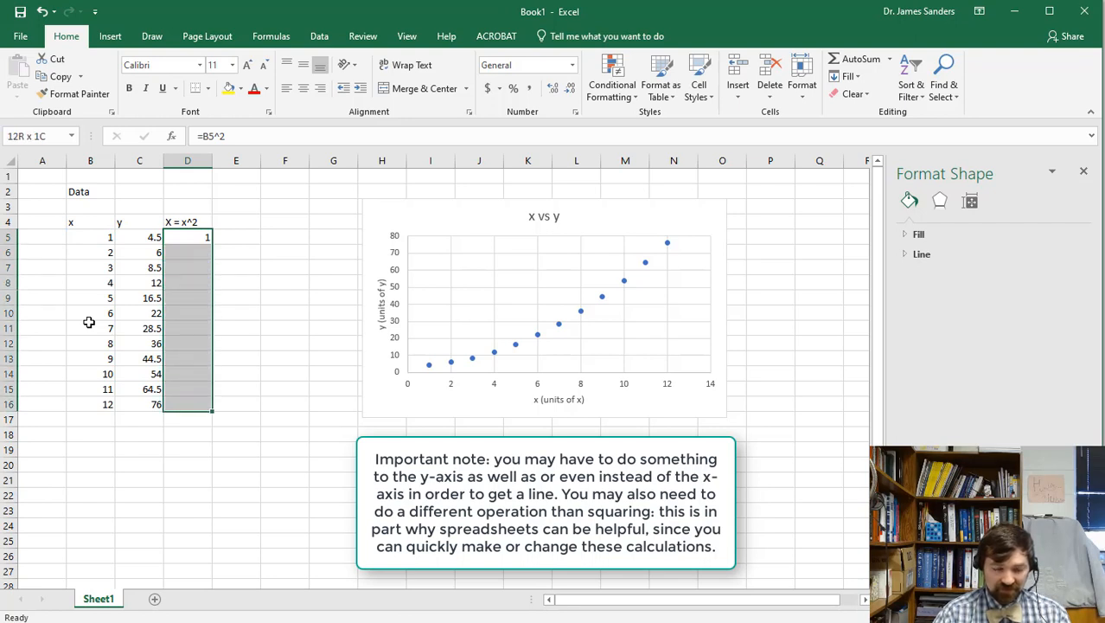
key(ctrl+d)
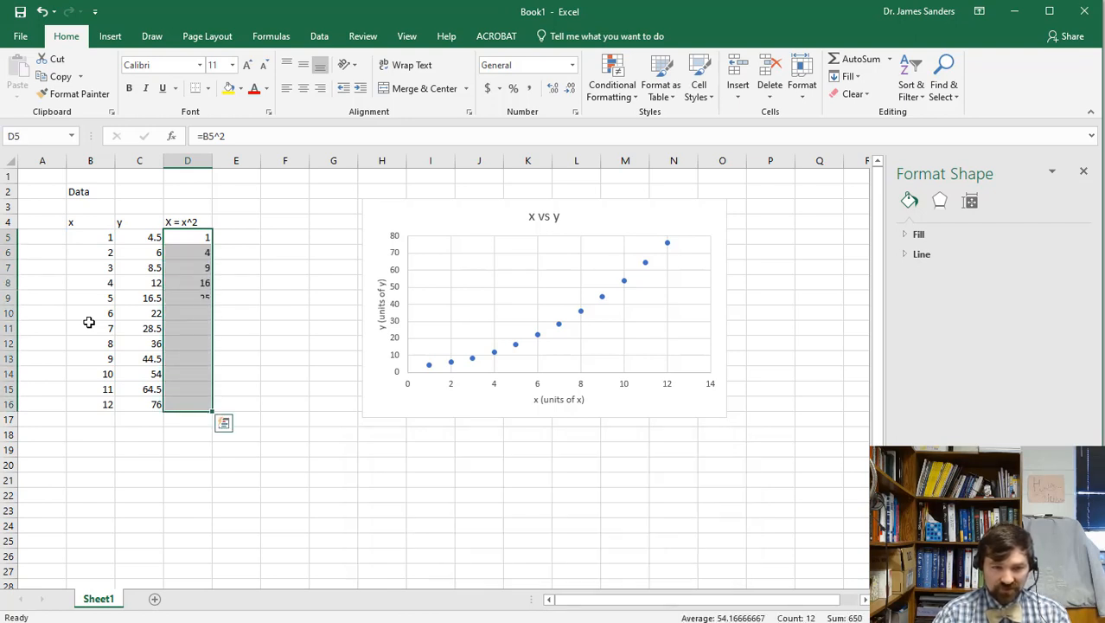
key(Right)
key(Left)
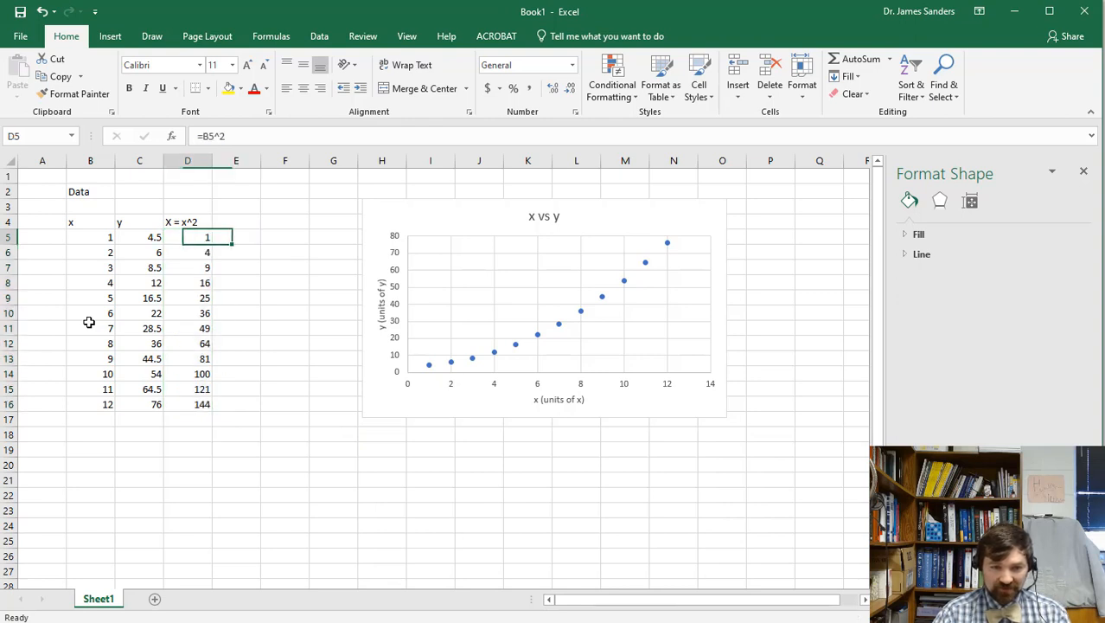
key(Down)
key(Down)
key(Down)
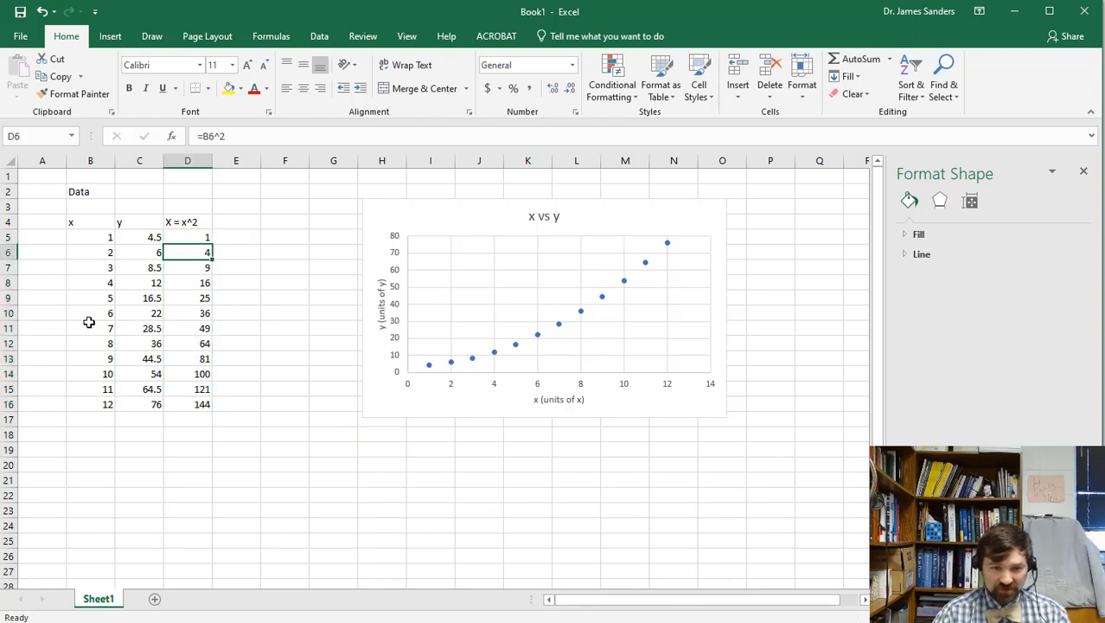
key(Down)
key(Down)
key(Down)
key(Down)
key(Down)
key(Down)
key(Down)
key(Down)
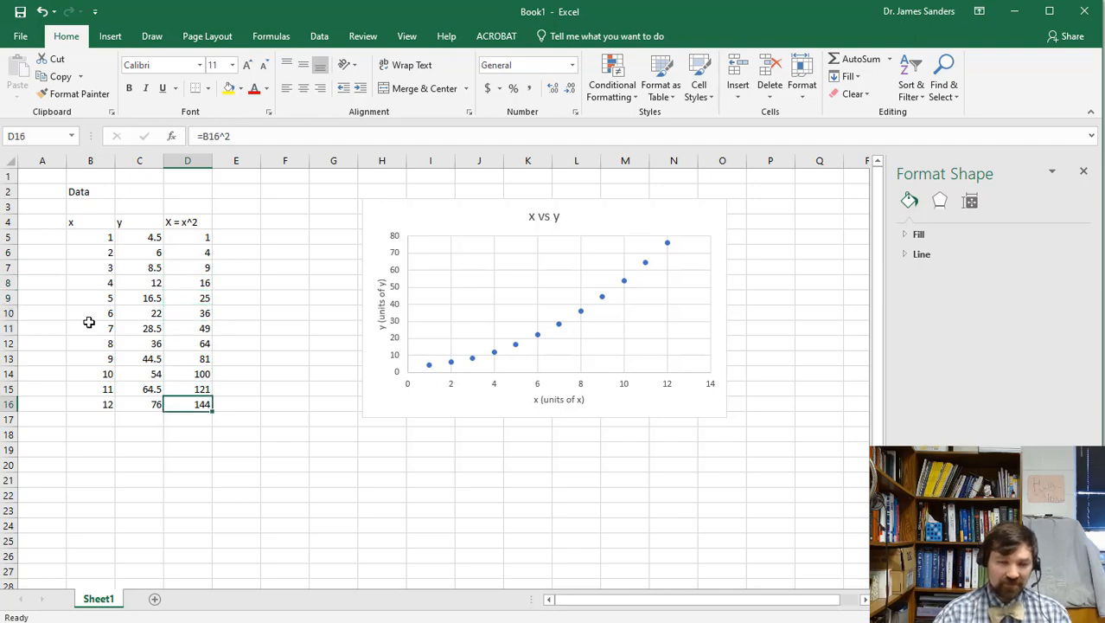
Pick an empty cell below the data and bring up the Scatter chart choices.
key(alt+n)
click(670, 475)
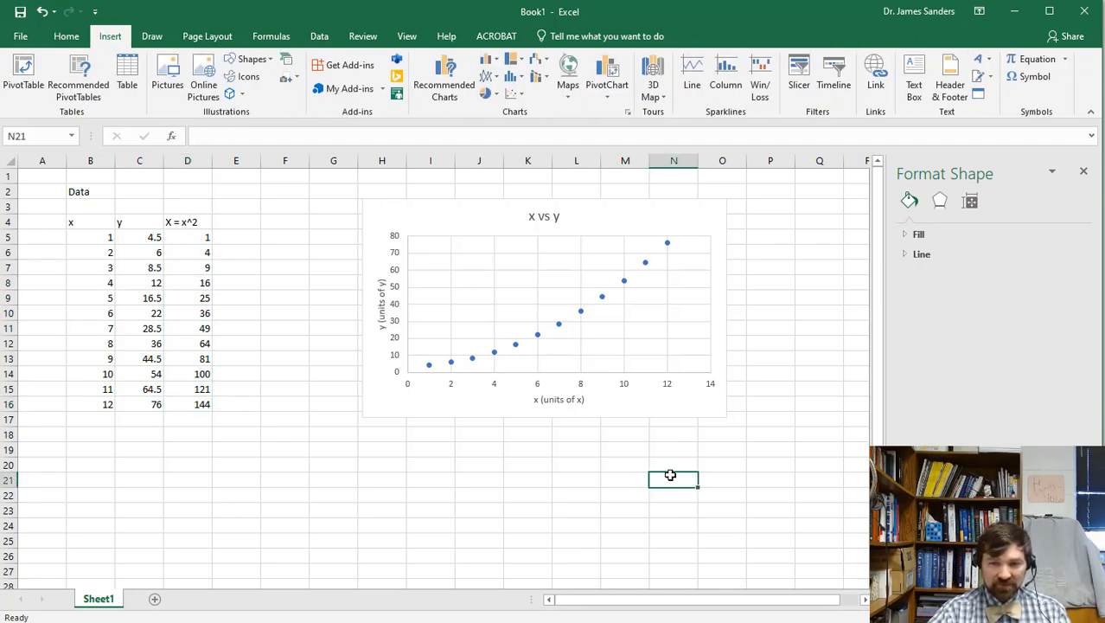
scroll(671, 475, down, 5)
scroll(671, 475, up, 1)
scroll(671, 475, down, 1)
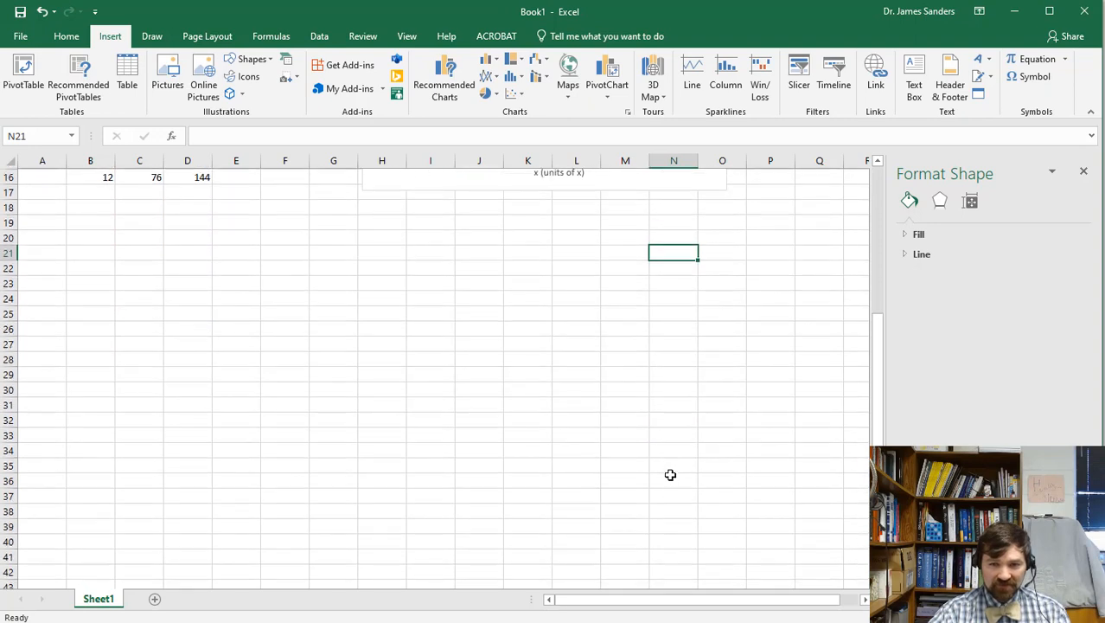
click(517, 99)
Insert a new blank scatter chart and change it to the markers-only Scatter type.
click(530, 151)
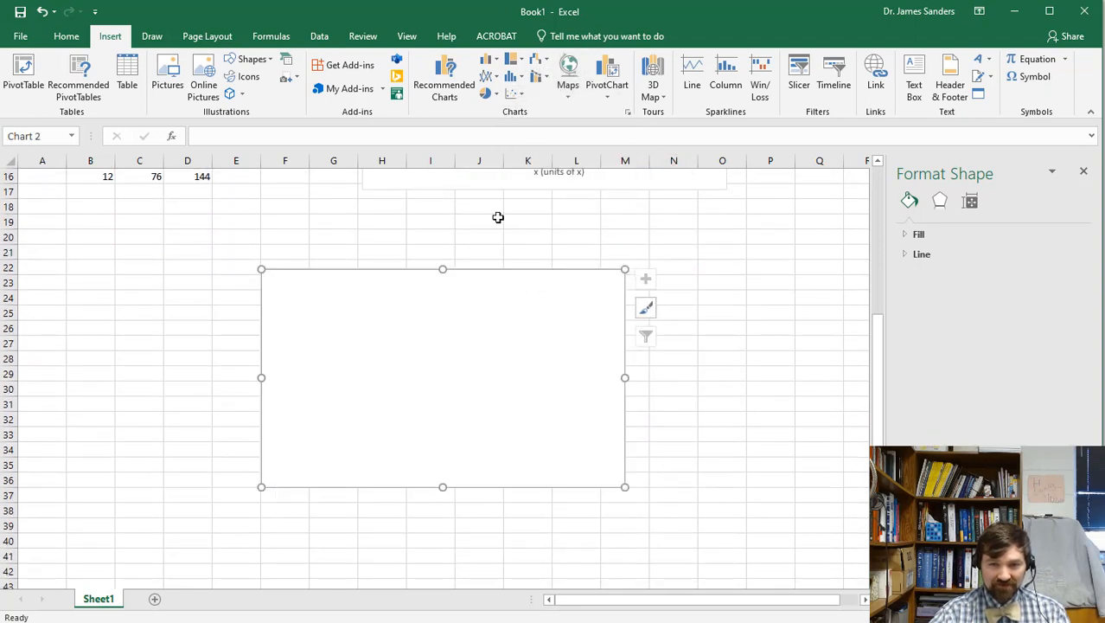
click(382, 456)
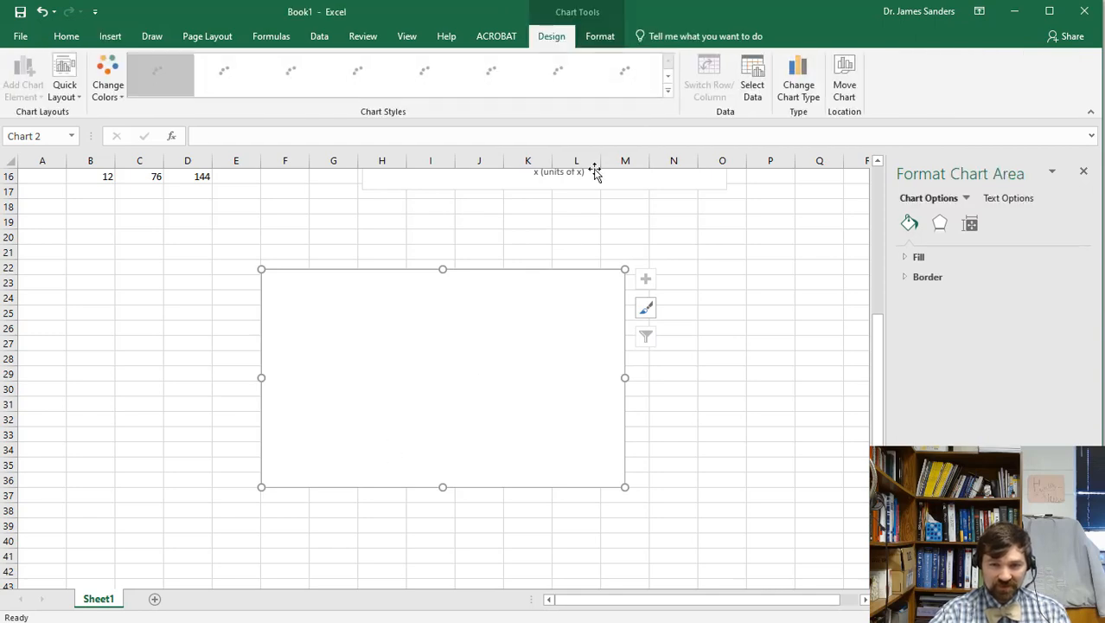
click(797, 83)
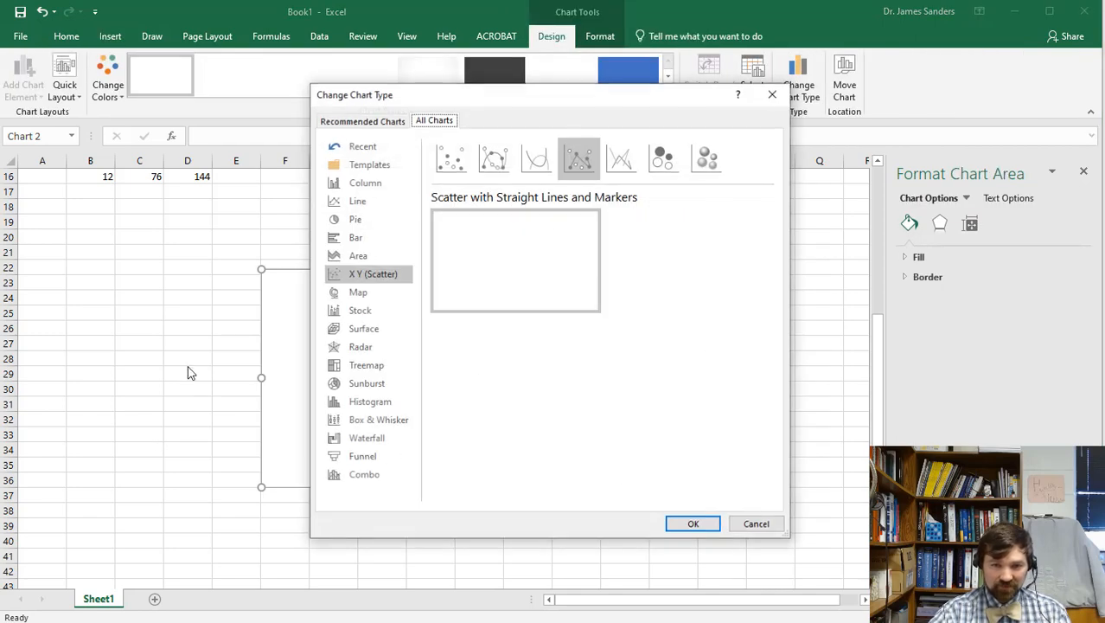
click(460, 160)
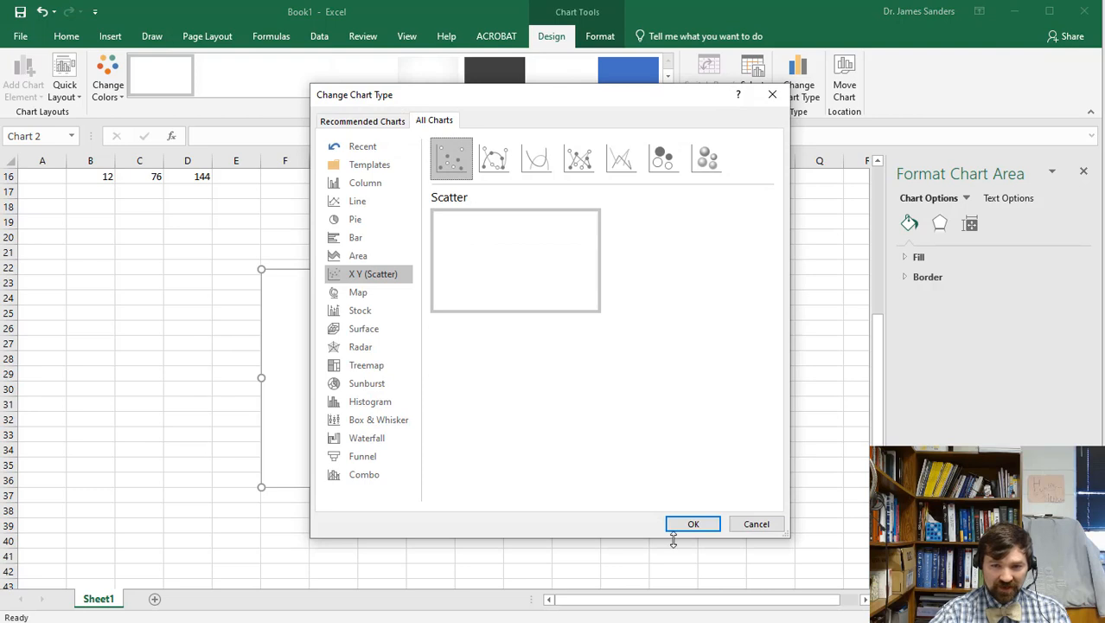
click(692, 523)
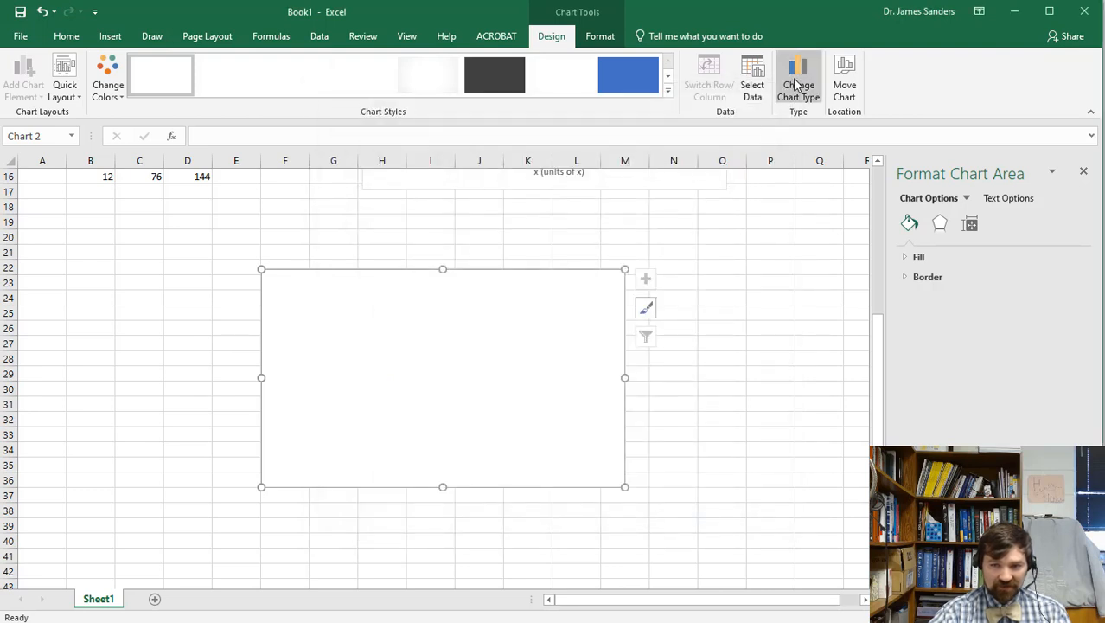
Add Series1 to Chart 2 with X values D5:D16 and Y values C5:C16.
click(753, 82)
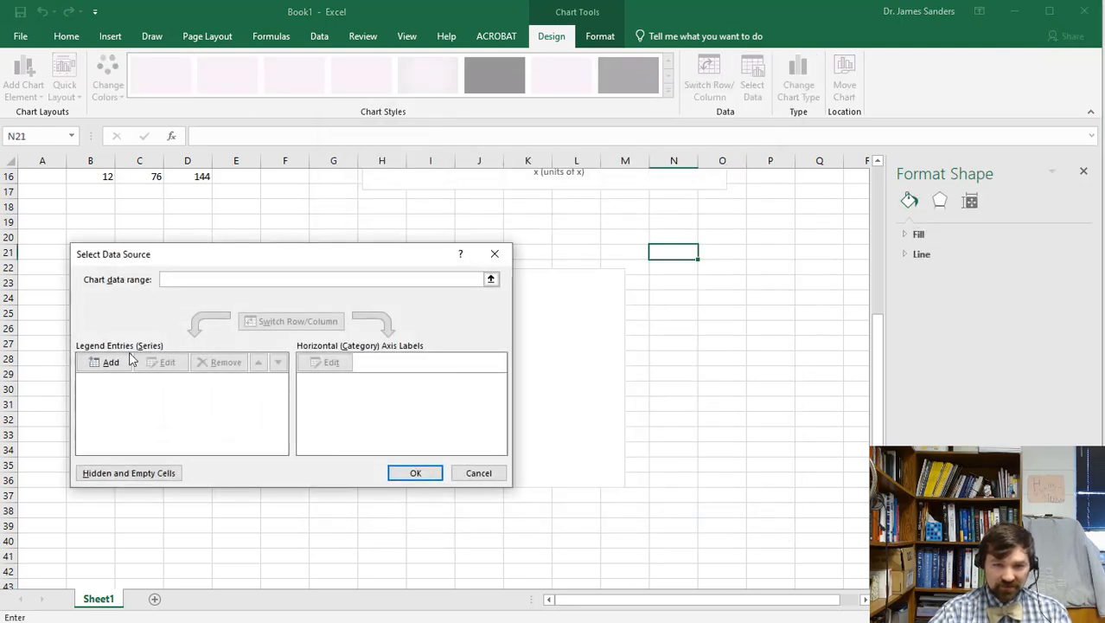
click(130, 356)
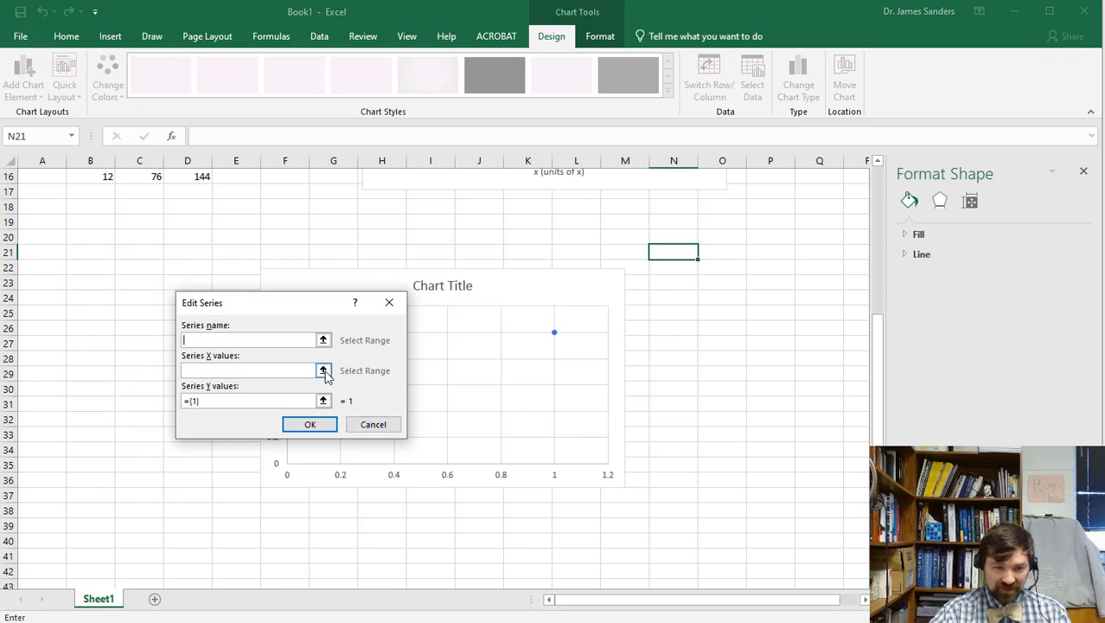
click(325, 372)
scroll(195, 432, up, 5)
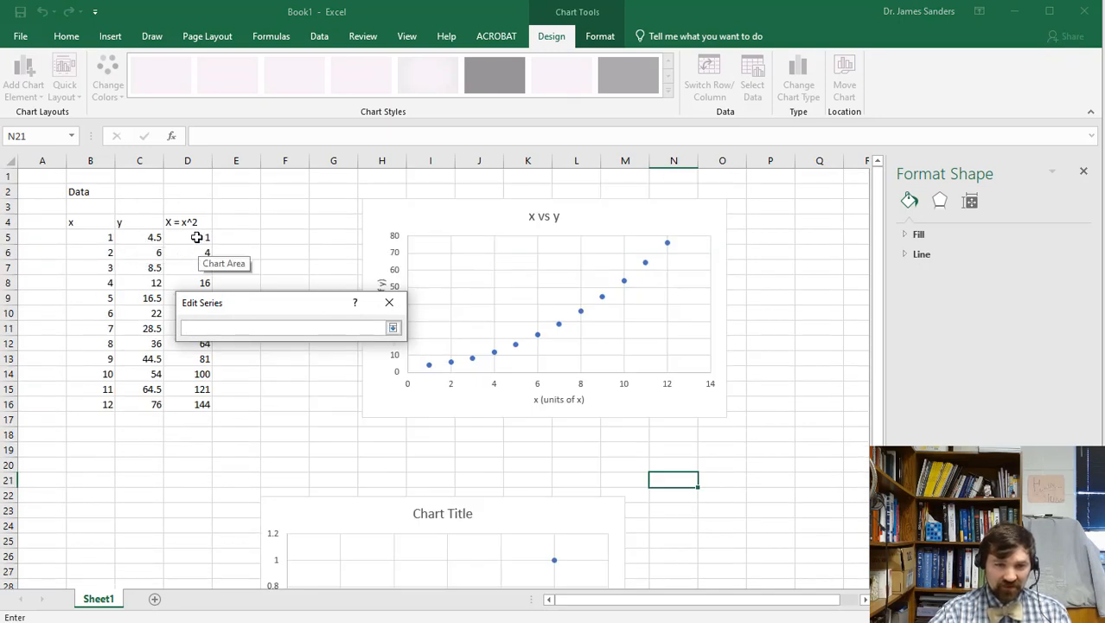
drag(197, 237, 190, 404)
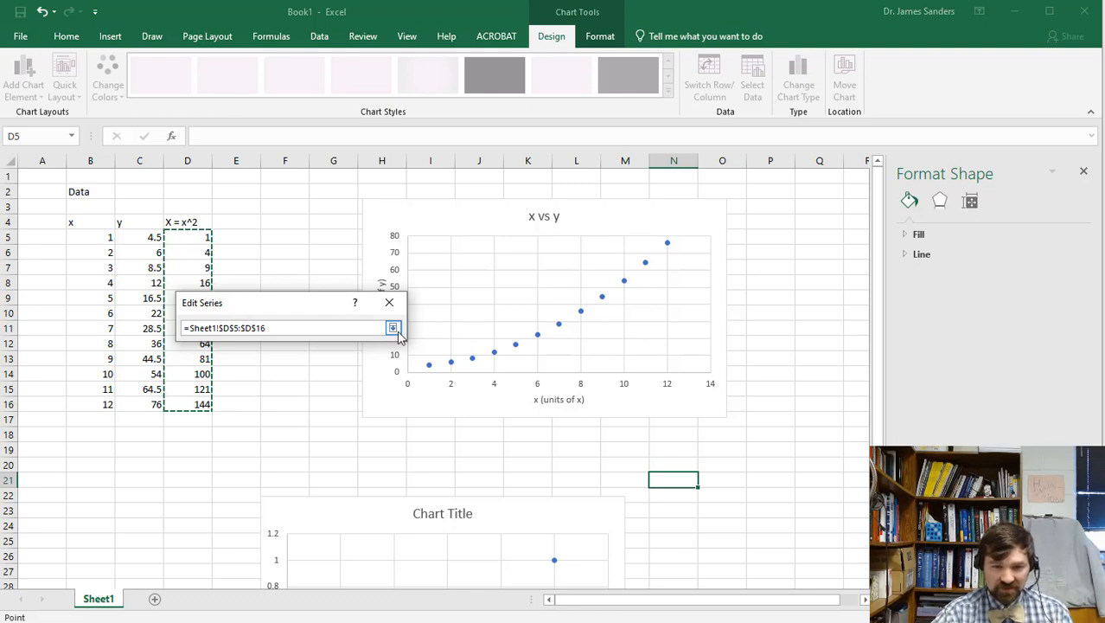
click(394, 329)
click(324, 398)
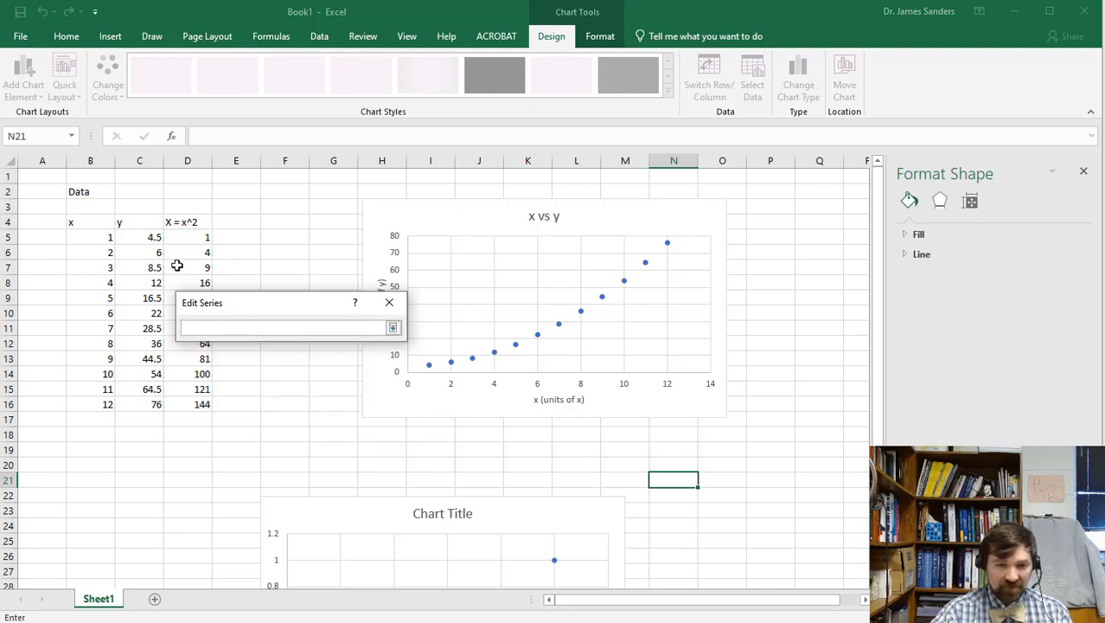
drag(149, 237, 142, 406)
click(393, 328)
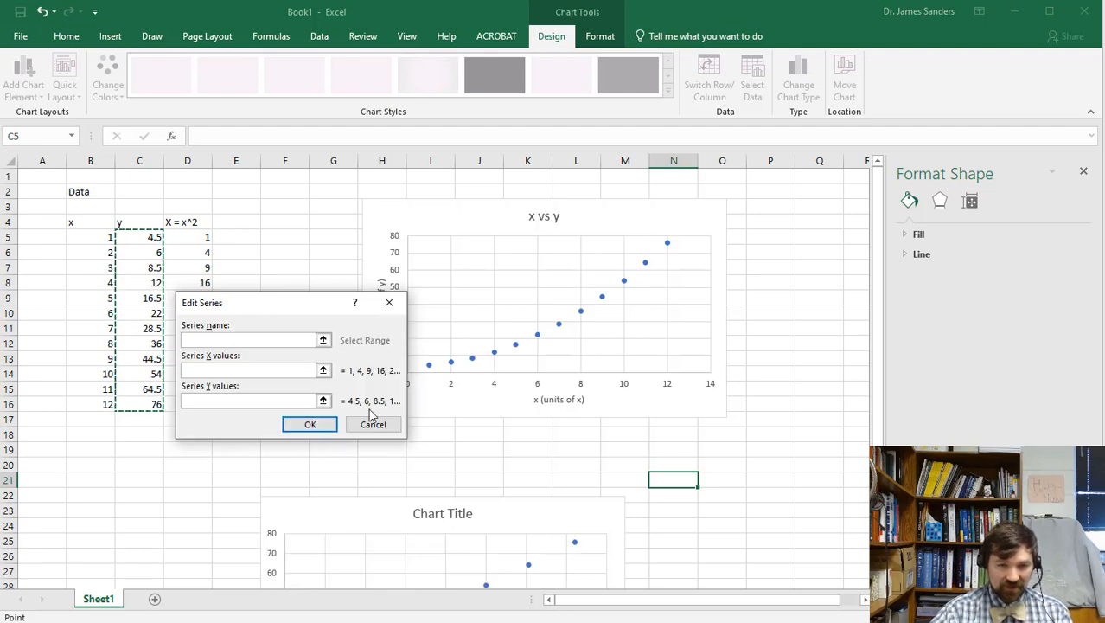
click(317, 425)
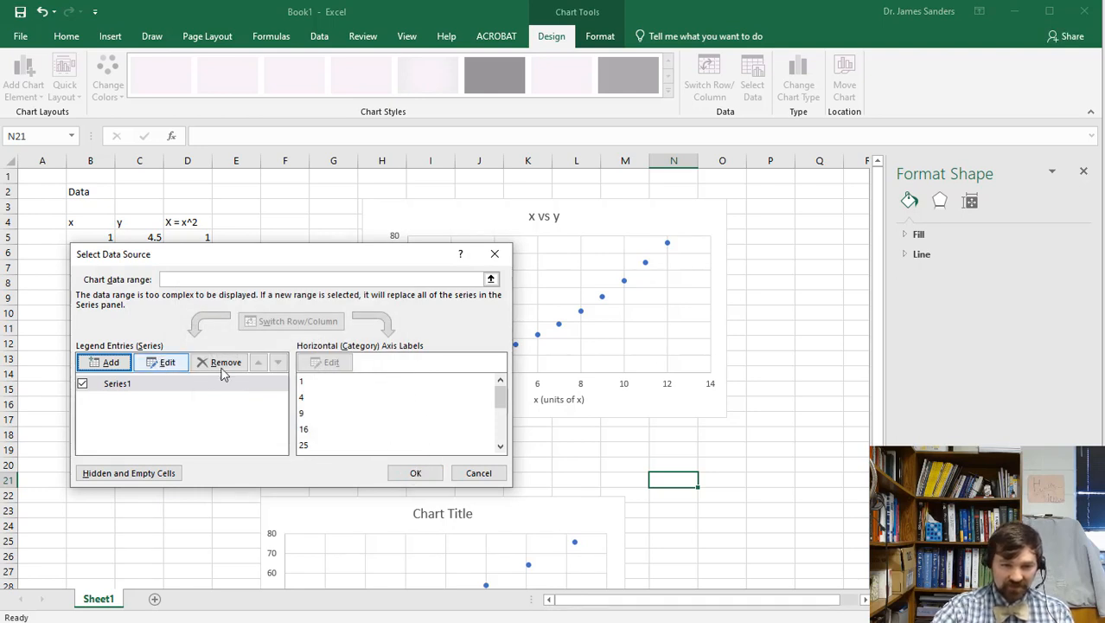
click(419, 472)
Turn on axis titles and title the chart 'Linearization of x vs y'.
scroll(544, 428, down, 6)
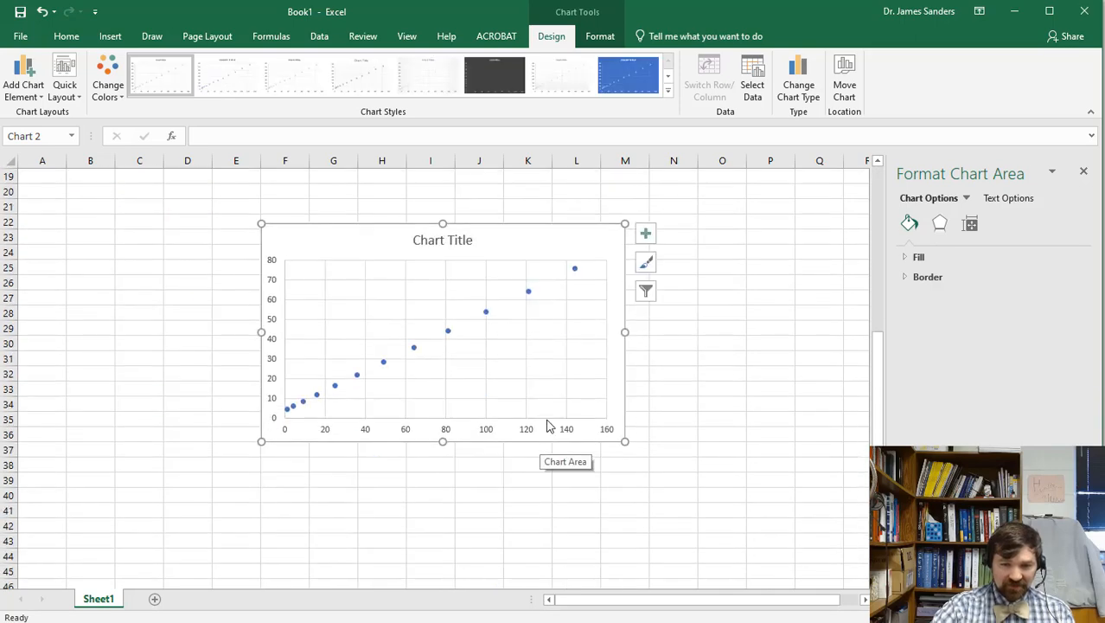
scroll(541, 432, up, 1)
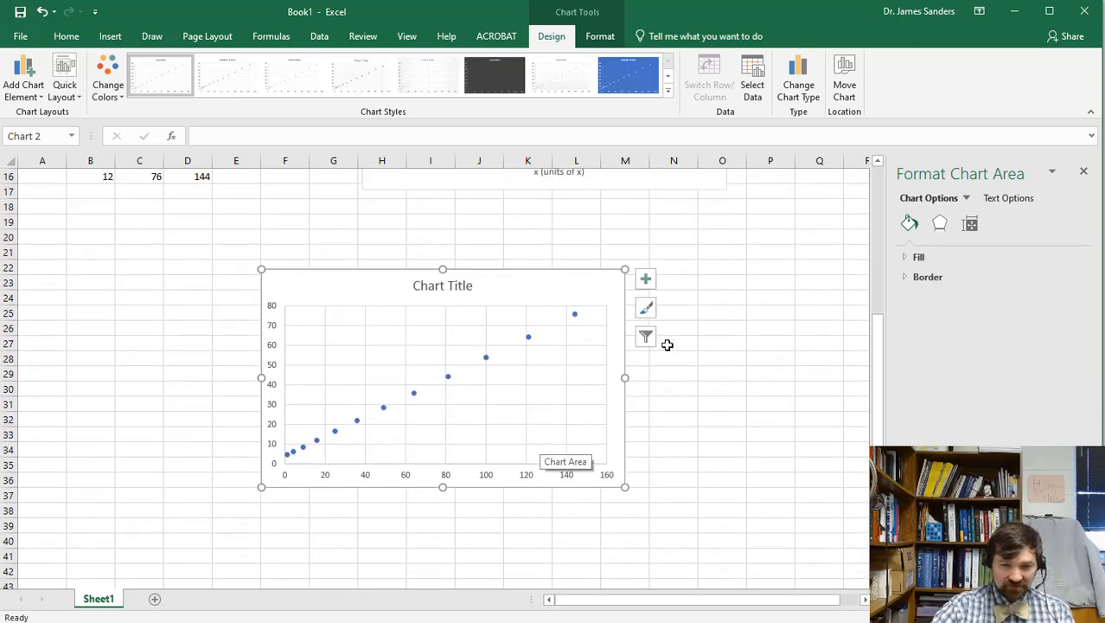
click(645, 279)
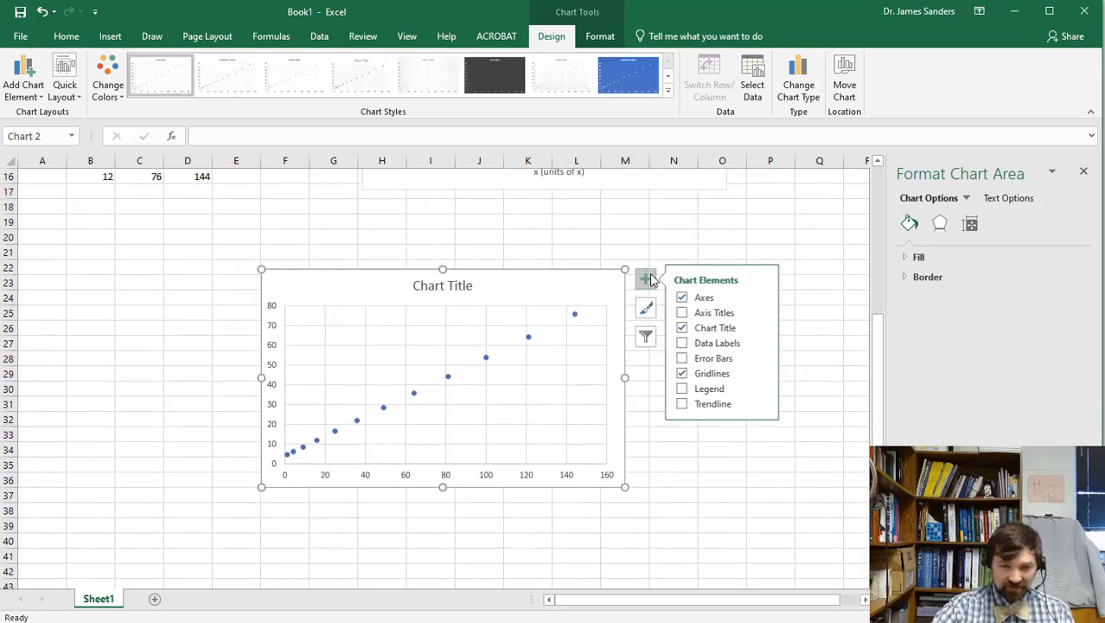
click(683, 313)
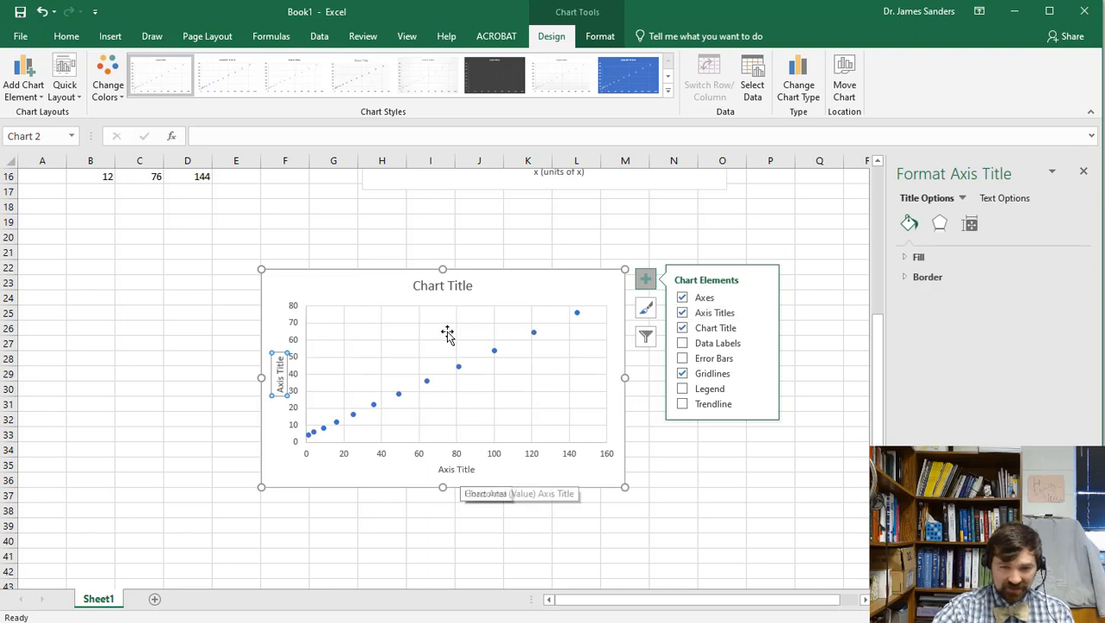
click(443, 285)
double_click(444, 285)
triple_click(443, 284)
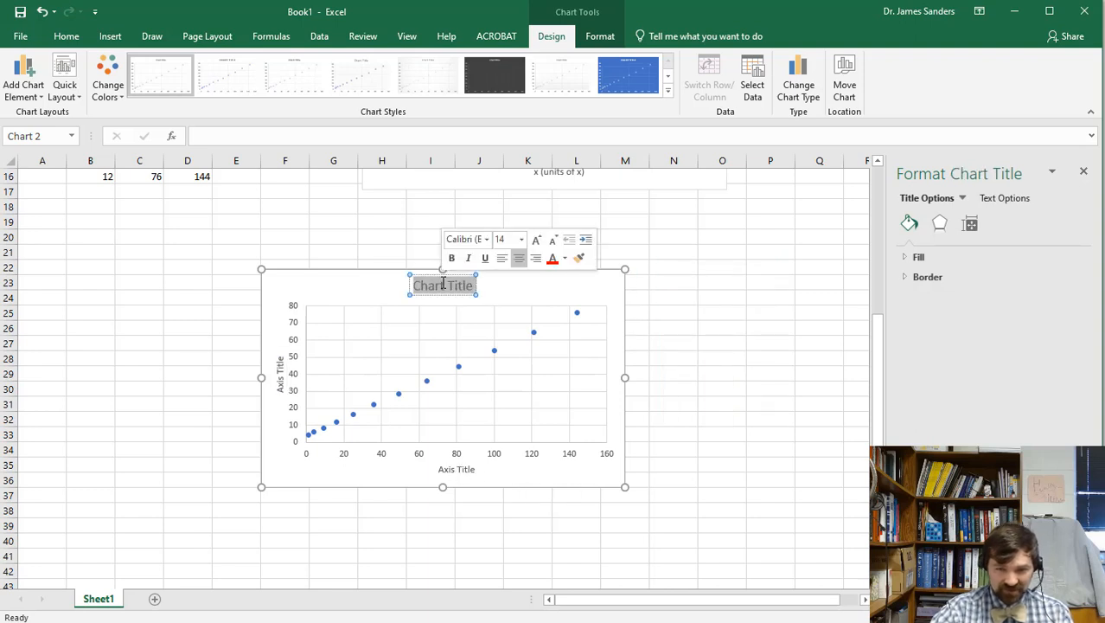
text(Linear)
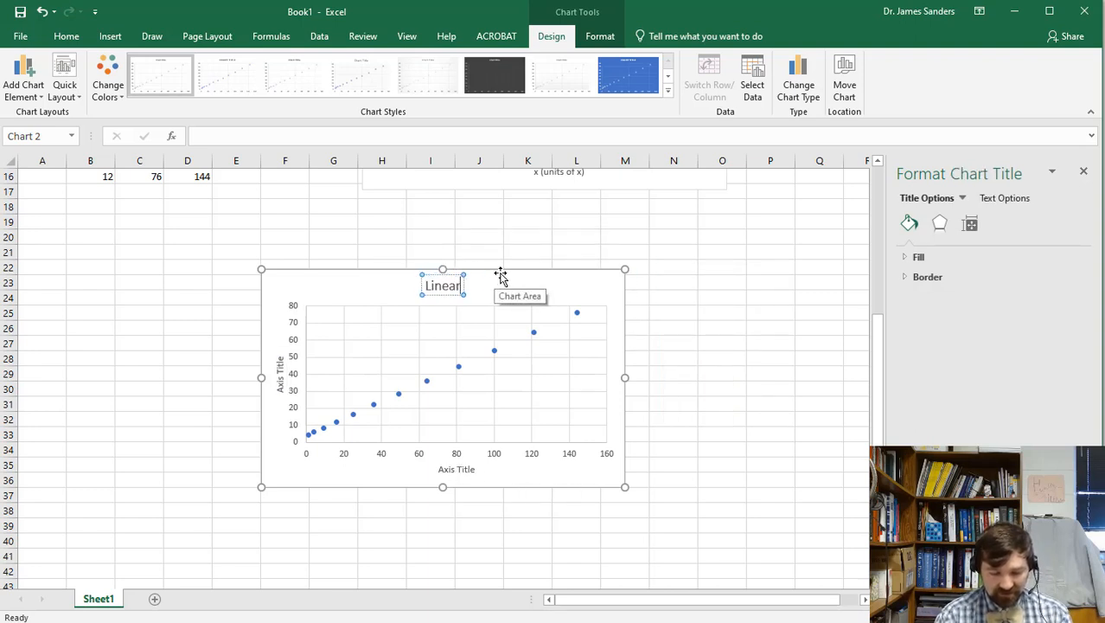
text(ization of)
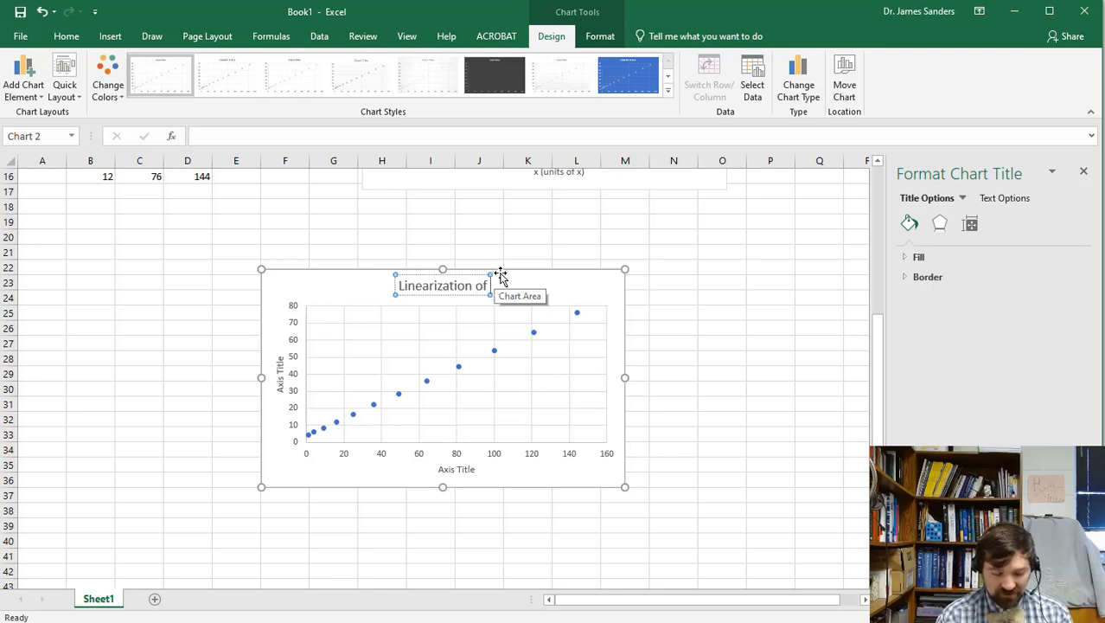
text( x vs y)
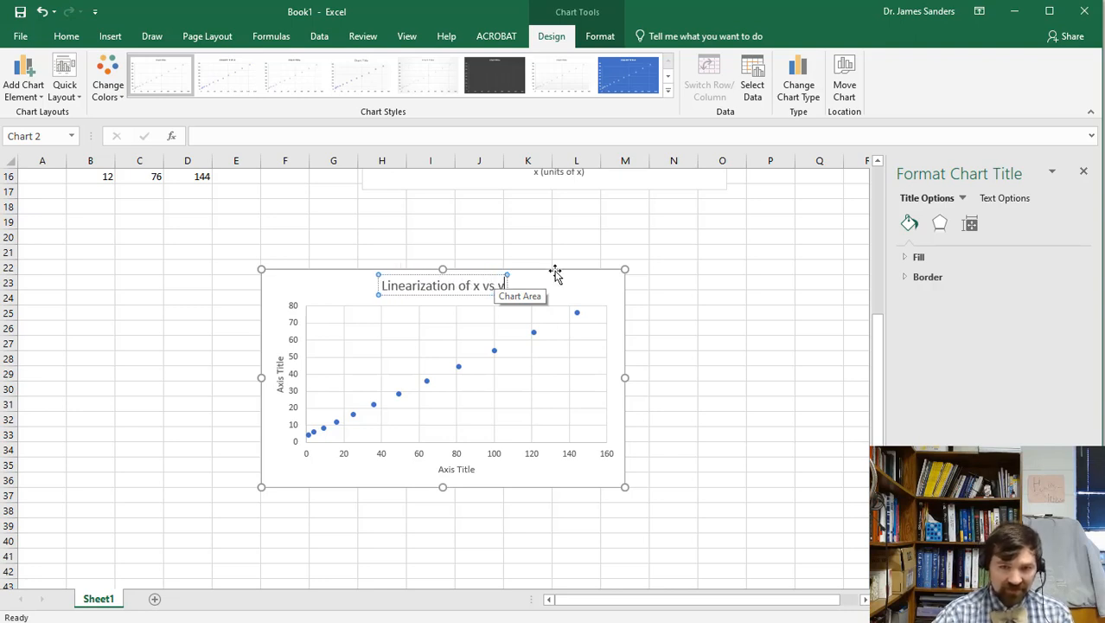
Label the axes 'x^2 (units of x)^2' and 'y (units of y)'.
click(457, 470)
triple_click(456, 470)
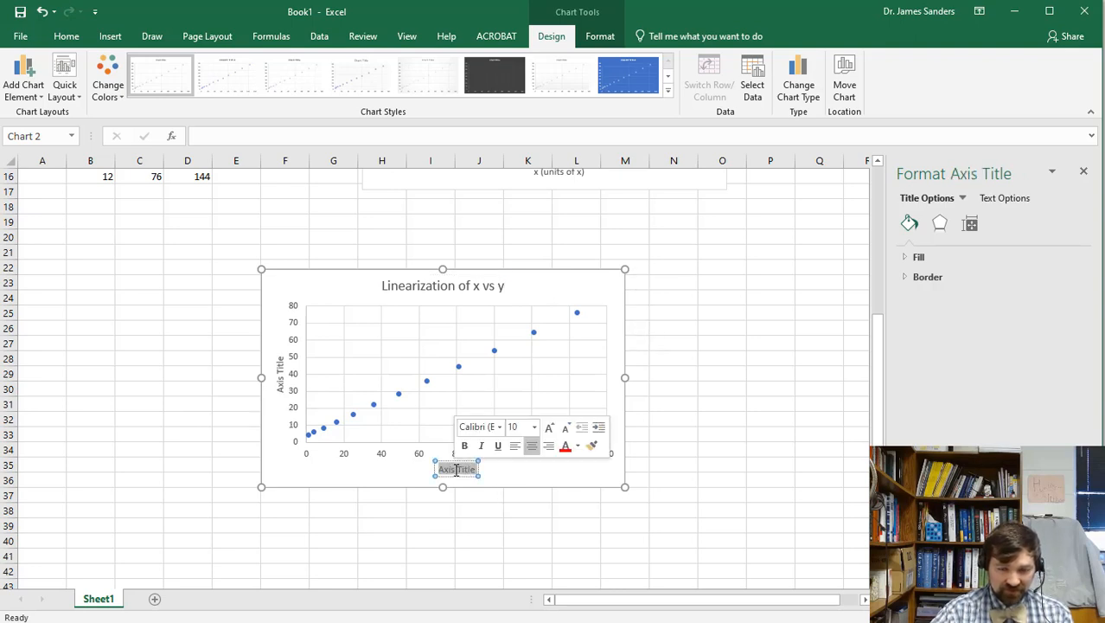
text(x)
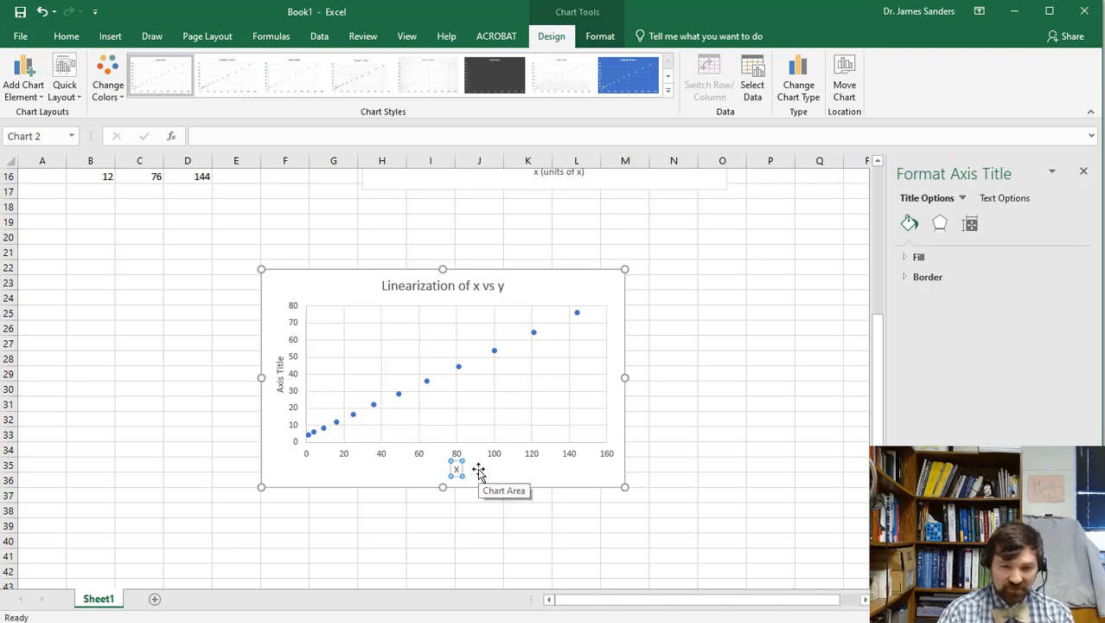
text(^)
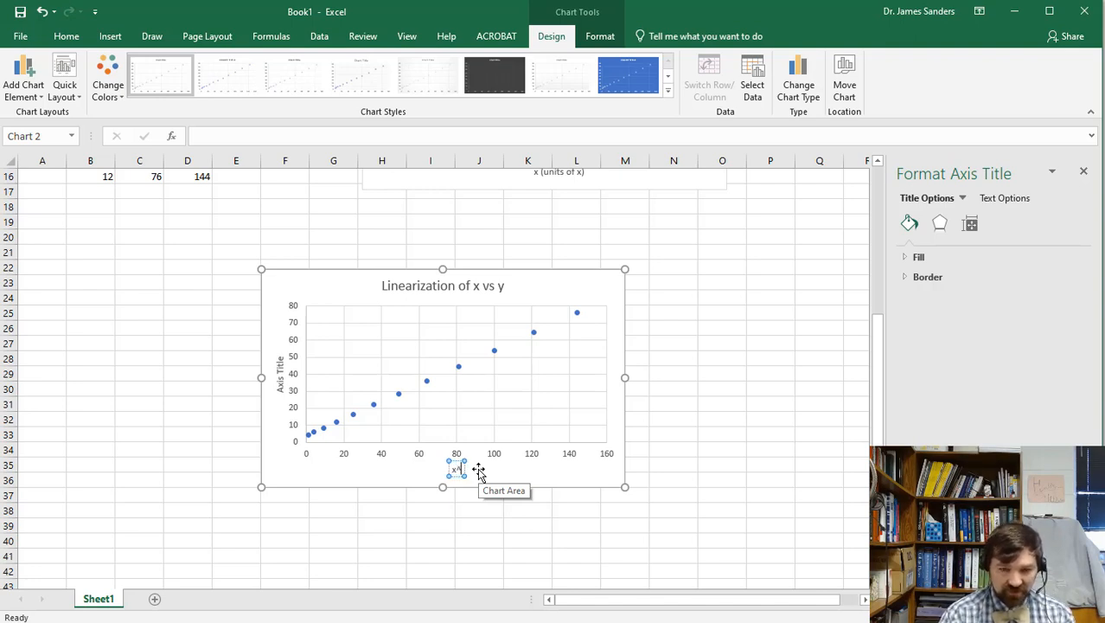
text(2)
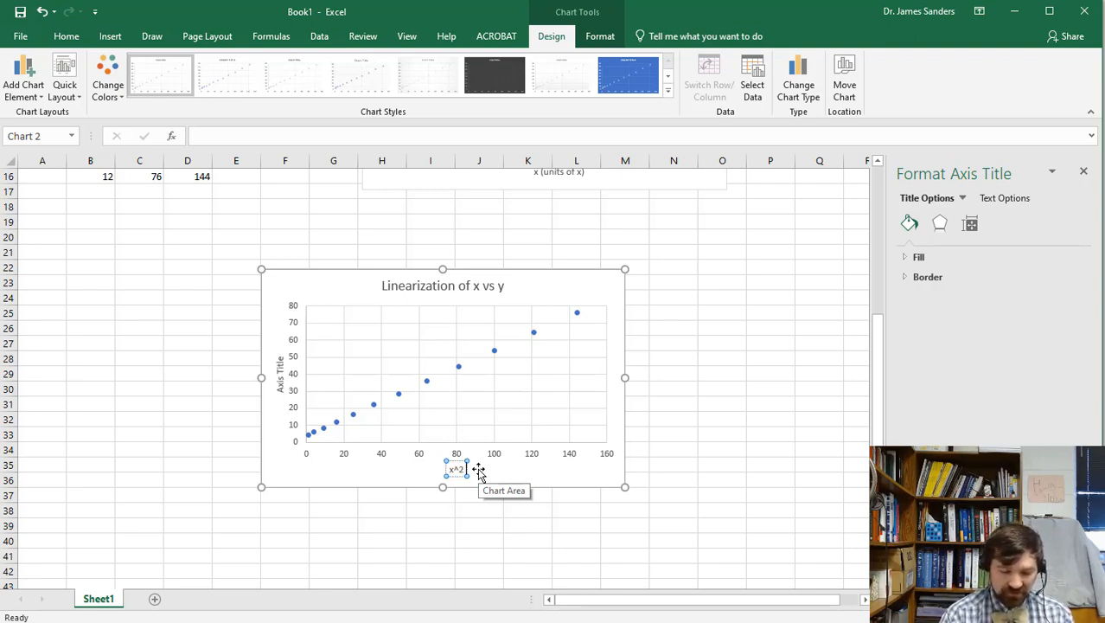
text( (units)
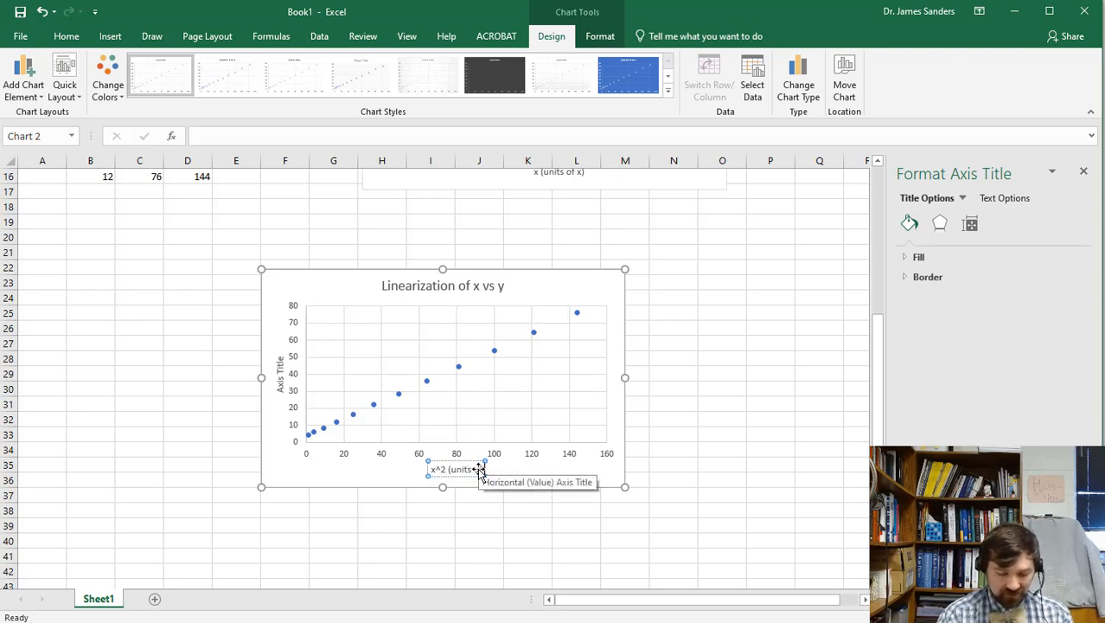
text( of x^2)
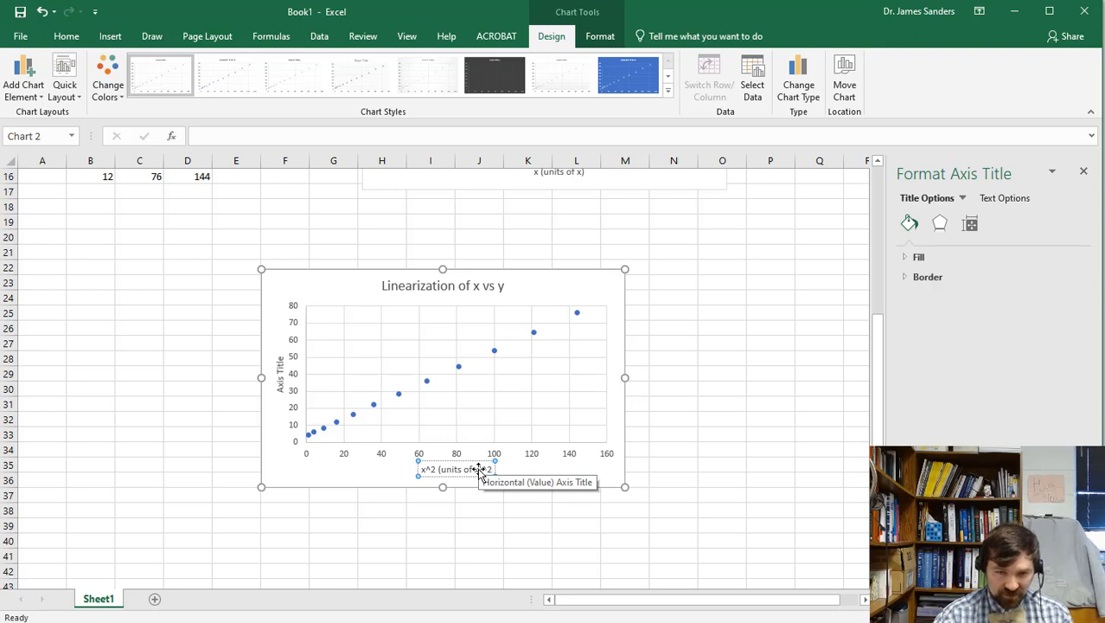
click(280, 379)
triple_click(281, 378)
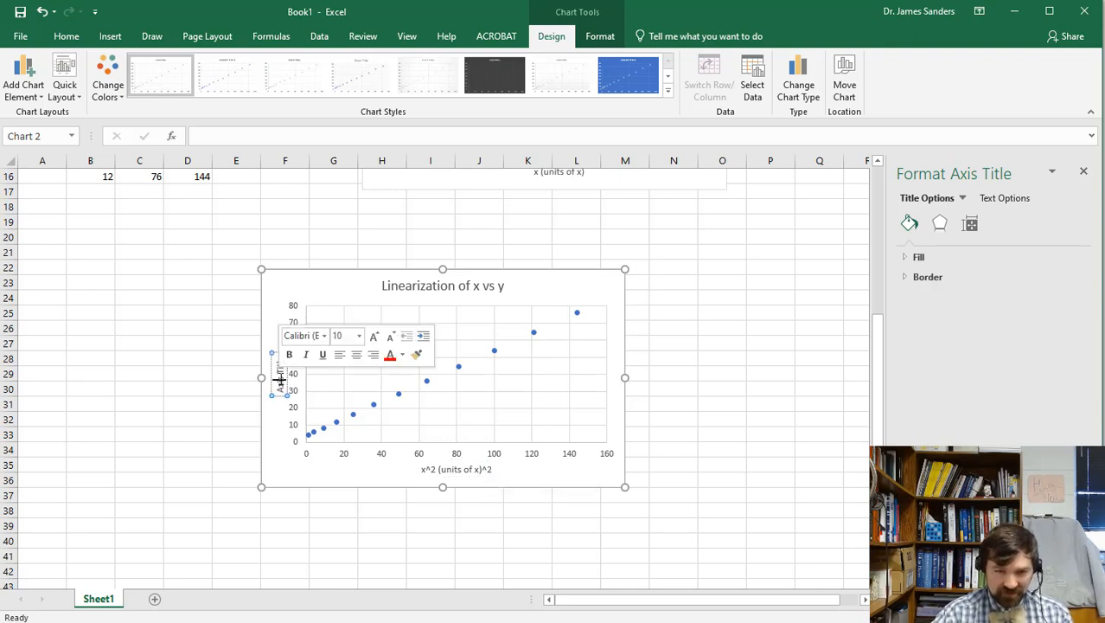
triple_click(280, 379)
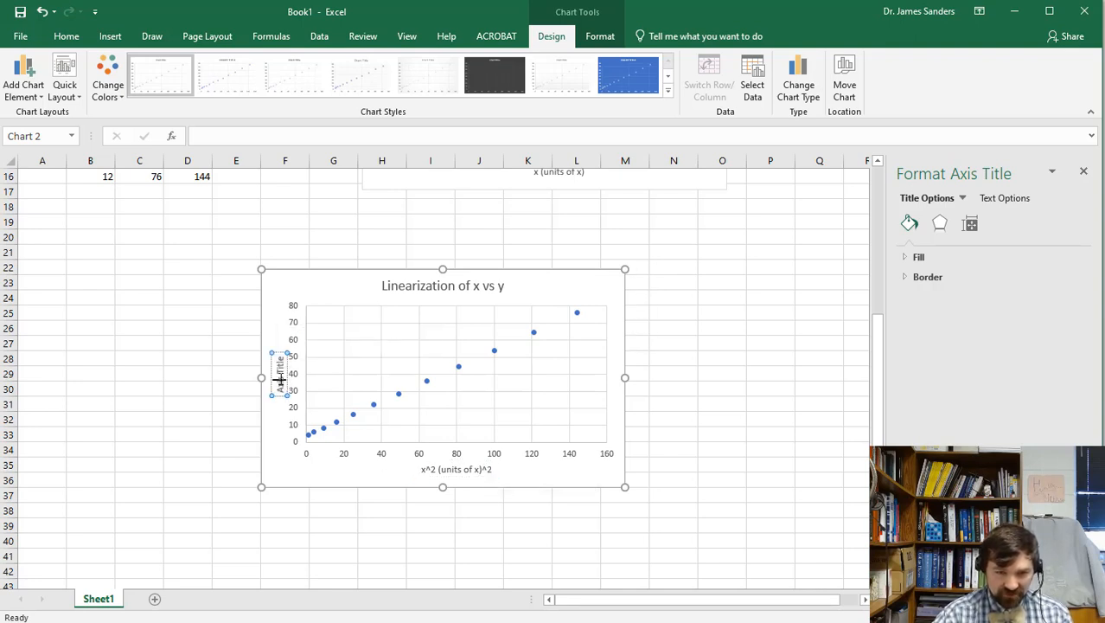
triple_click(280, 381)
text(y (units)
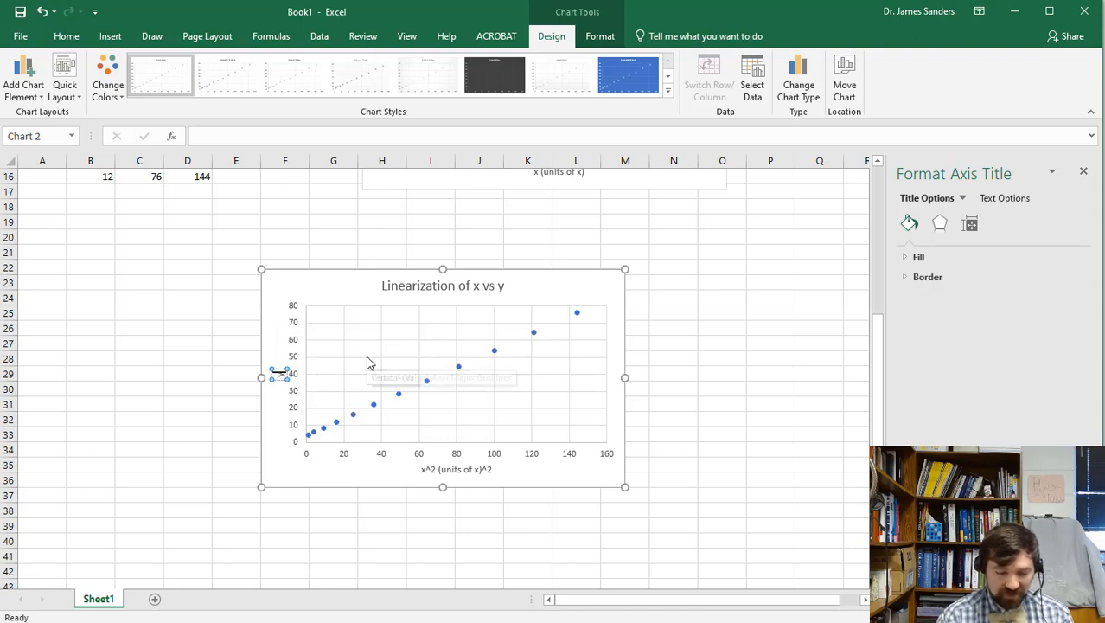
text( of y))
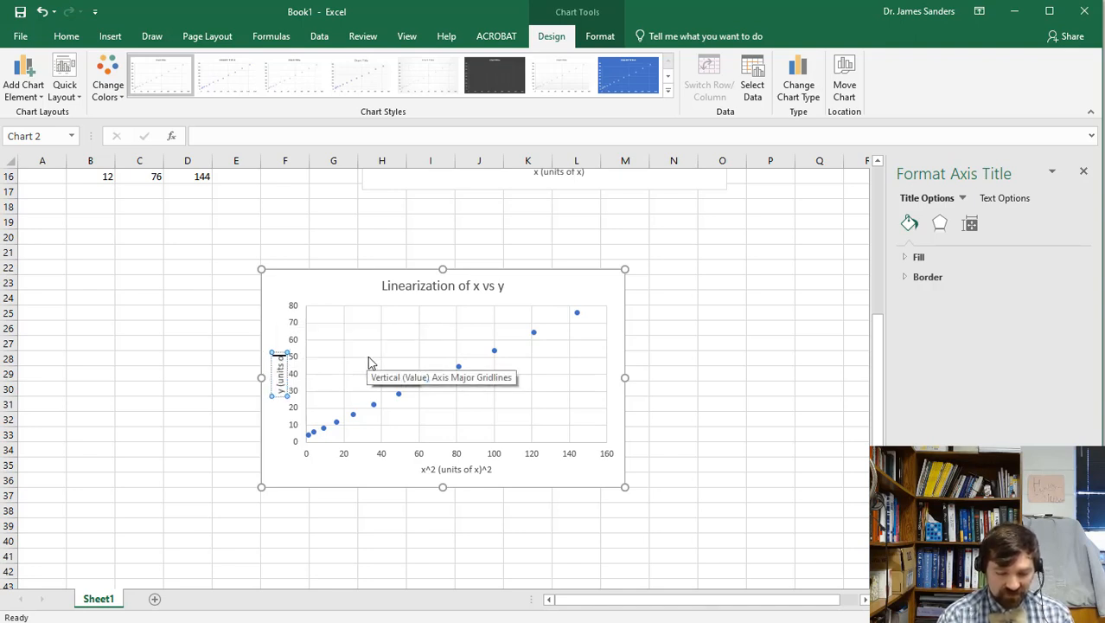
click(399, 234)
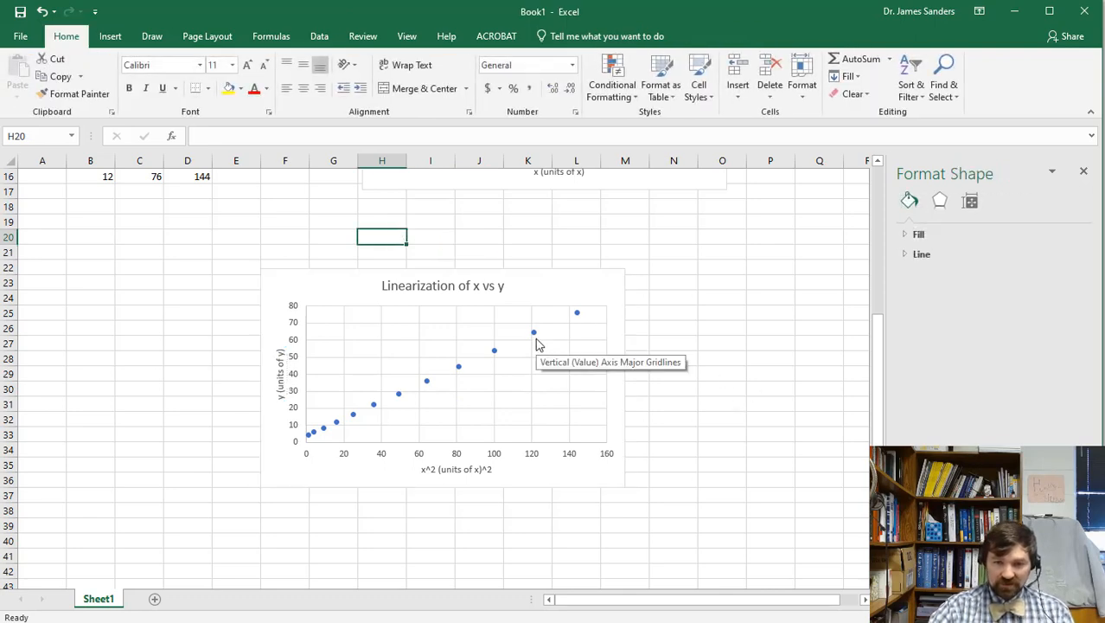
Move the linearization chart beneath the x vs y chart.
scroll(667, 359, up, 4)
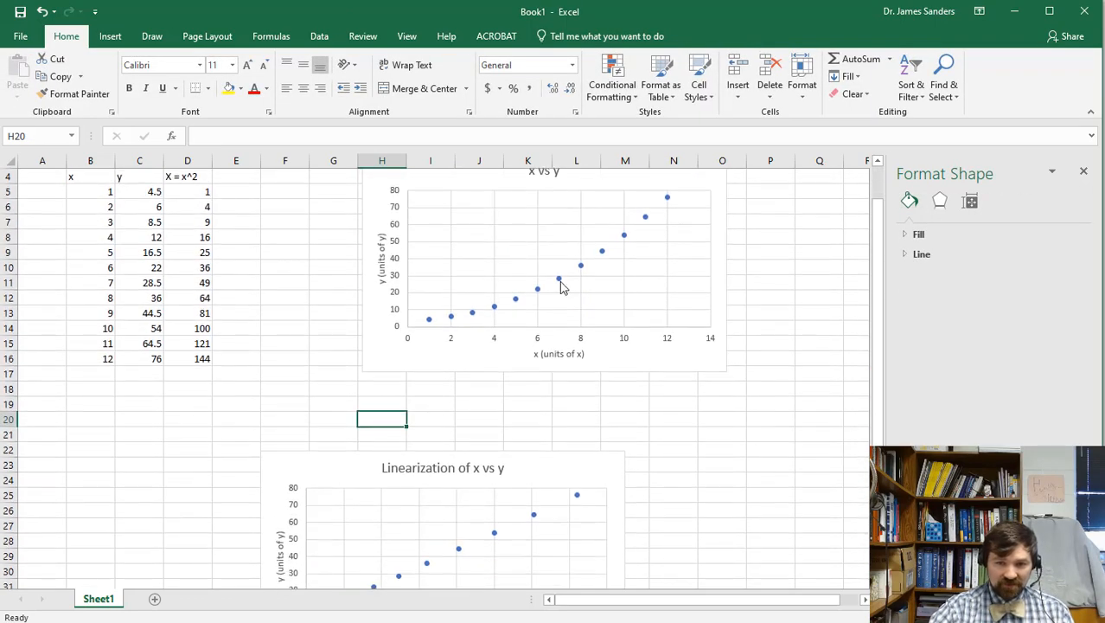
drag(536, 471, 637, 395)
scroll(703, 361, up, 1)
scroll(582, 391, down, 2)
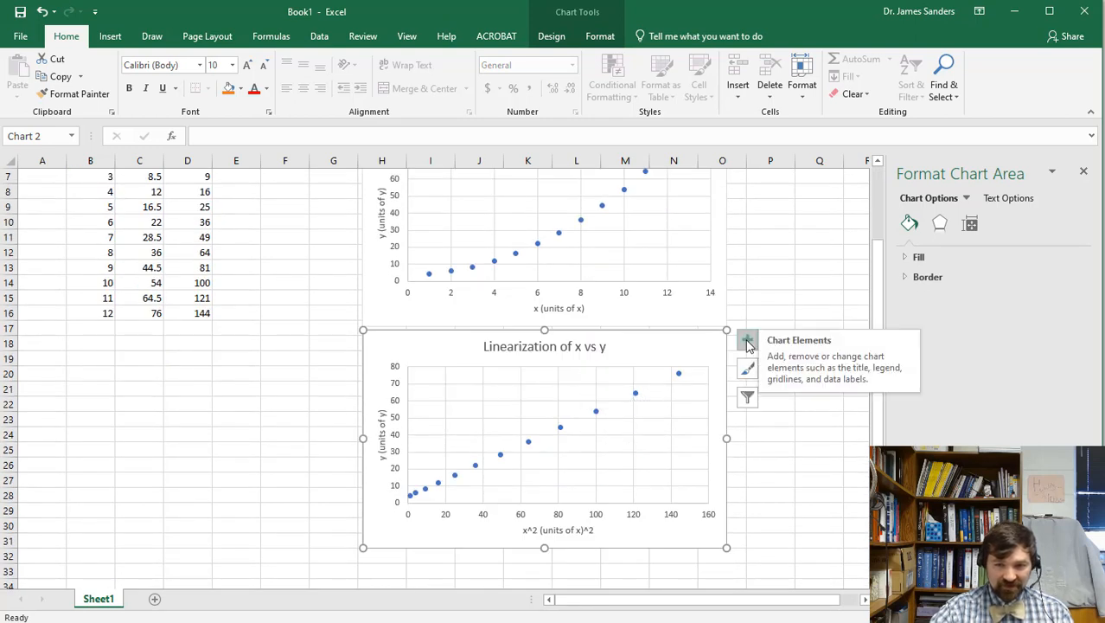
Add a trendline through the linearization chart's points.
click(747, 340)
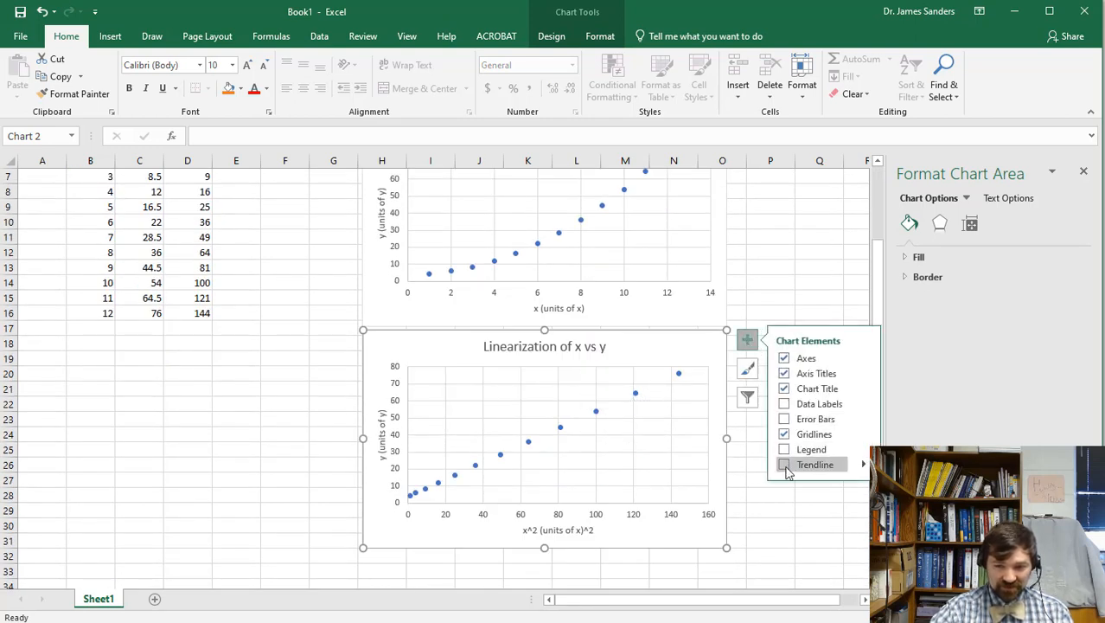
click(784, 465)
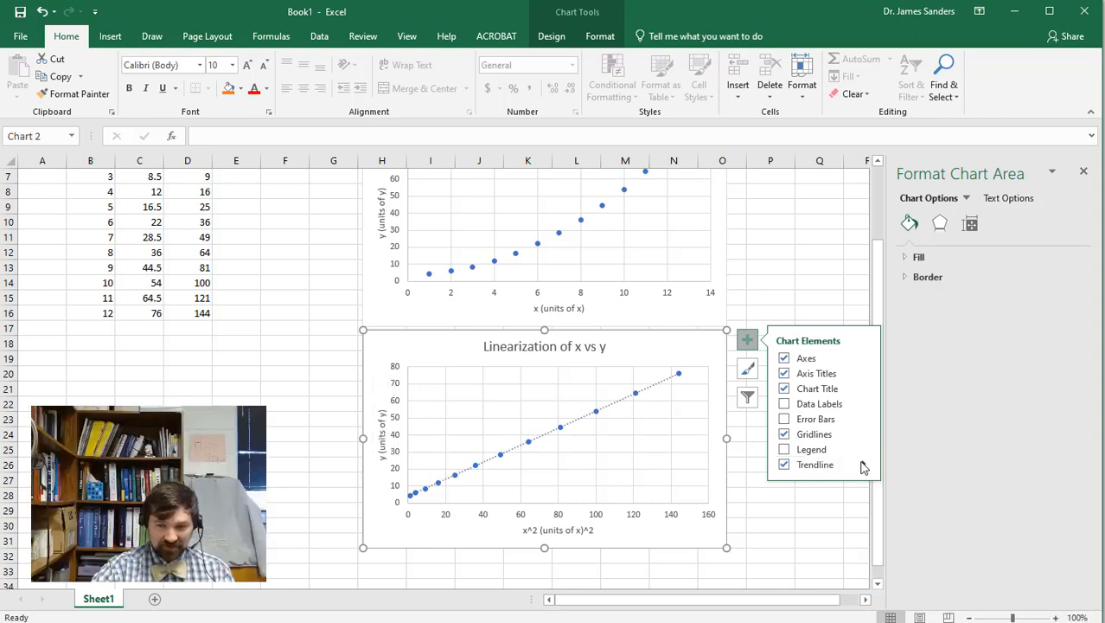
click(863, 465)
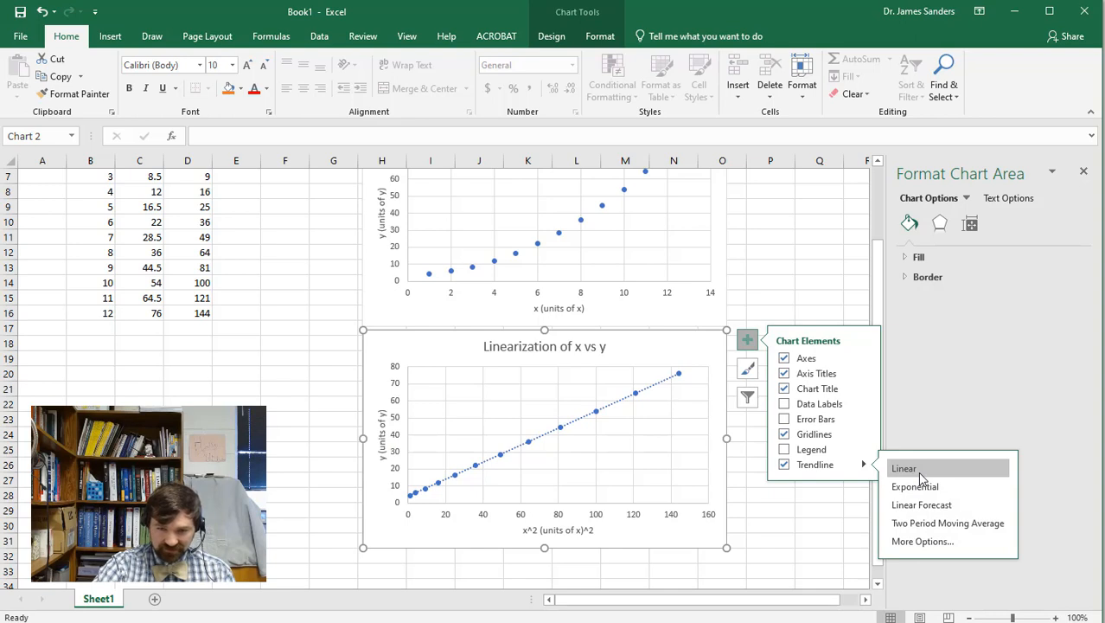
Display the linear trendline's equation y = 0.5x + 4 and move it near the line's top end.
click(619, 405)
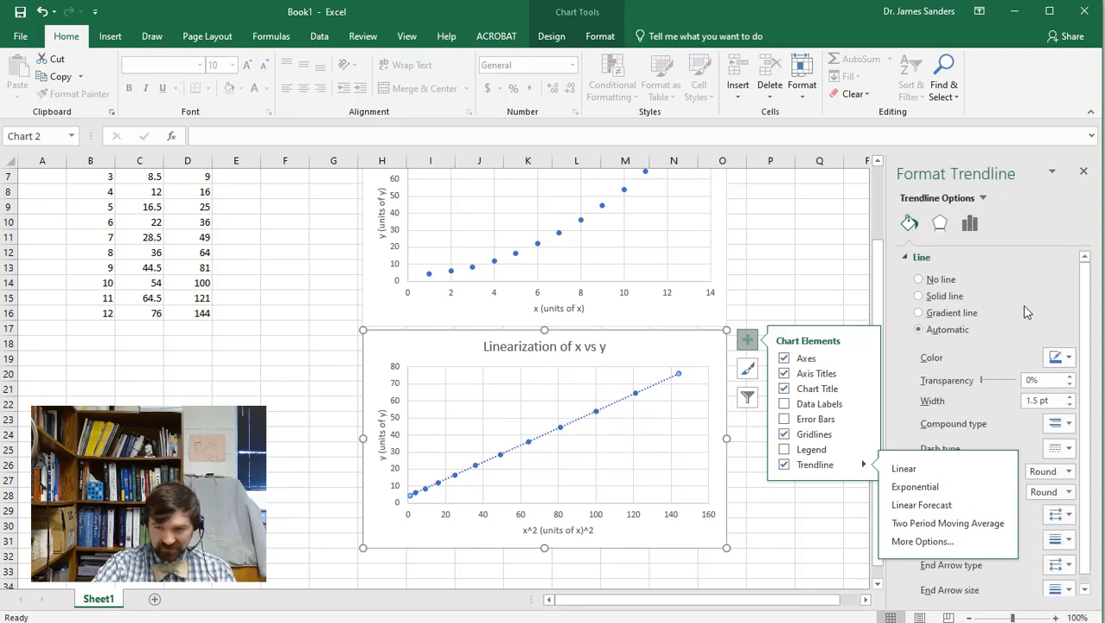
double_click(615, 404)
scroll(996, 437, down, 1)
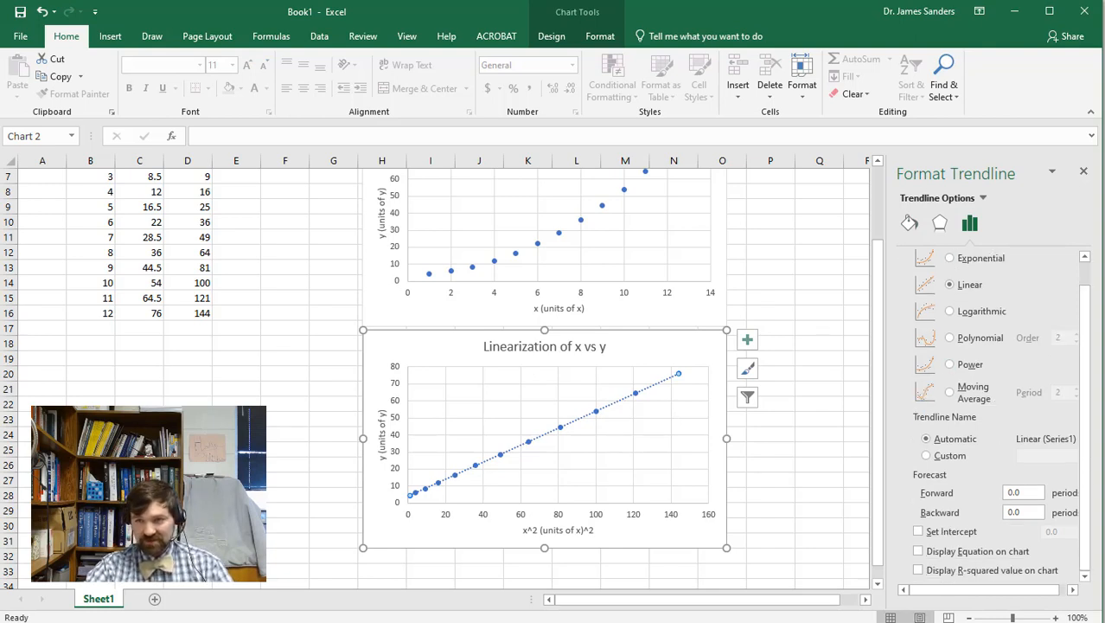
click(865, 599)
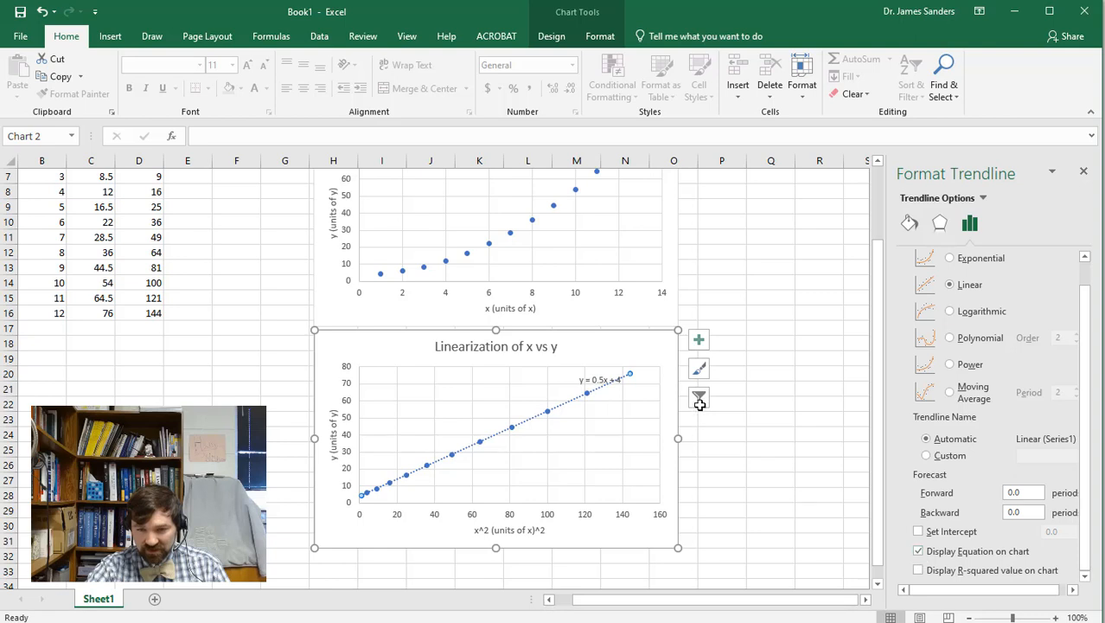
drag(590, 379, 558, 374)
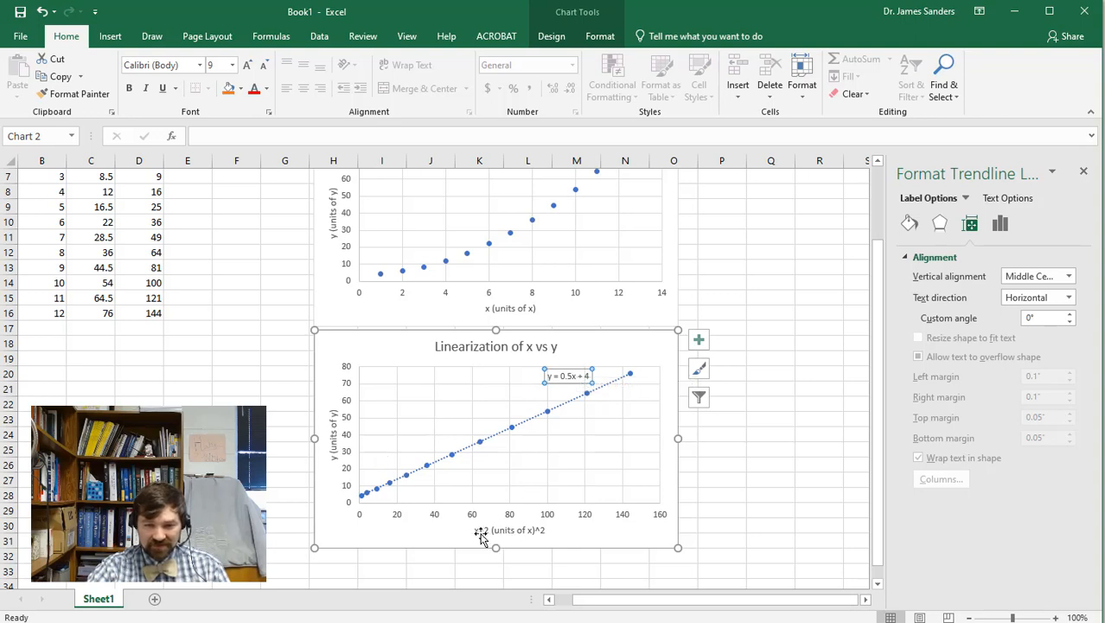
click(726, 481)
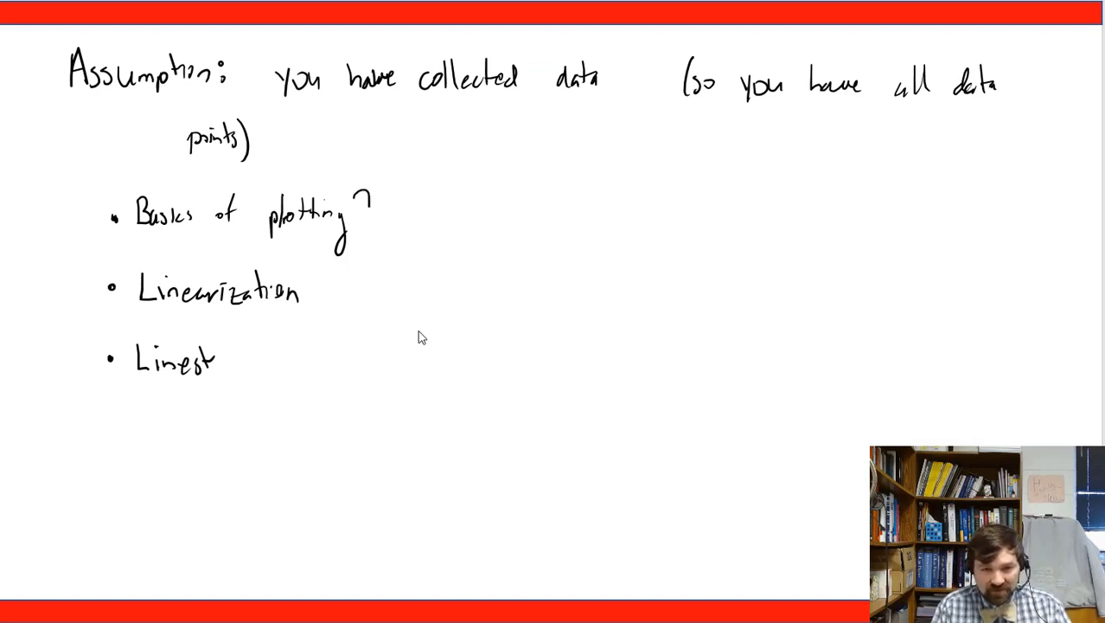
Pen-sketch a brace beside the first two bullets, an x-axis for the curved plot, and a second graph's axis.
drag(355, 192, 356, 304)
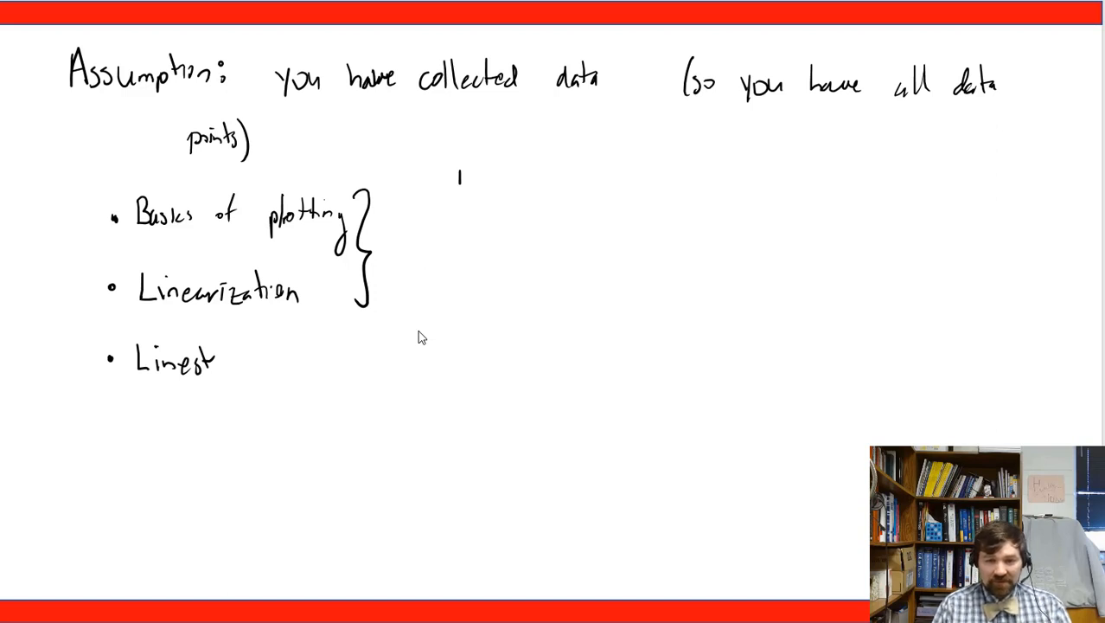
drag(466, 281, 593, 281)
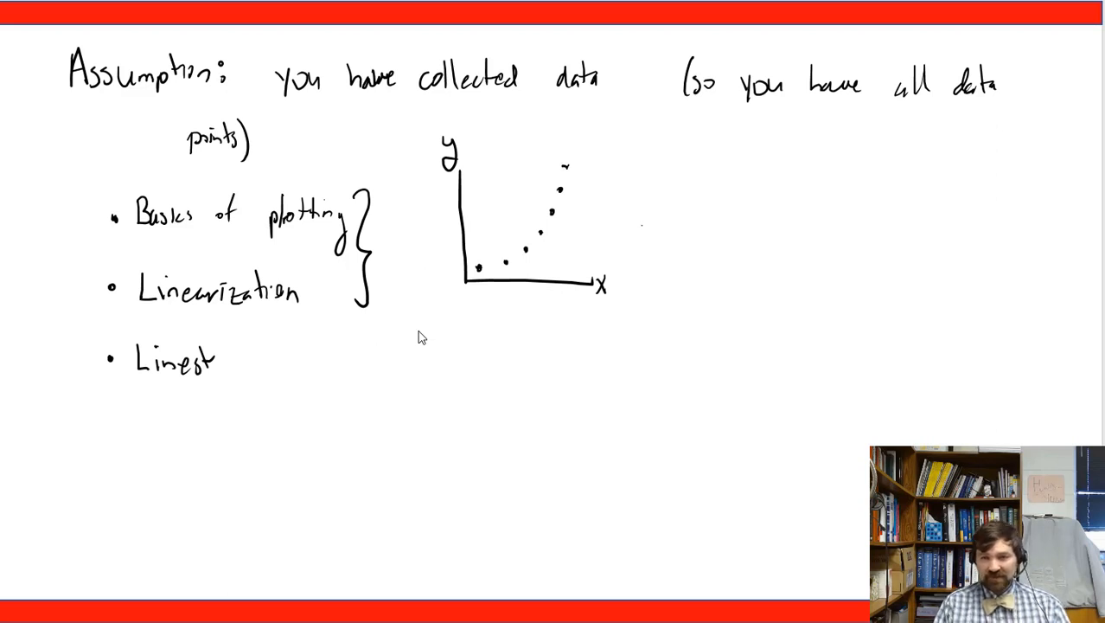
drag(727, 161, 737, 287)
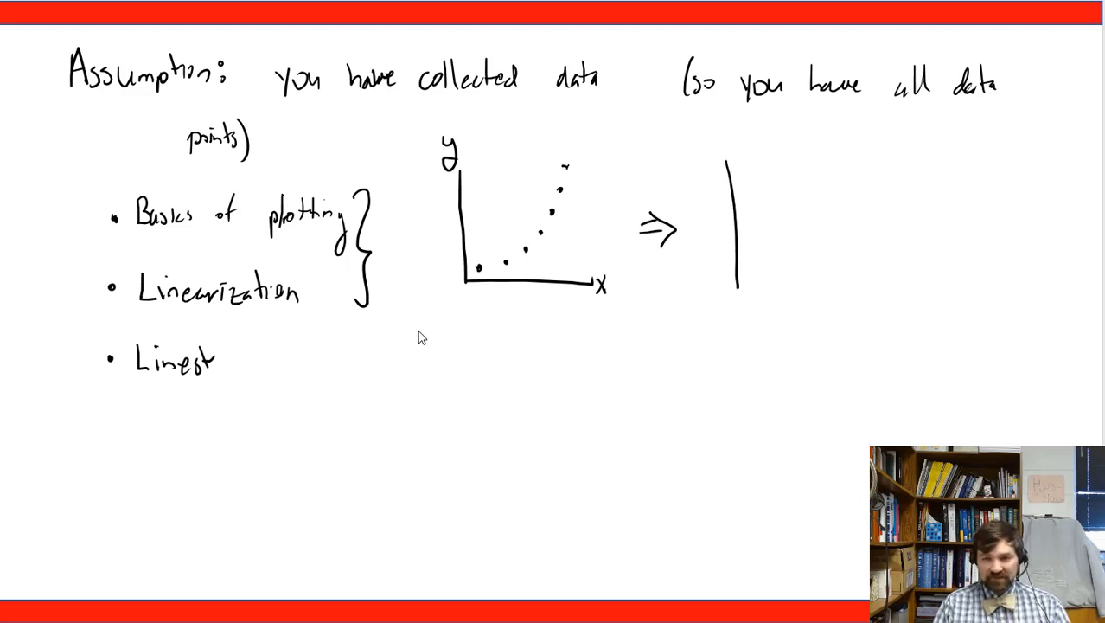
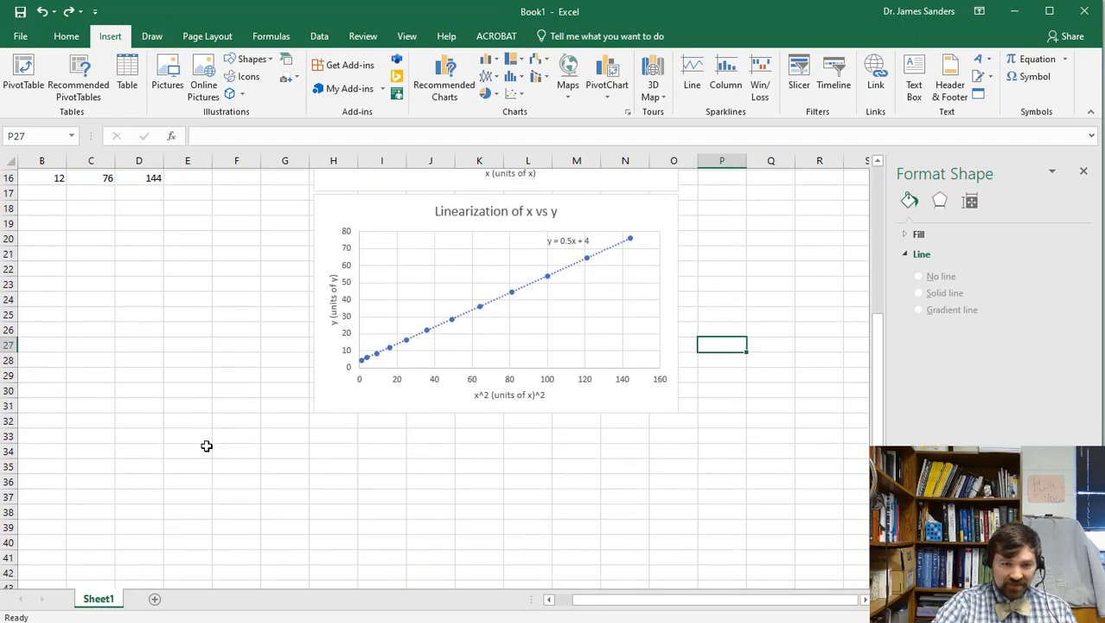
Begin a LINEST formula in cell C21.
click(86, 251)
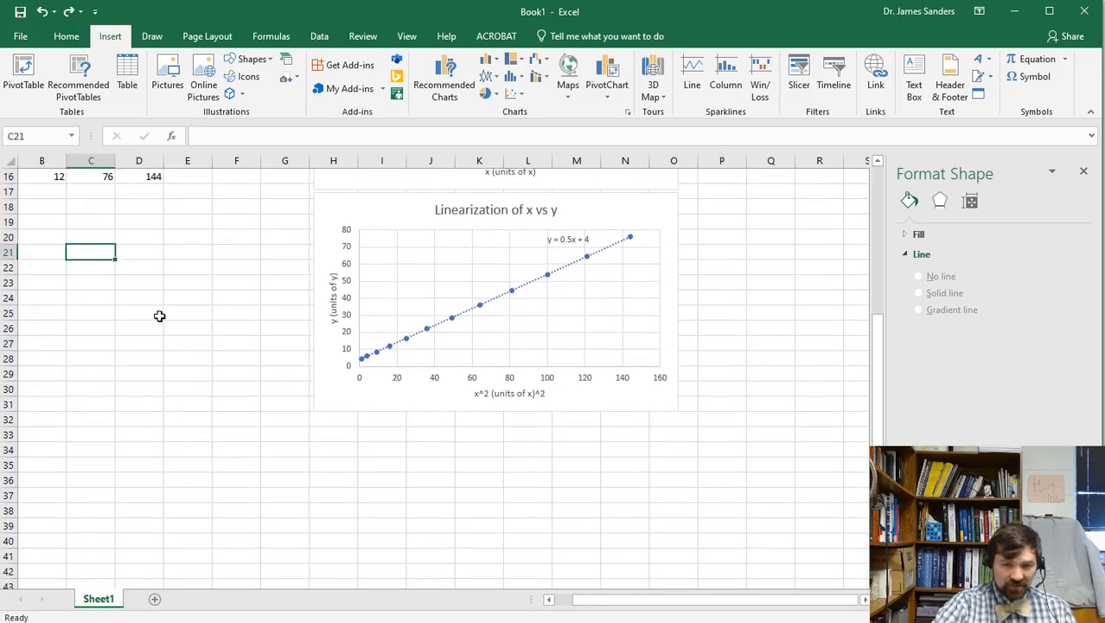
text(=)
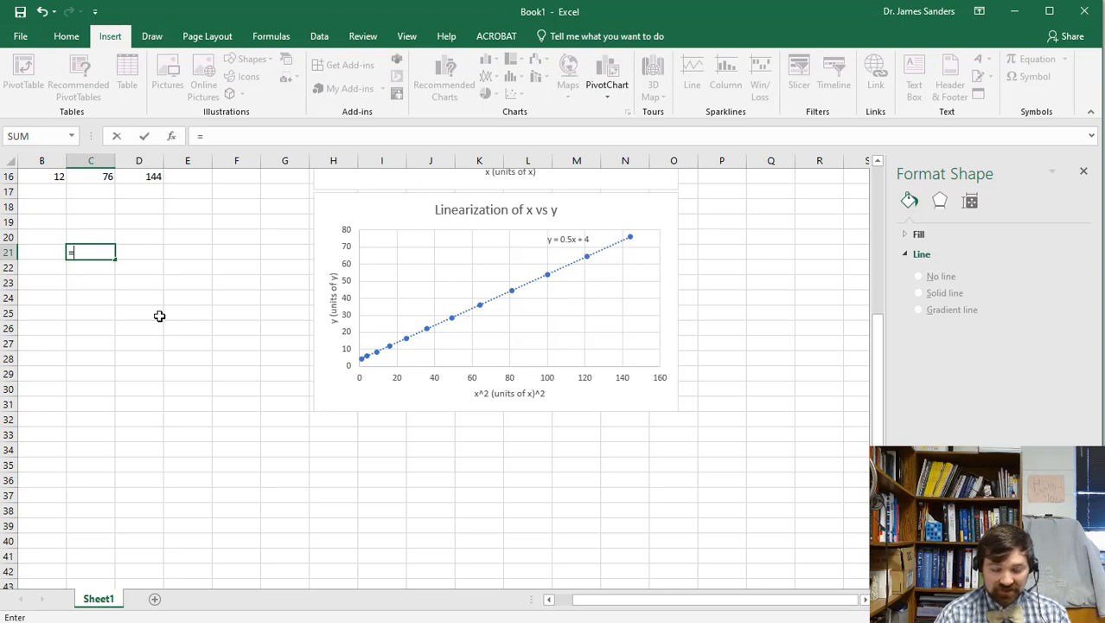
text(linest)
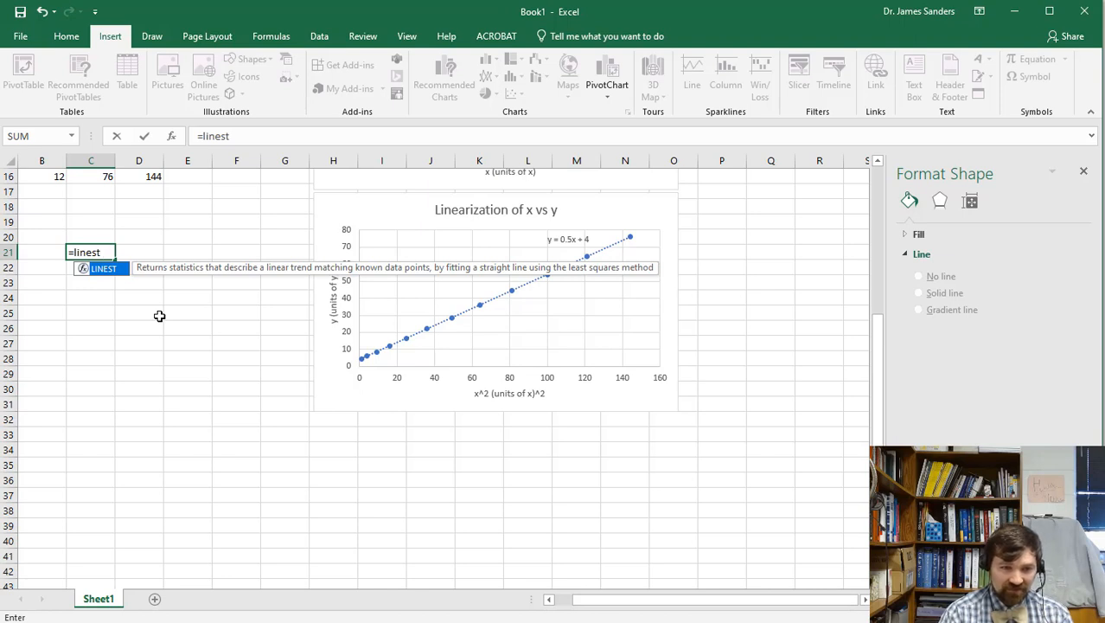
Complete =LINEST(C5:C16,D5:D16,TRUE,TRUE) in C21, showing slope 0.5, then switch to Calc.
text(()
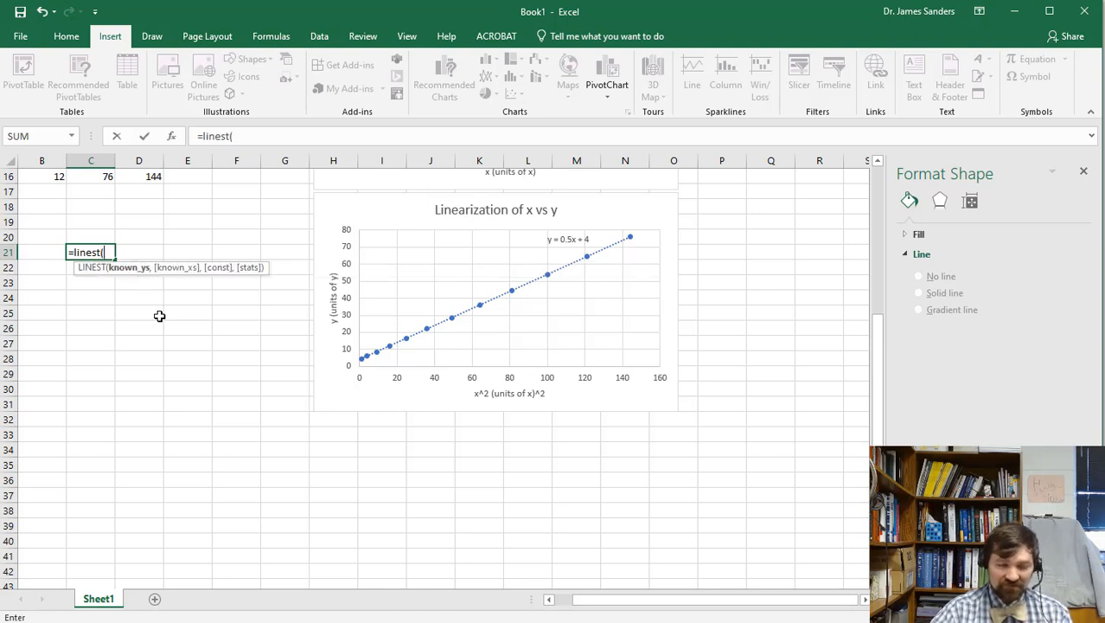
scroll(131, 374, up, 5)
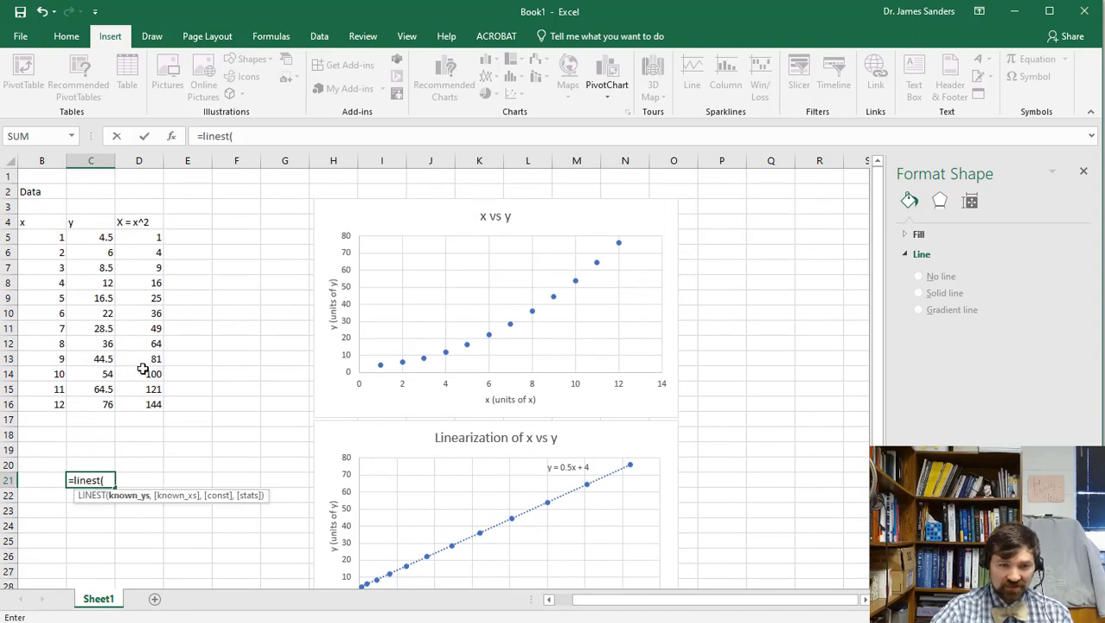
drag(94, 237, 76, 403)
text(,)
drag(151, 235, 139, 404)
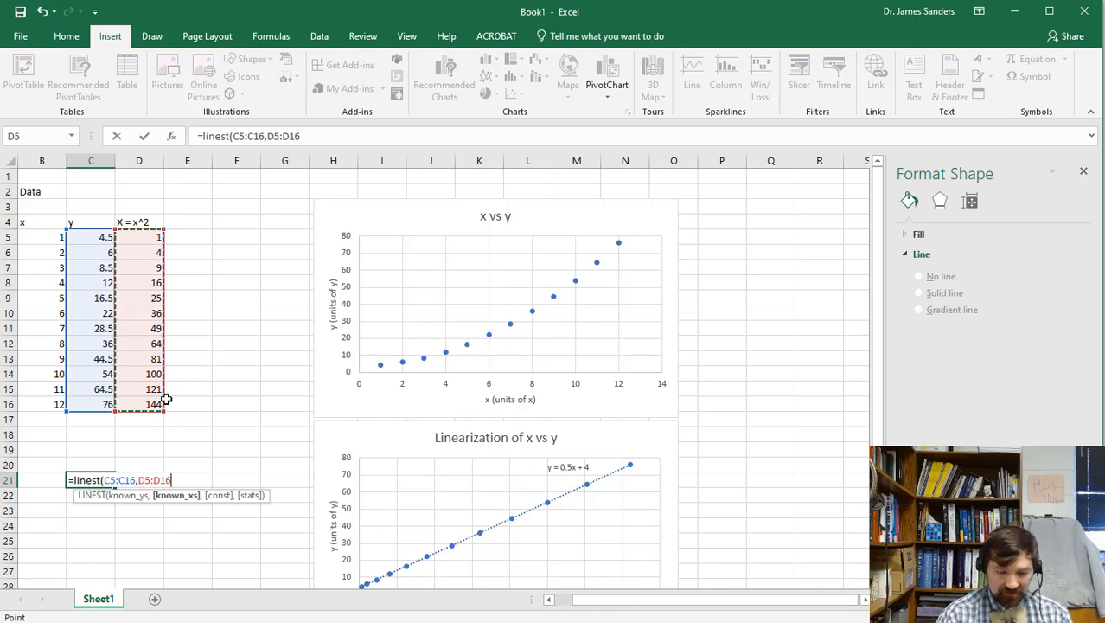
text(,)
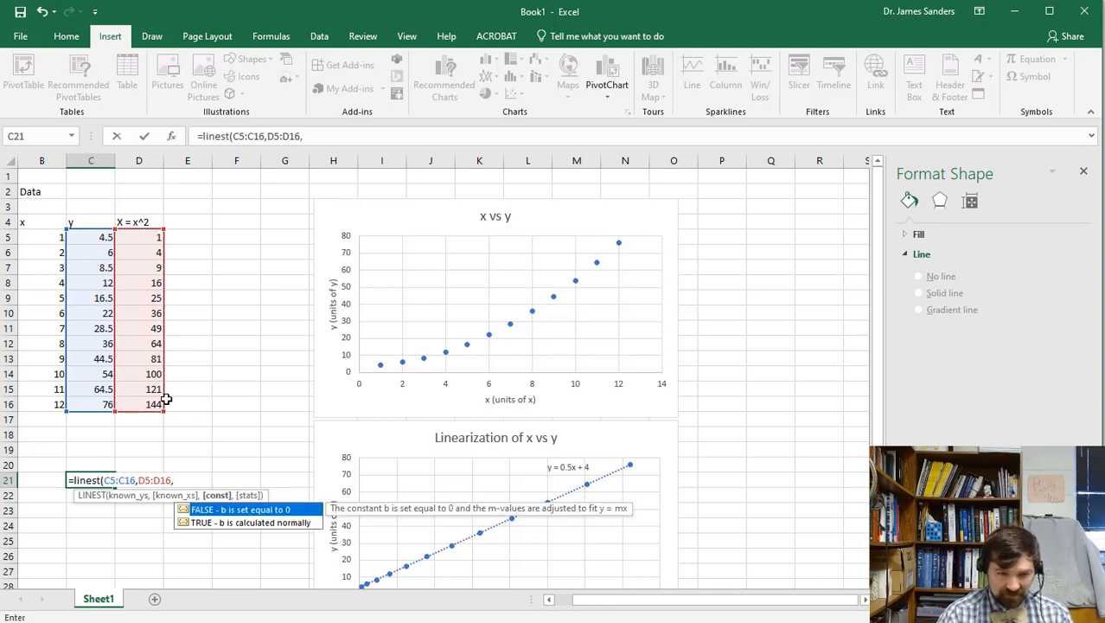
text( true,)
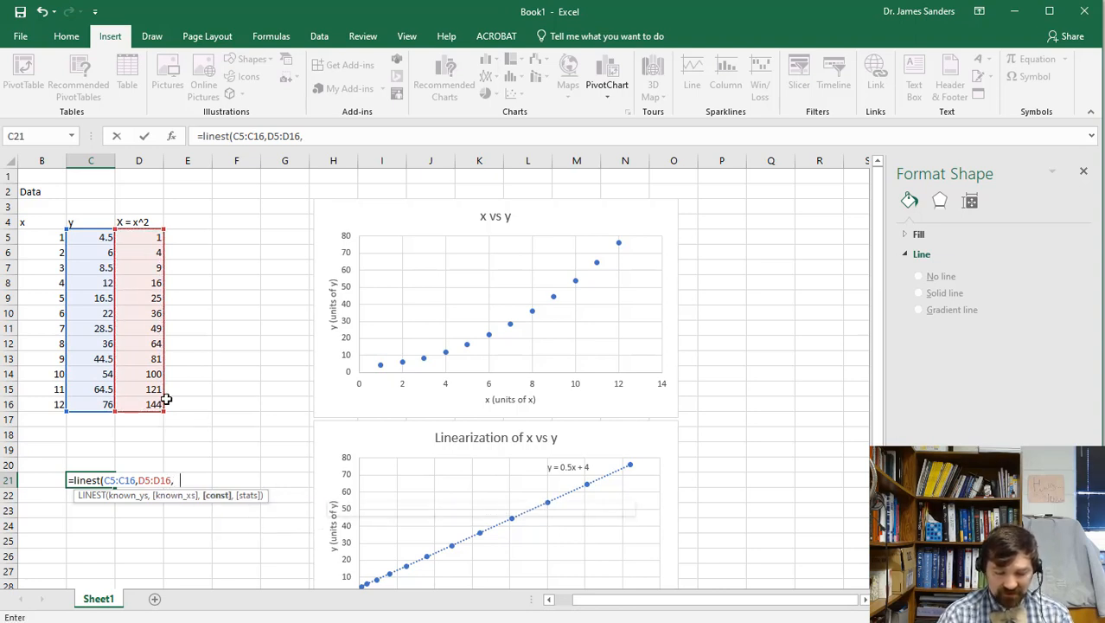
text( true))
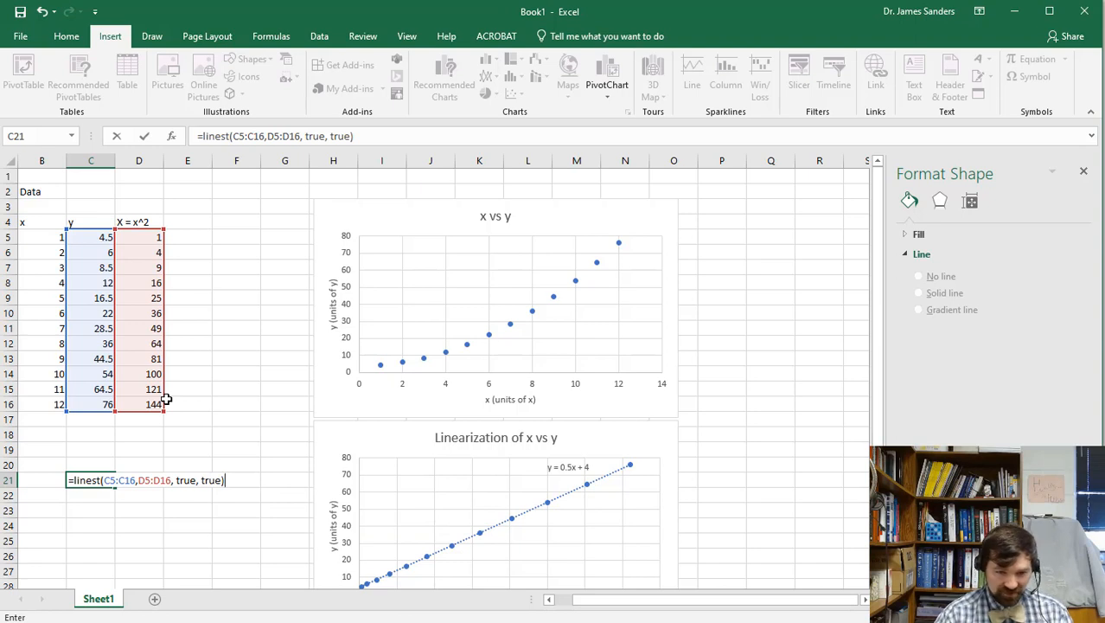
key(Return)
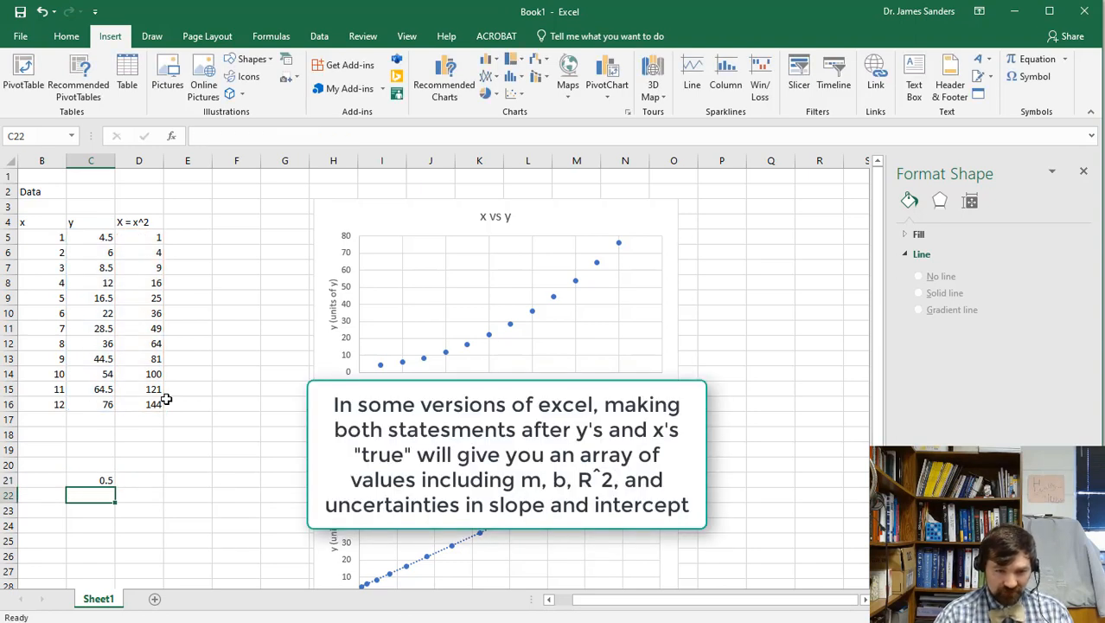
key(Up)
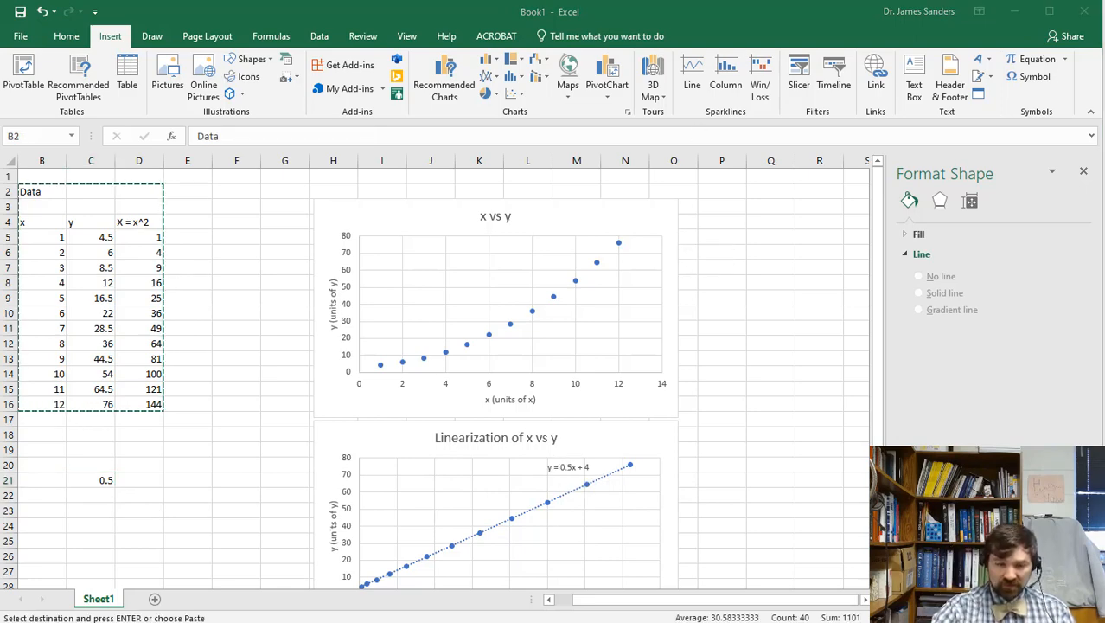
key(alt+Tab)
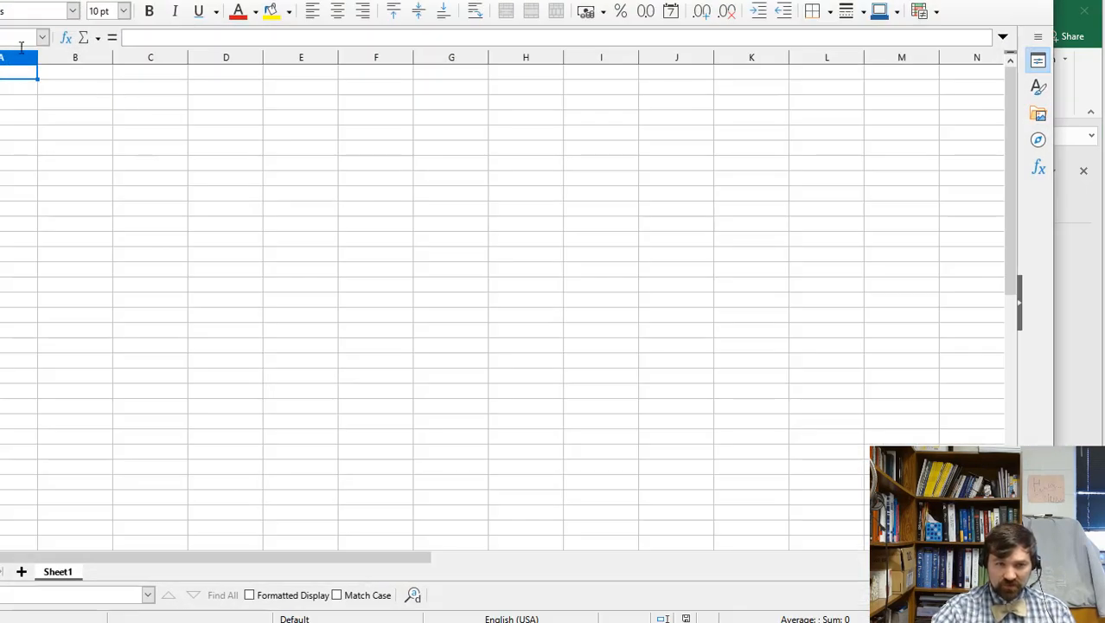
Paste the copied x, y, X = x^2 table at B2, declining the overwrite prompt.
click(63, 90)
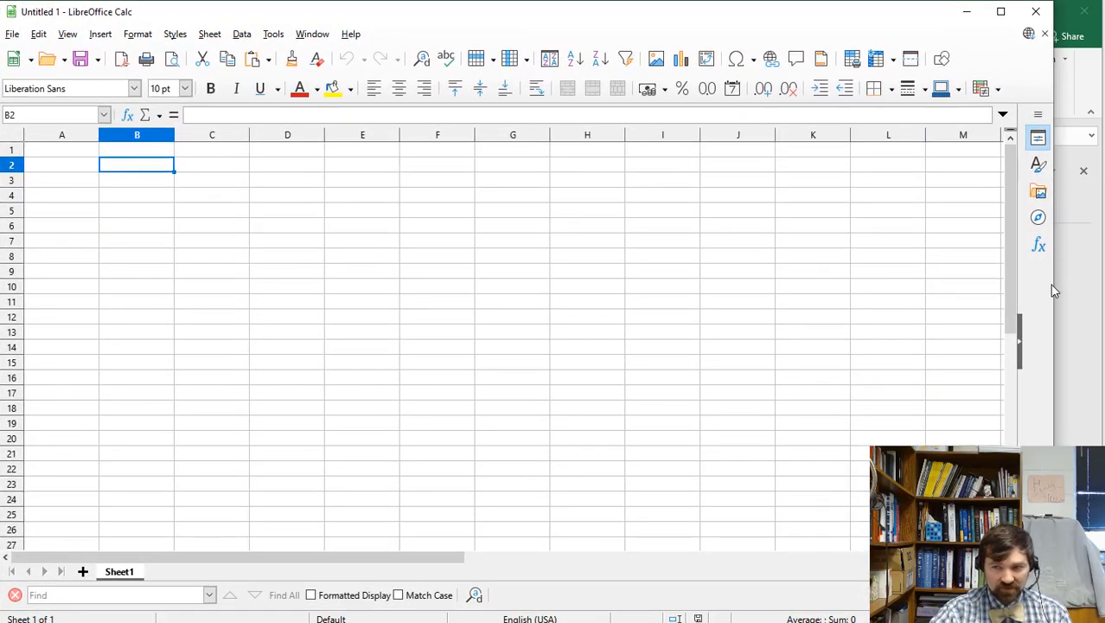
drag(1054, 283, 1103, 279)
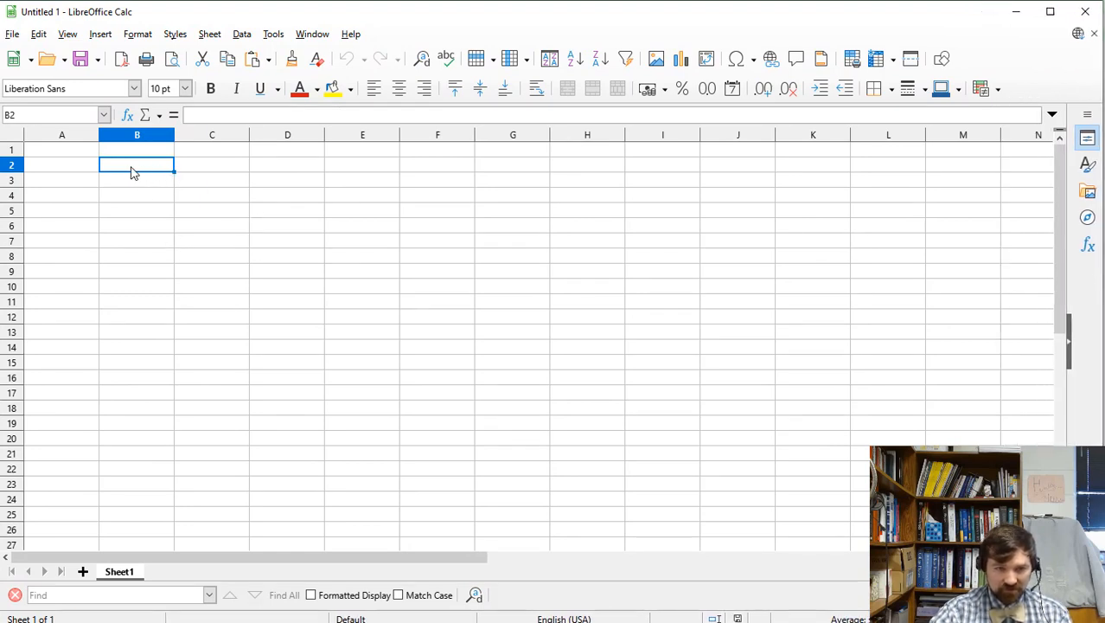
key(ctrl+v)
key(ctrl+v)
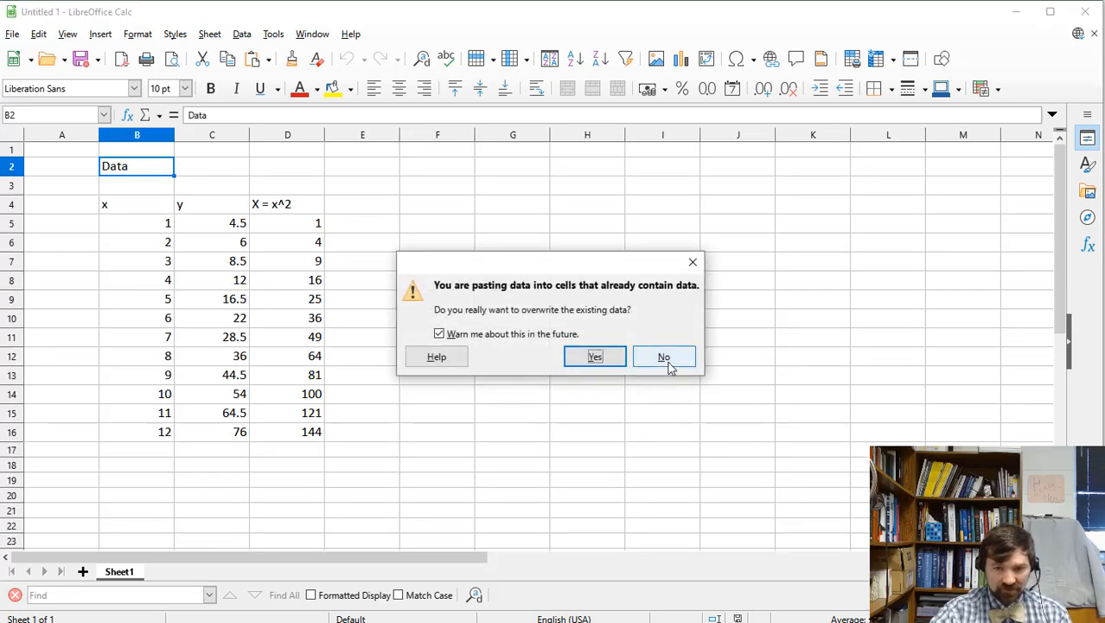
click(665, 358)
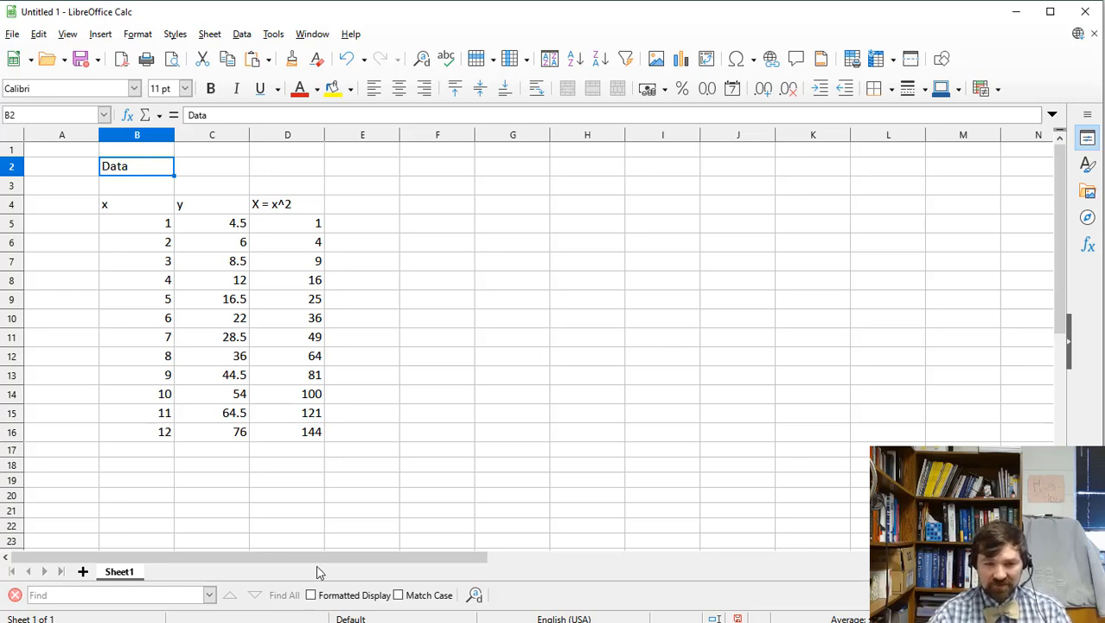
drag(324, 557, 475, 557)
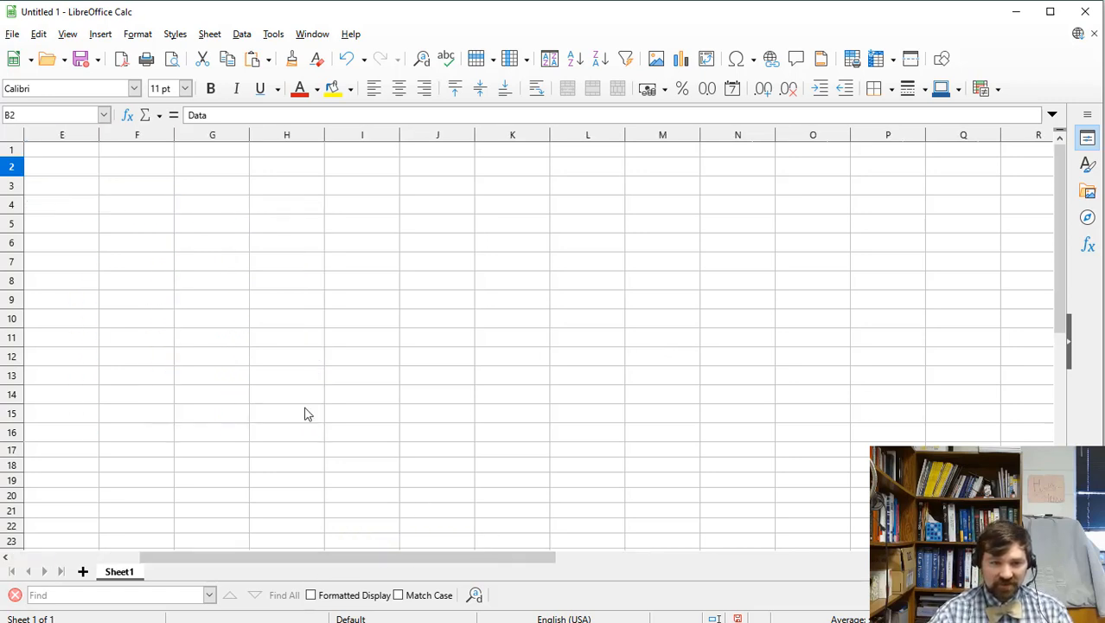
Choose cell F3 as the spot for a new chart.
click(132, 193)
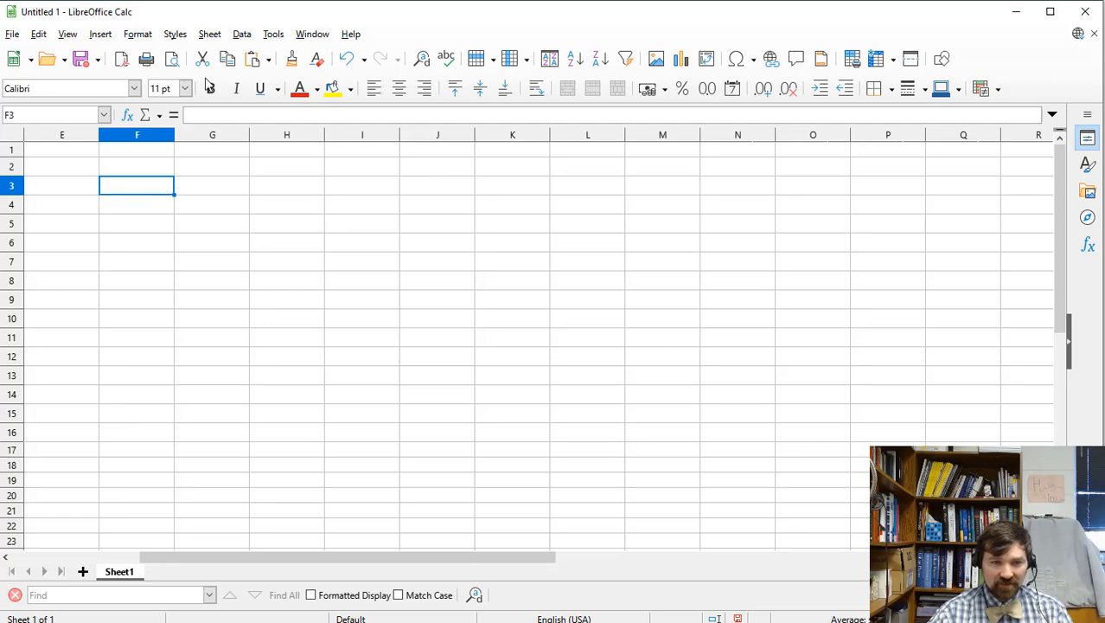
click(130, 36)
mouse_move(100, 34)
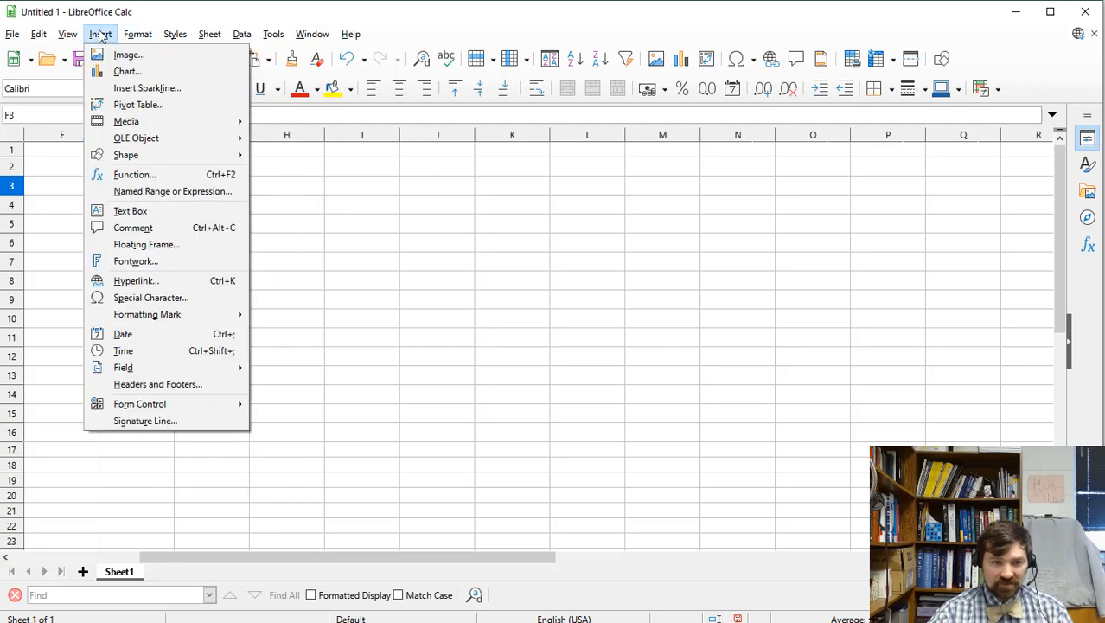
Insert a new chart and set its type to XY (Scatter).
click(127, 71)
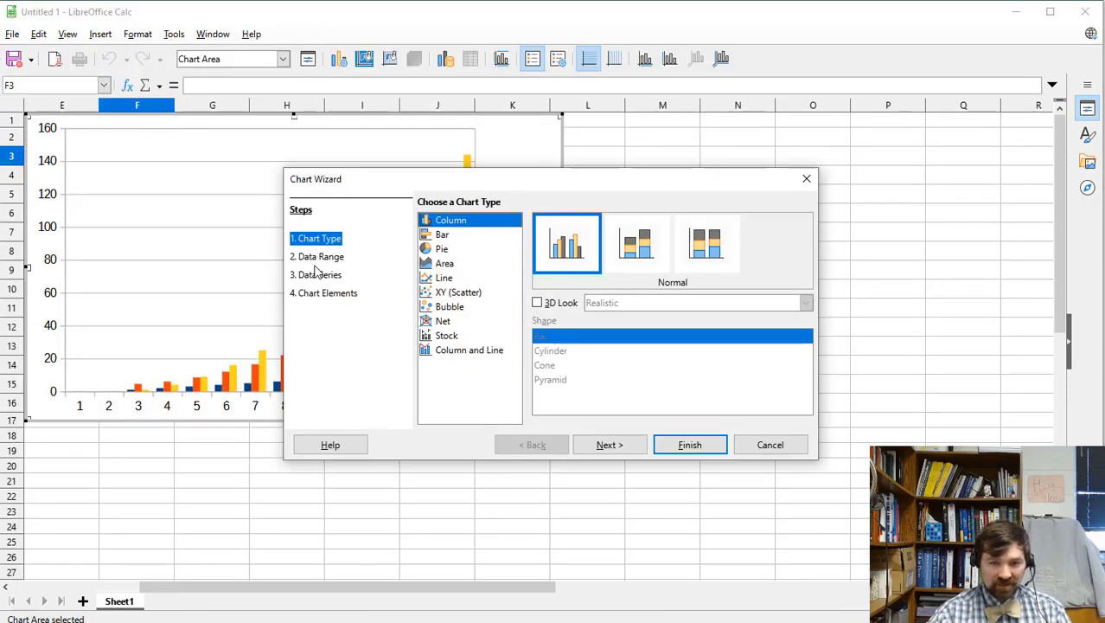
click(318, 275)
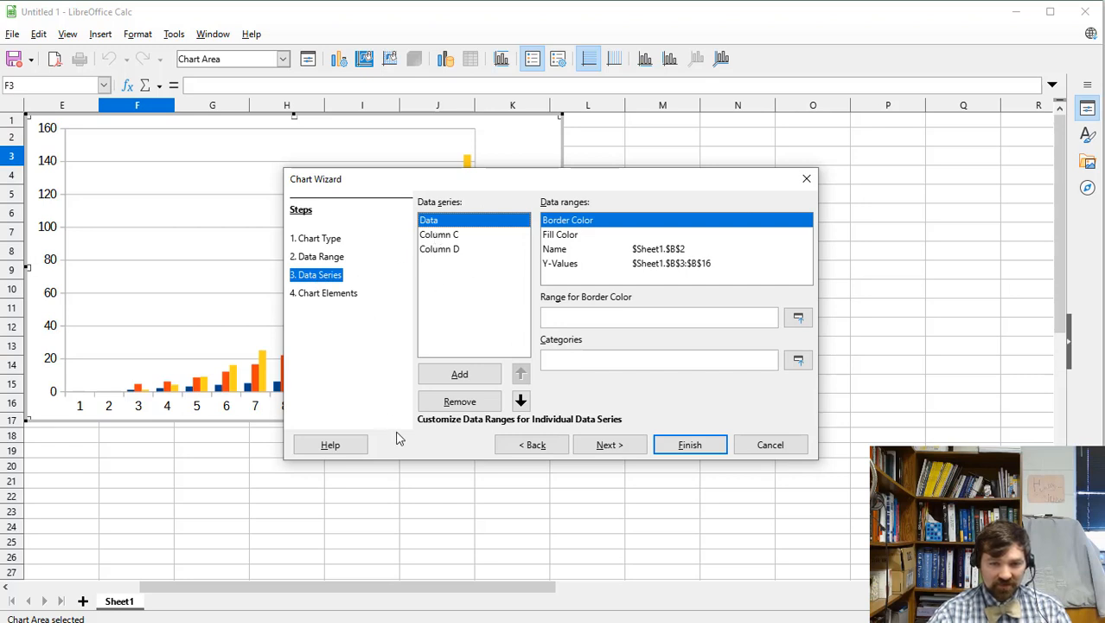
click(323, 243)
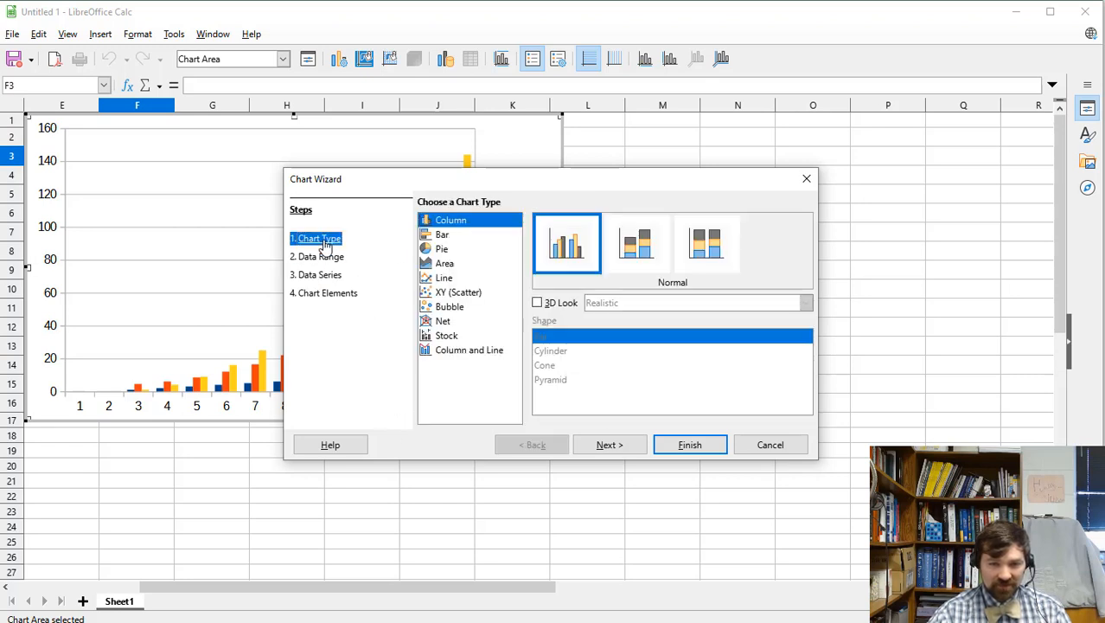
click(451, 294)
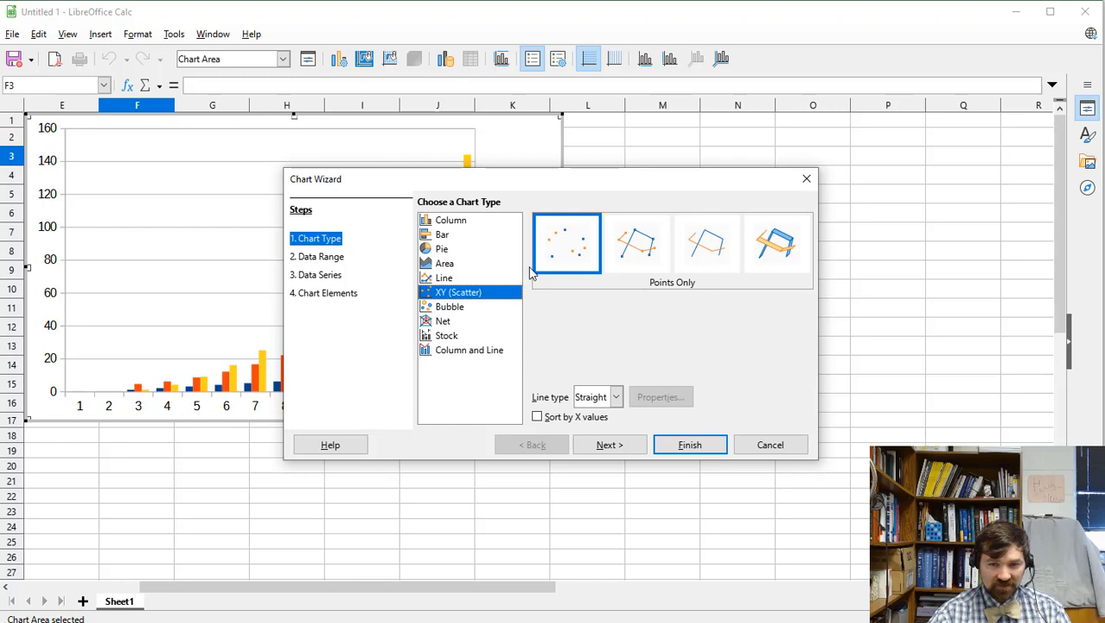
Remove the Column C series and set X-Values to B5:B16, Y-Values to C5:C16.
click(320, 275)
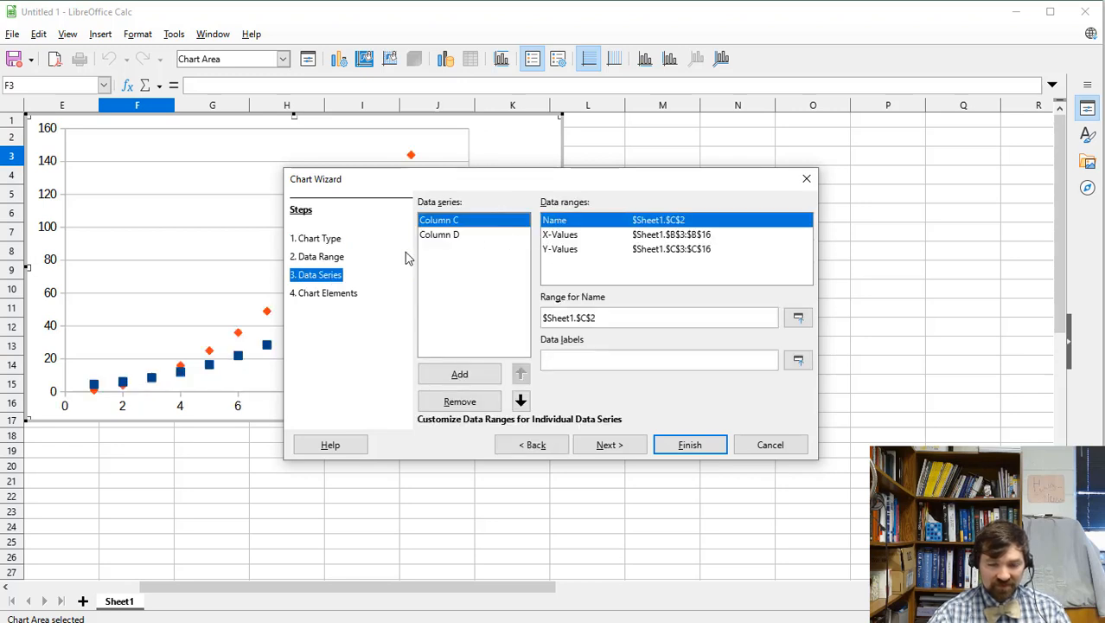
click(475, 410)
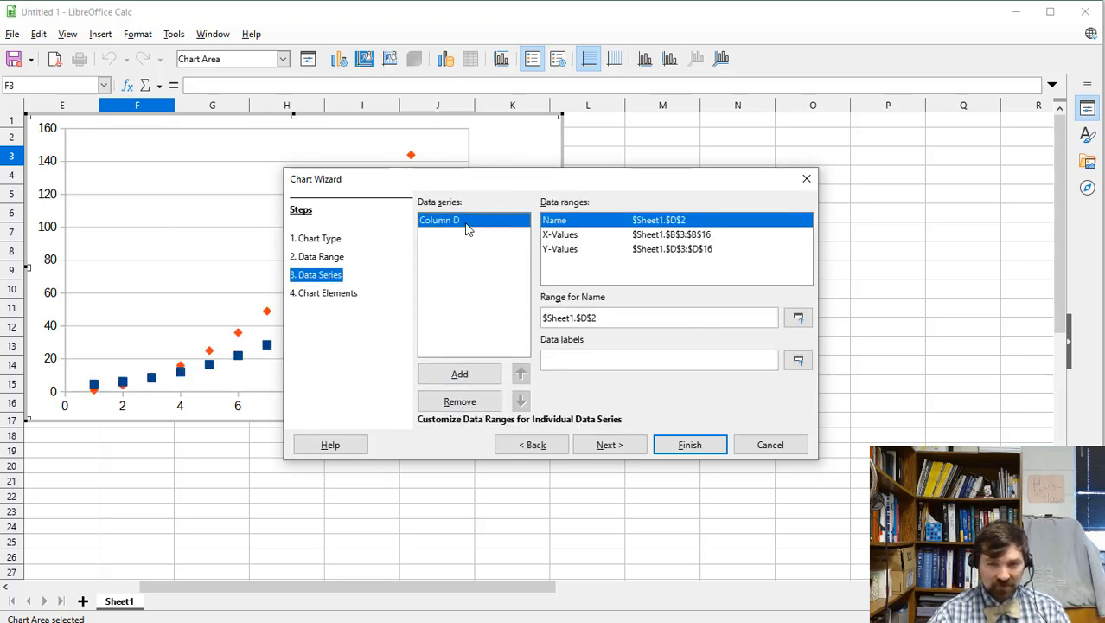
click(660, 237)
key(Return)
drag(513, 588, 353, 597)
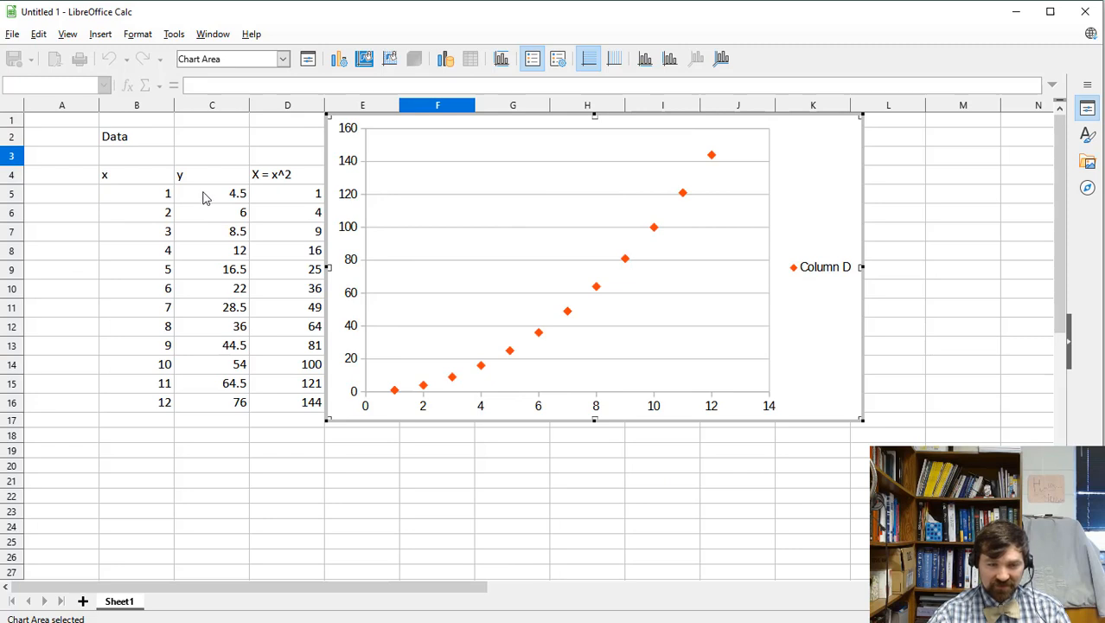
drag(165, 192, 152, 401)
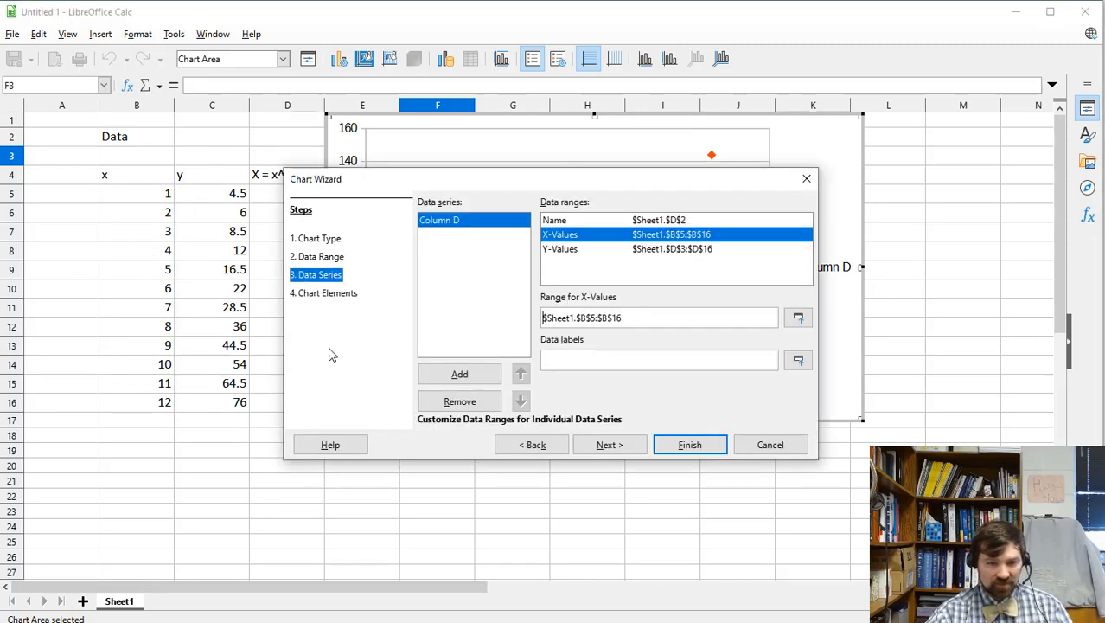
click(655, 251)
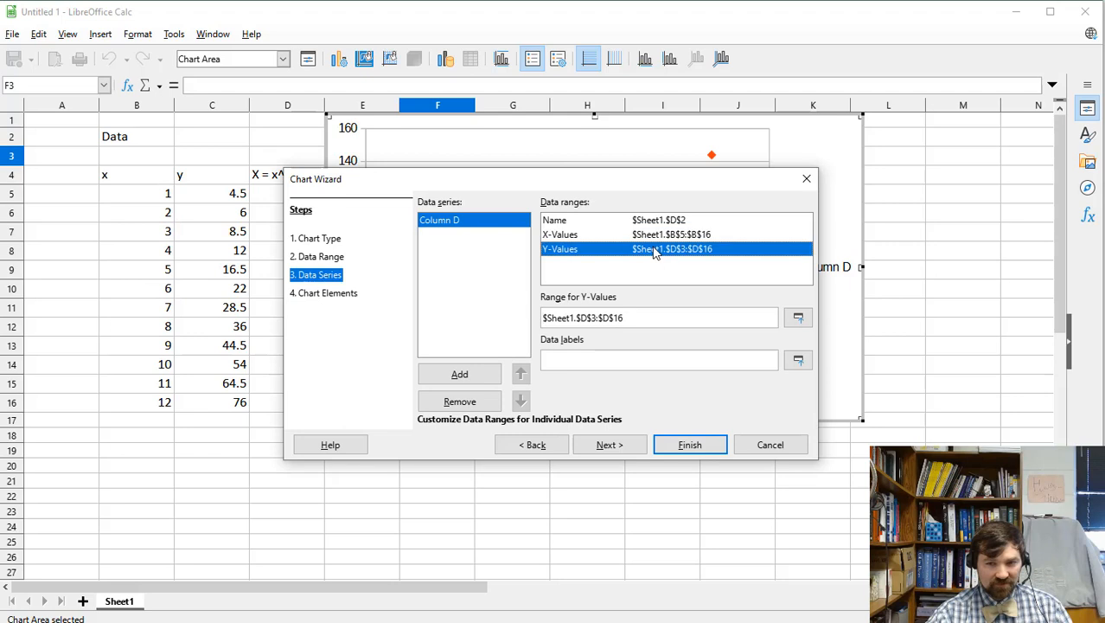
click(799, 317)
drag(227, 195, 231, 406)
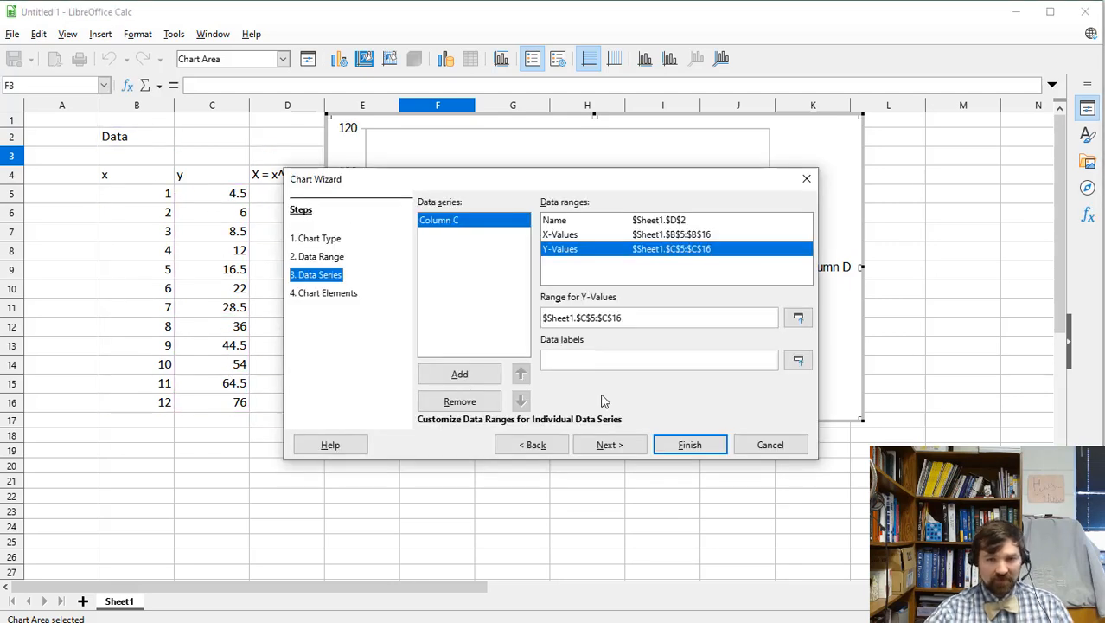
Title the chart 'x vs x plot' with axis titles x (units of x), y (units of y).
click(610, 445)
click(483, 219)
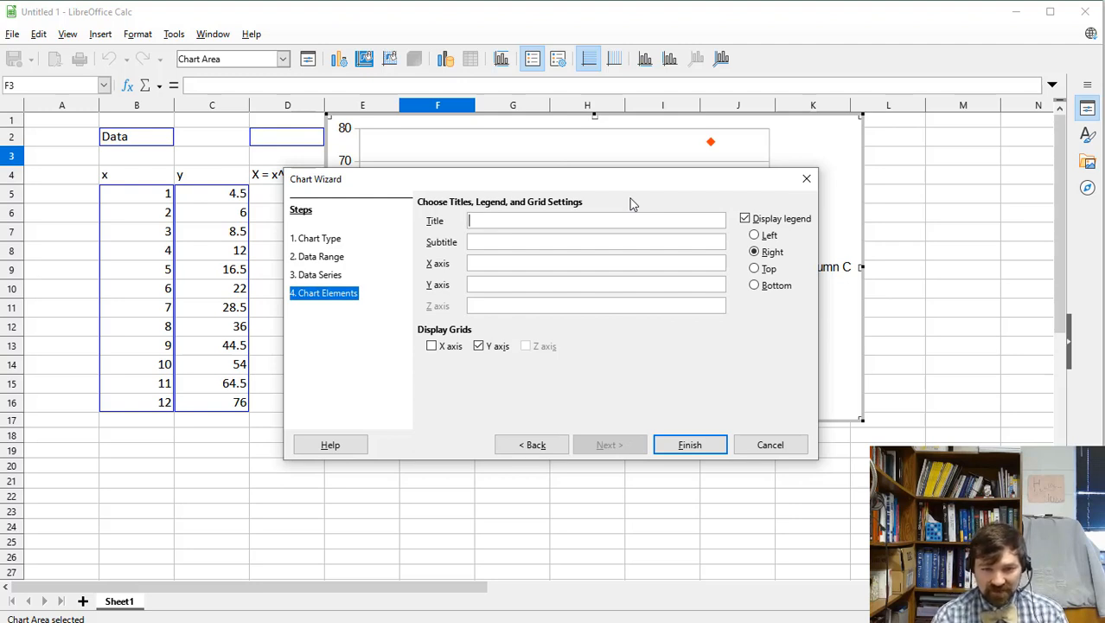
text(x vs )
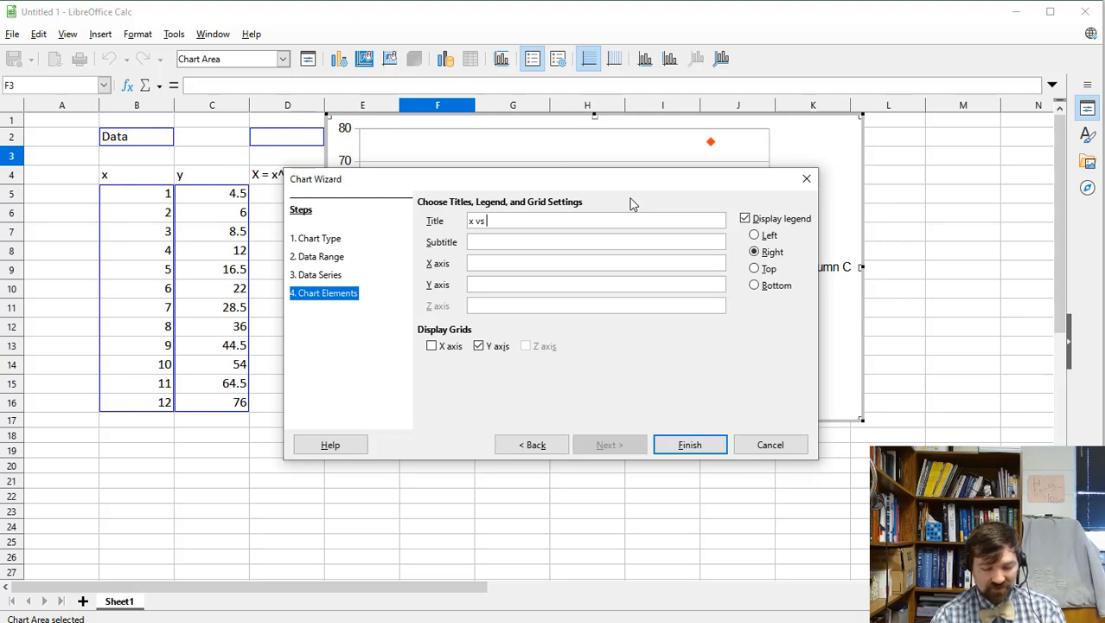
text(x plot)
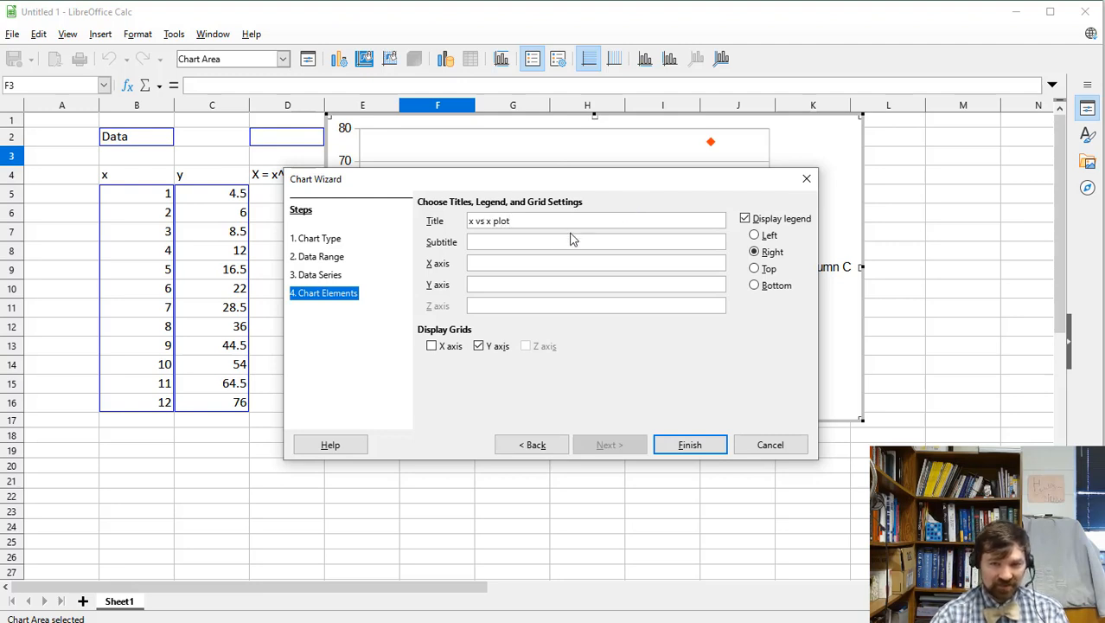
click(489, 267)
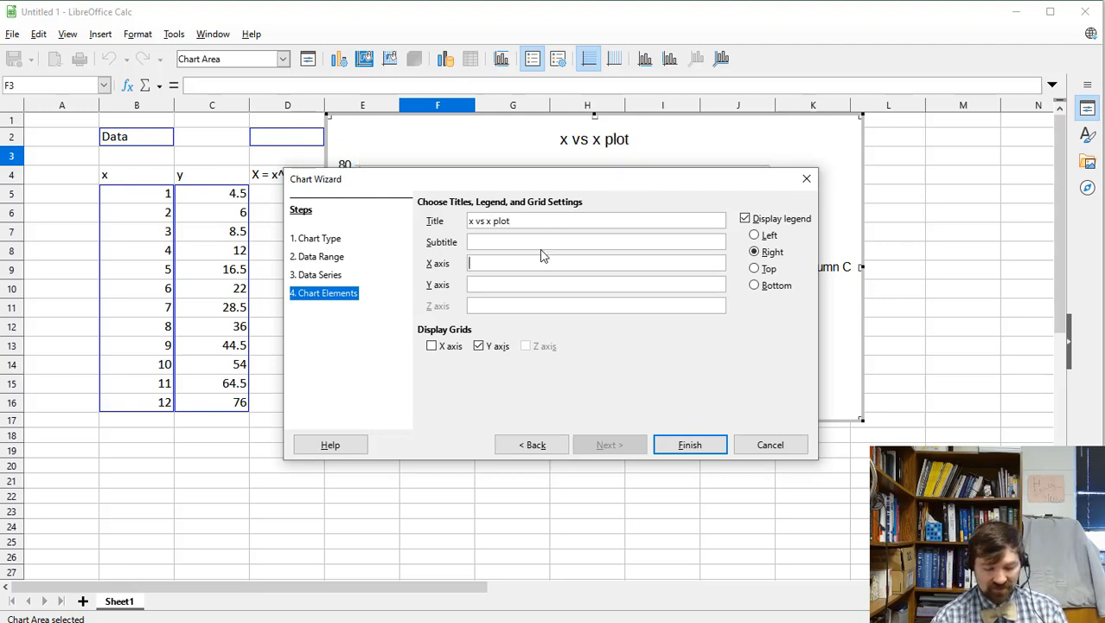
text(x (units of x)
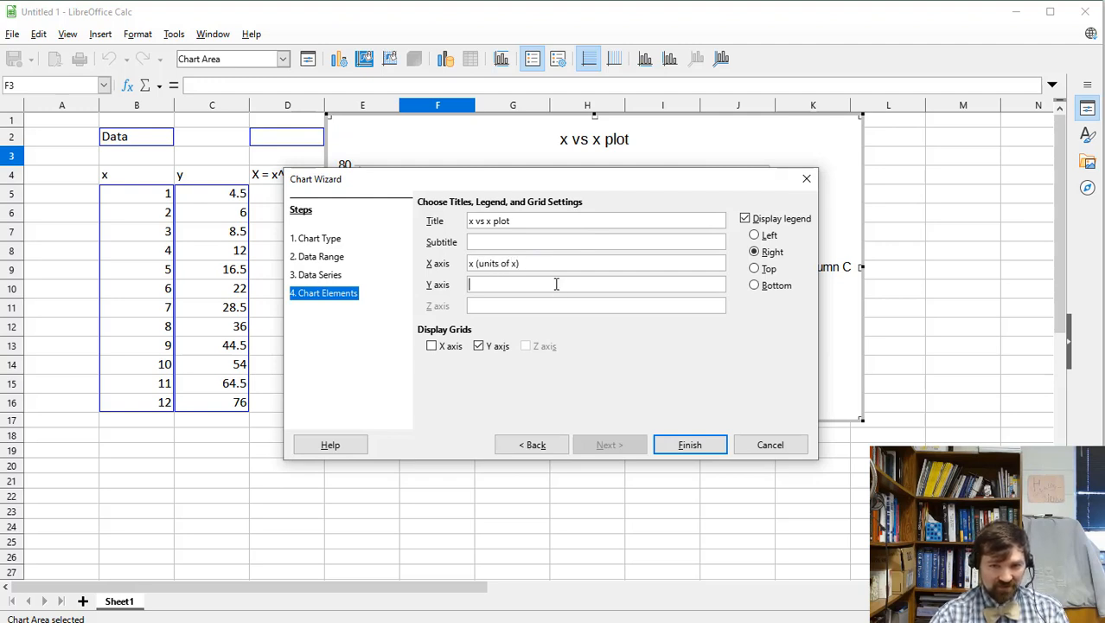
text(y (units of y)
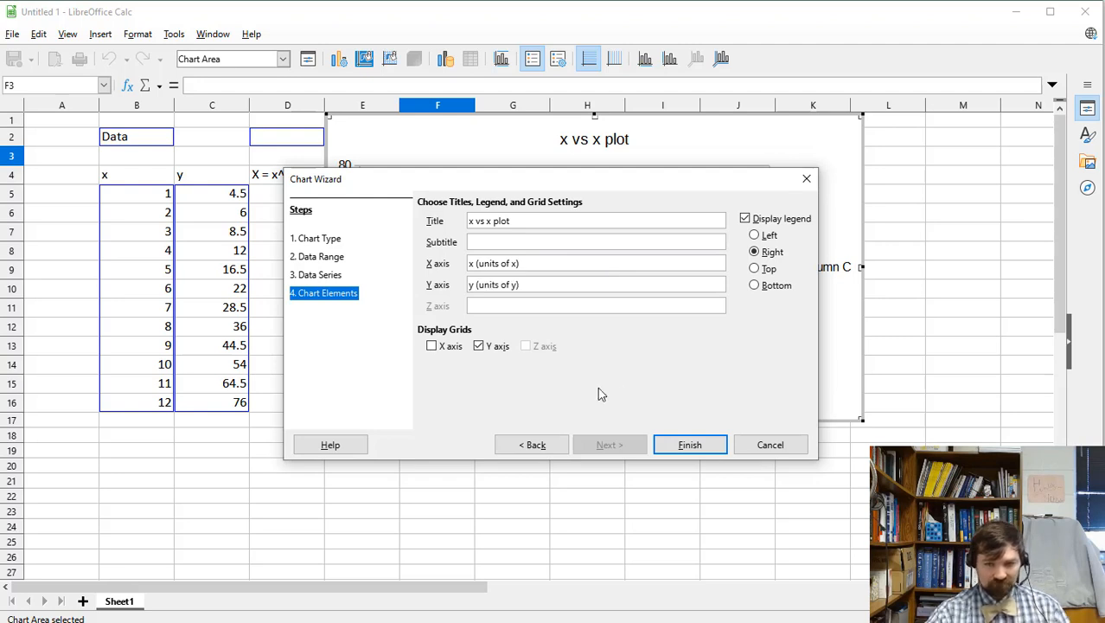
click(692, 446)
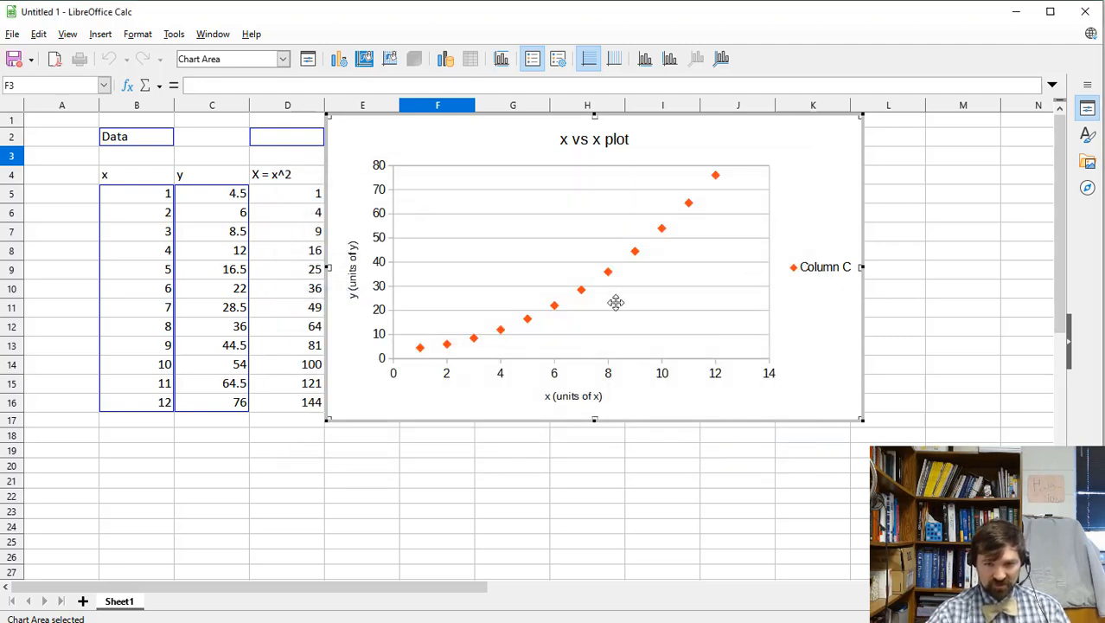
click(600, 524)
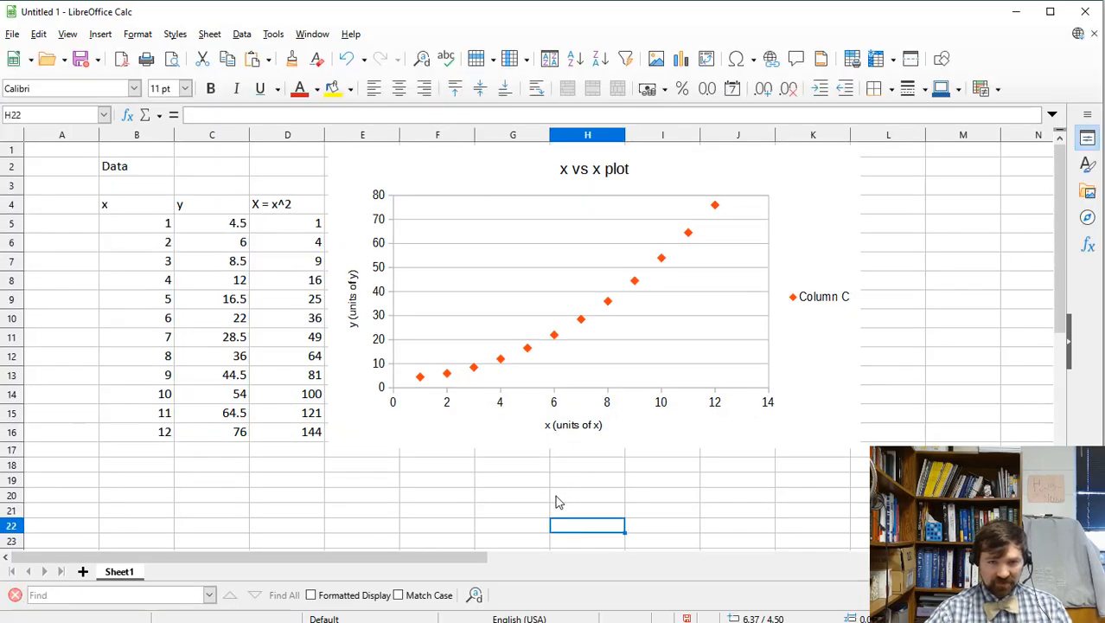
scroll(580, 478, down, 6)
Insert a second chart and make it an XY (Scatter) plot.
click(138, 34)
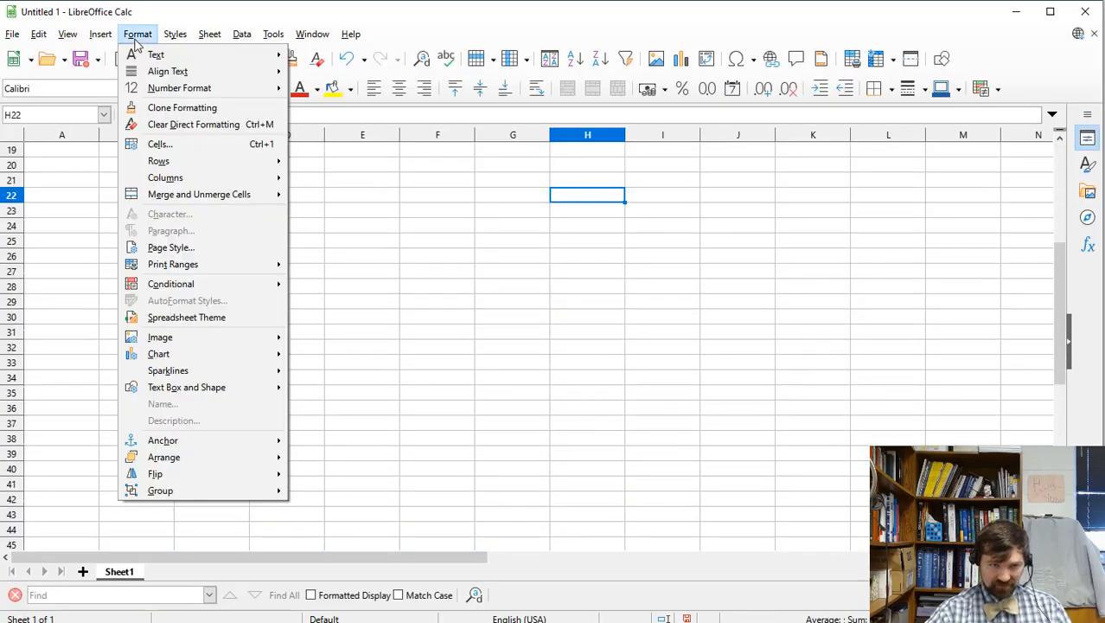
mouse_move(100, 34)
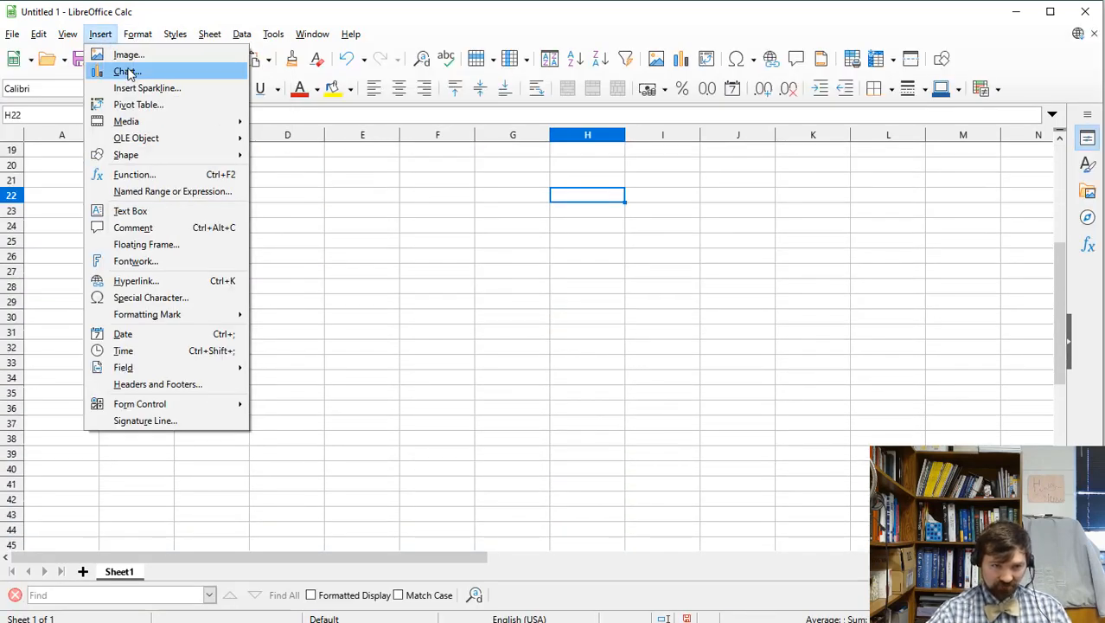
click(112, 70)
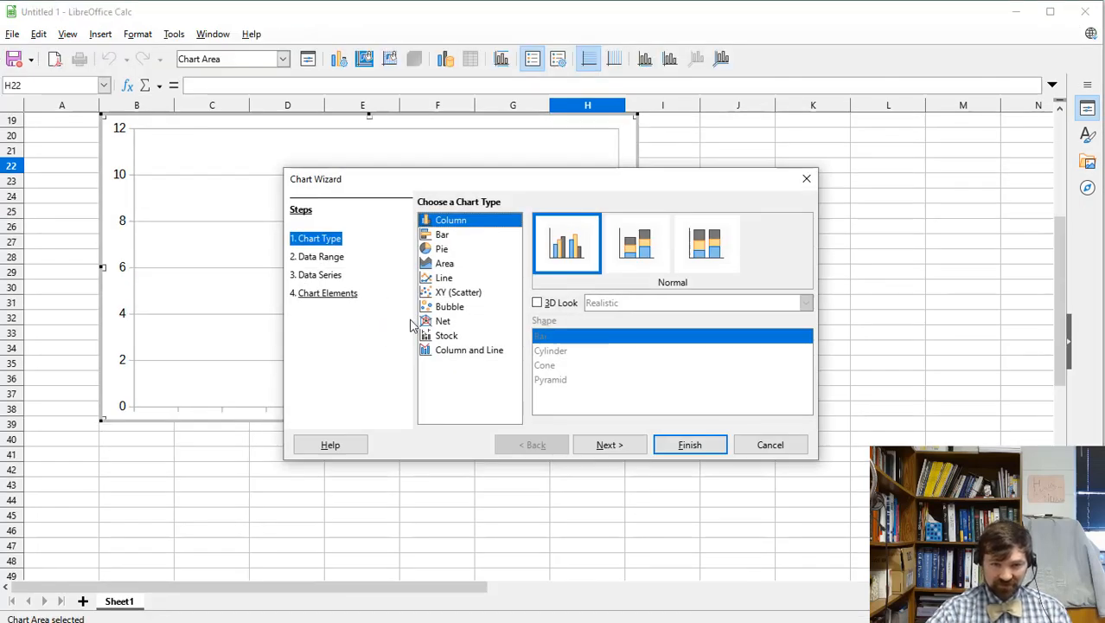
click(319, 275)
click(315, 237)
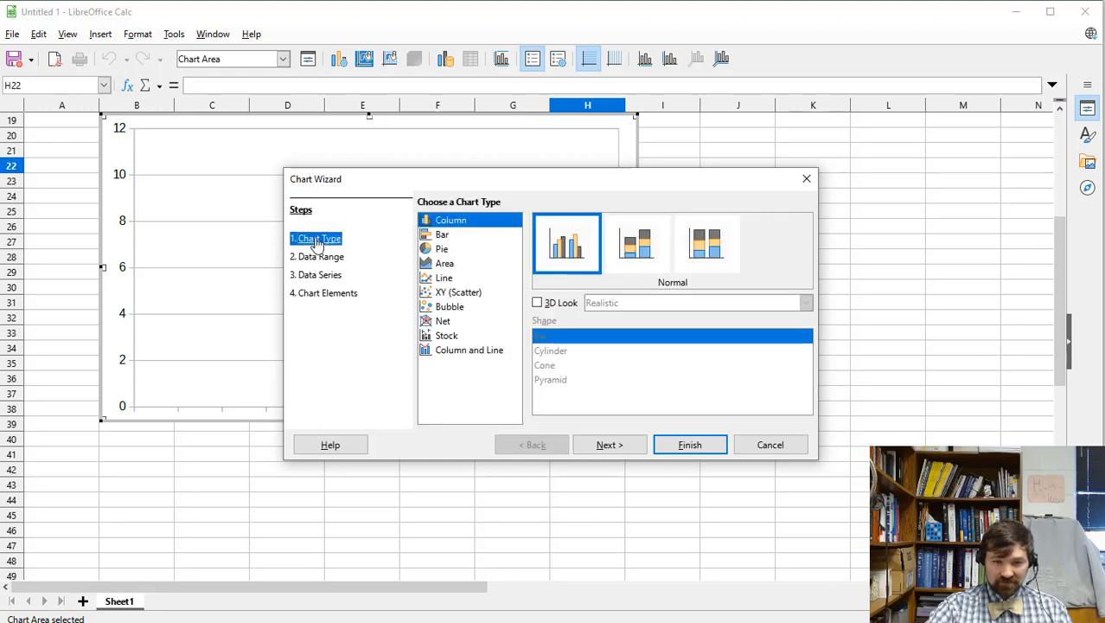
click(435, 293)
click(319, 275)
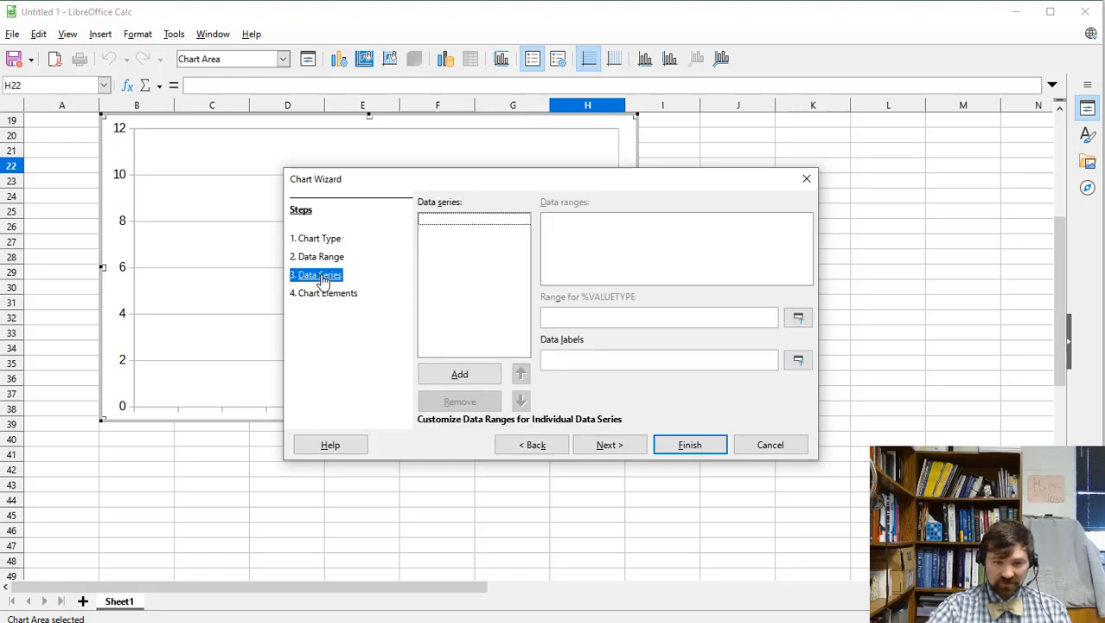
Add a data series with X-Values D5:D16 and Y-Values C5:C16.
click(459, 374)
click(438, 222)
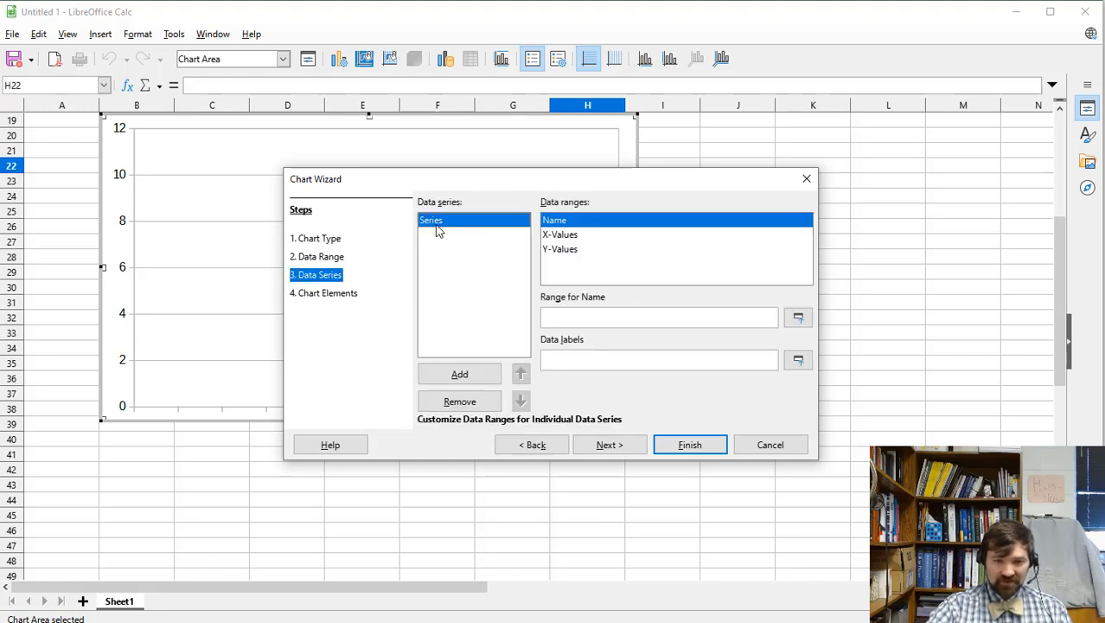
click(559, 234)
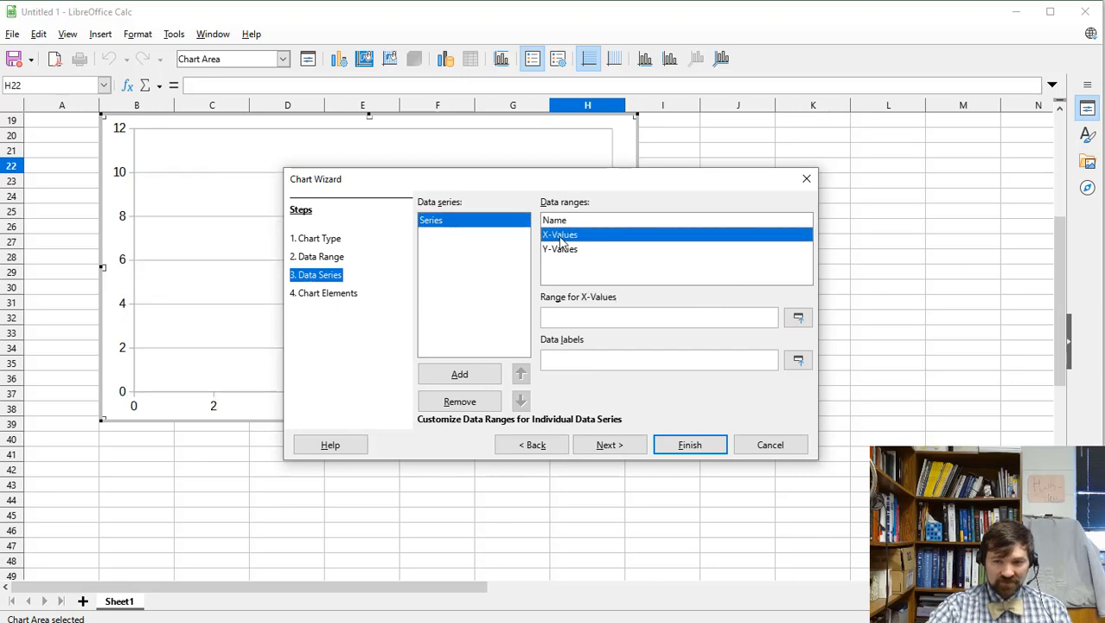
click(798, 320)
scroll(402, 510, up, 6)
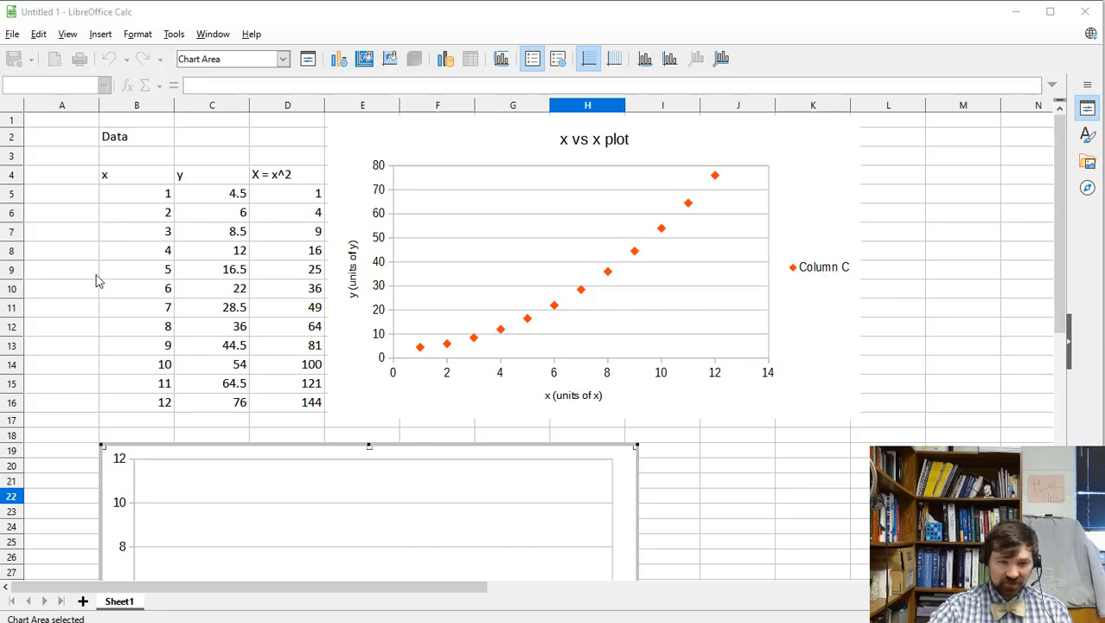
click(298, 197)
drag(298, 197, 303, 403)
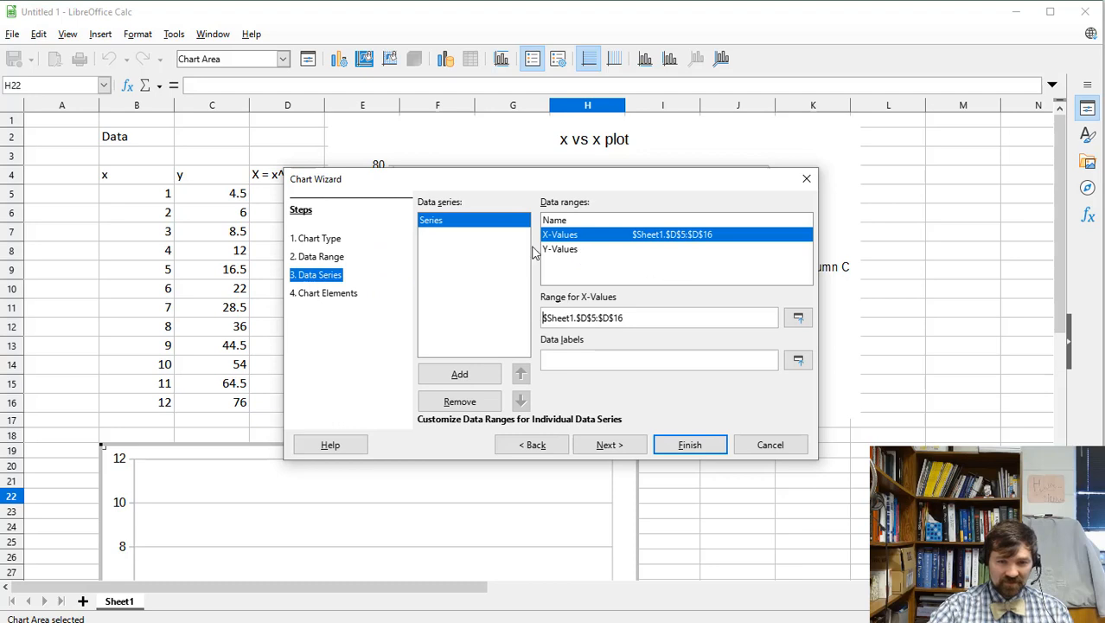
click(558, 249)
click(798, 318)
drag(236, 194, 216, 407)
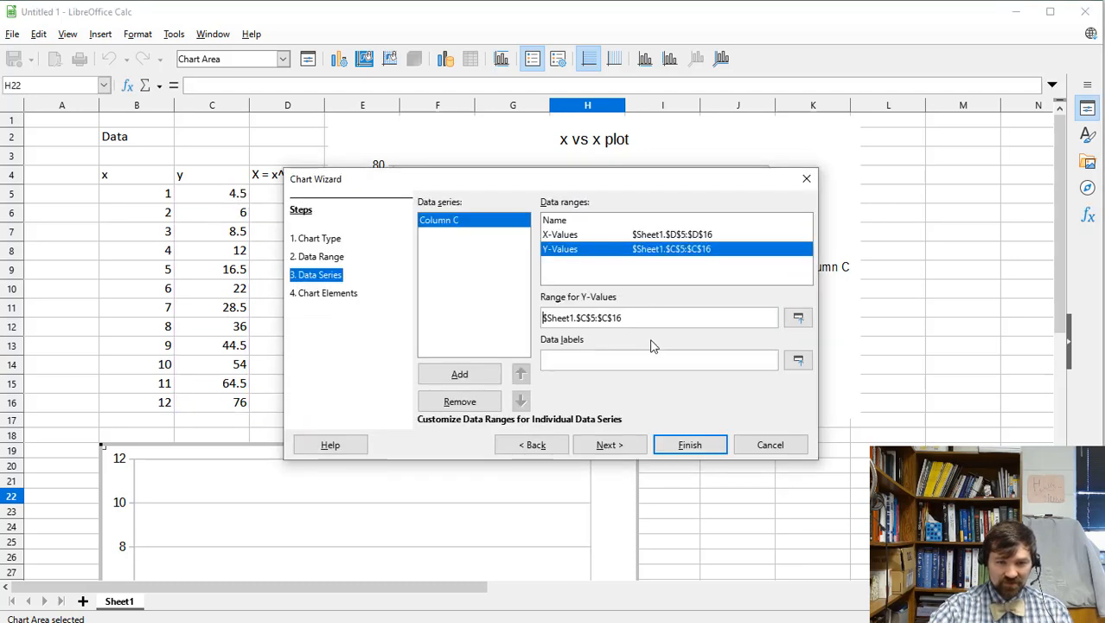
click(609, 445)
Title it 'Linearization of y vs x' with x-axis title 'x^2 (Units of x)' and finish.
click(476, 219)
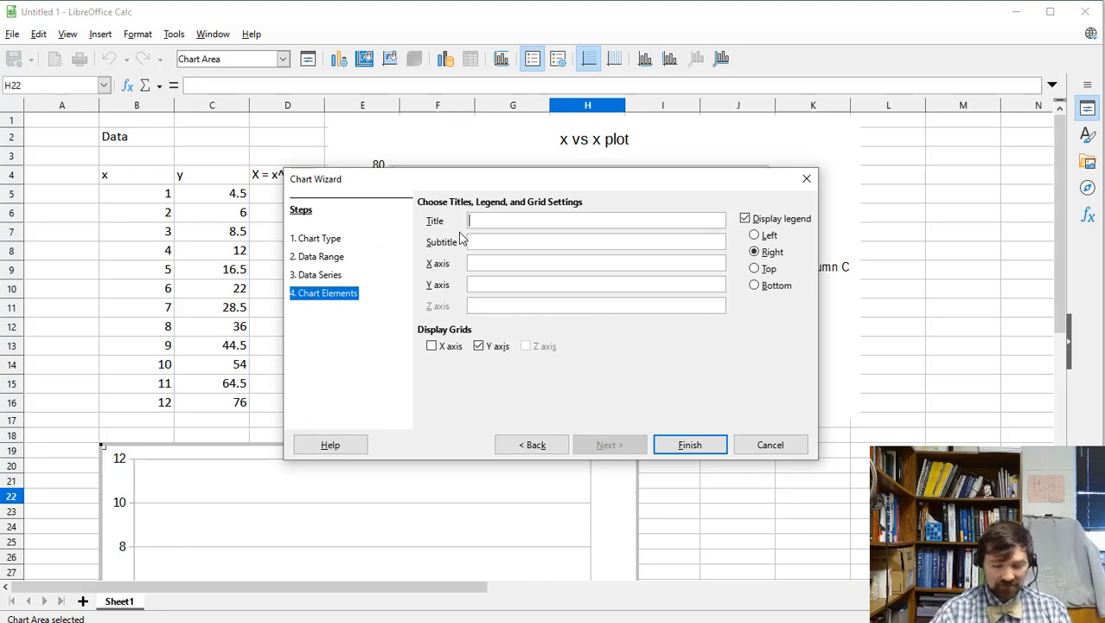
text(Linearization of y vs x)
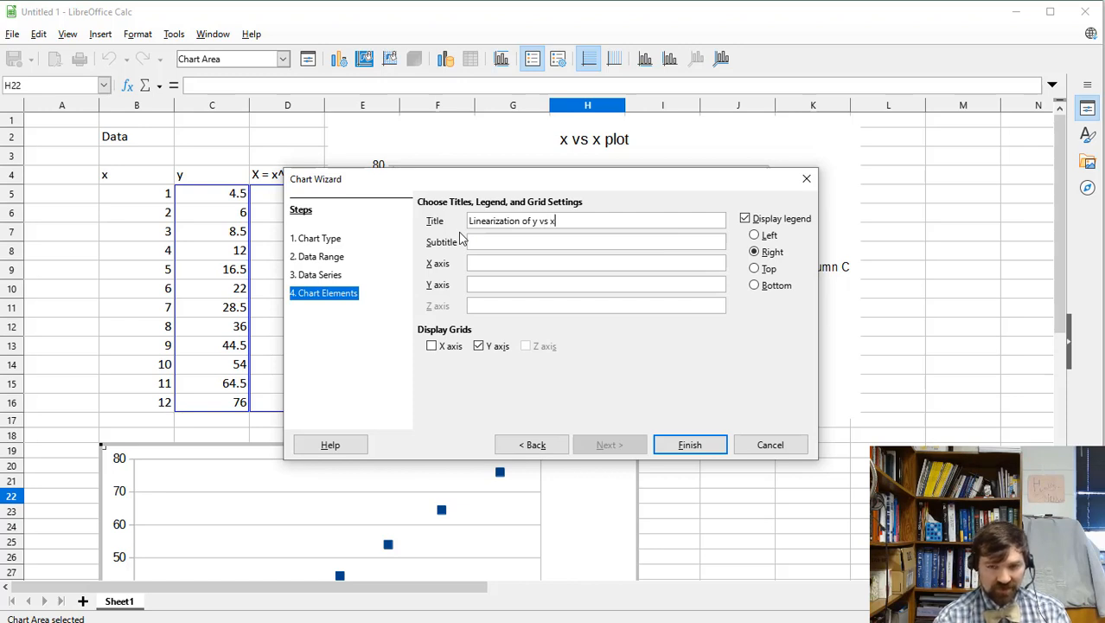
click(493, 262)
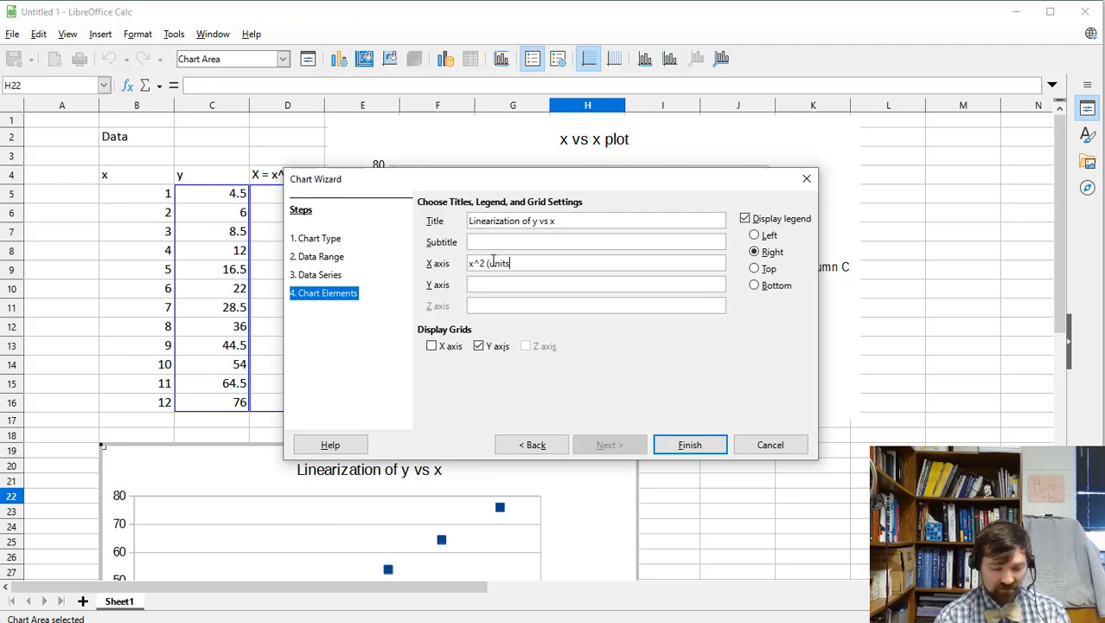
text(x^2 (Units of x)
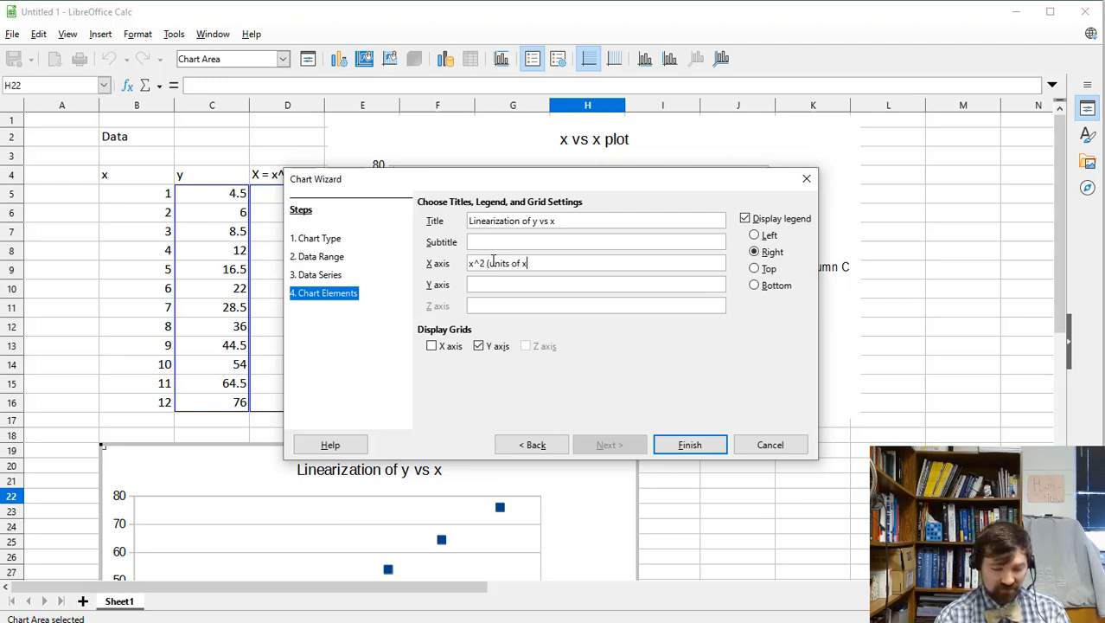
text())
key(BackSpace)
key(BackSpace)
key(BackSpace)
key(BackSpace)
key(BackSpace)
key(BackSpace)
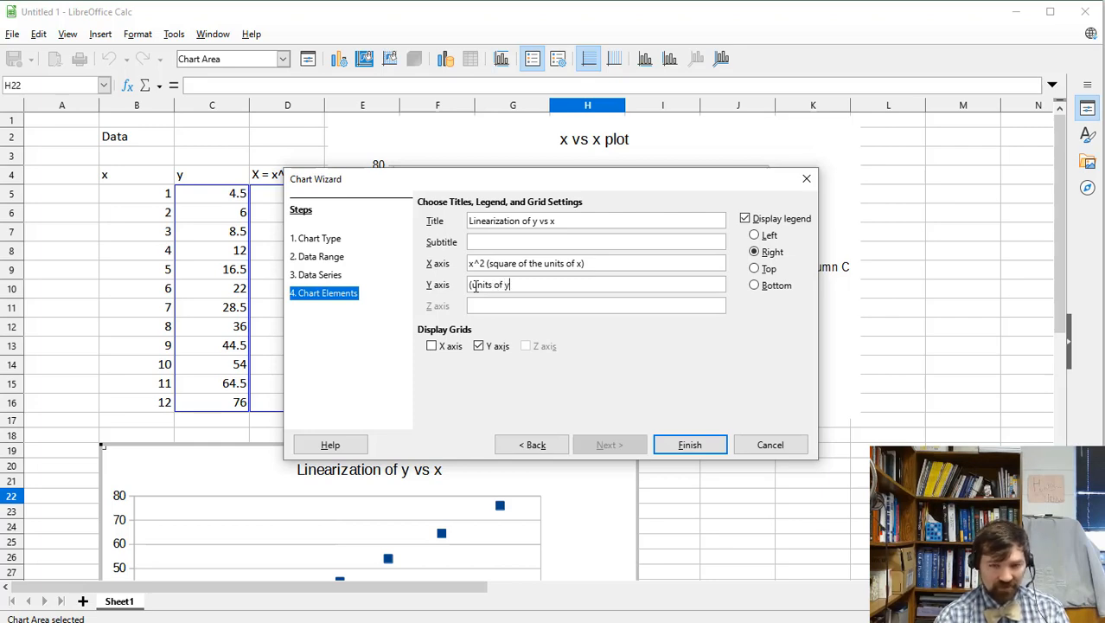
click(689, 445)
scroll(700, 465, down, 5)
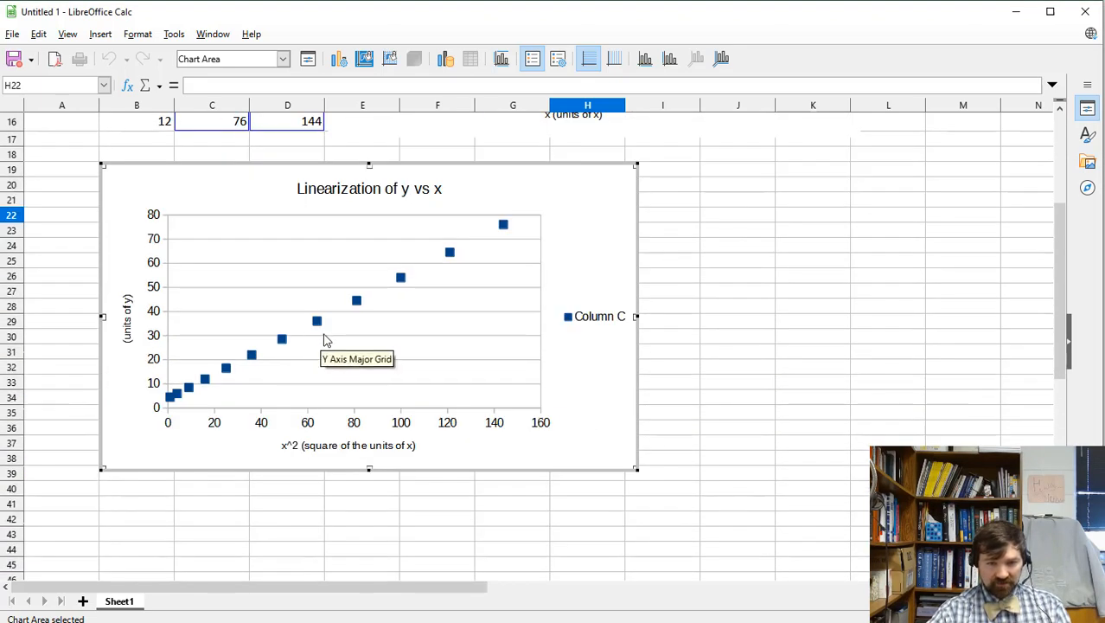
Delete the Column C legend from the linearization chart and reselect its data series.
click(318, 324)
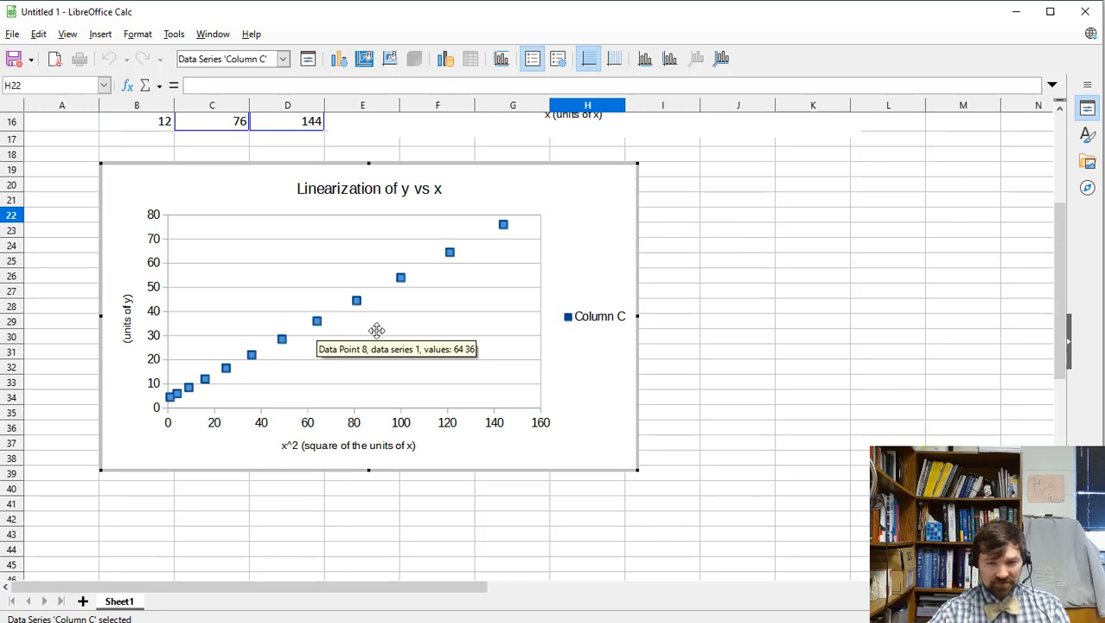
click(598, 320)
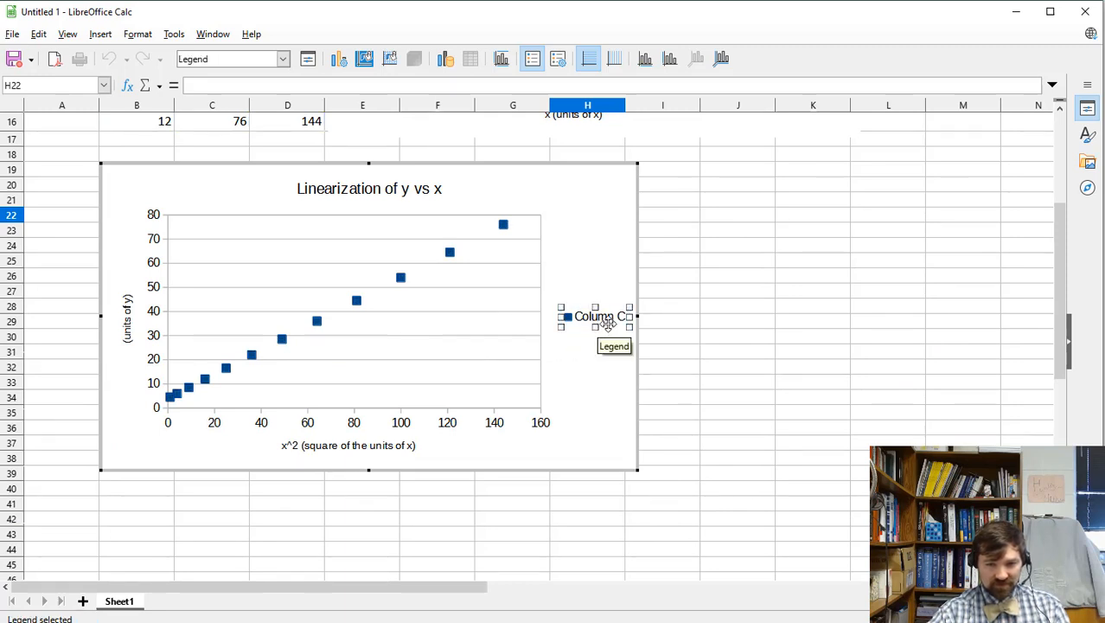
key(Delete)
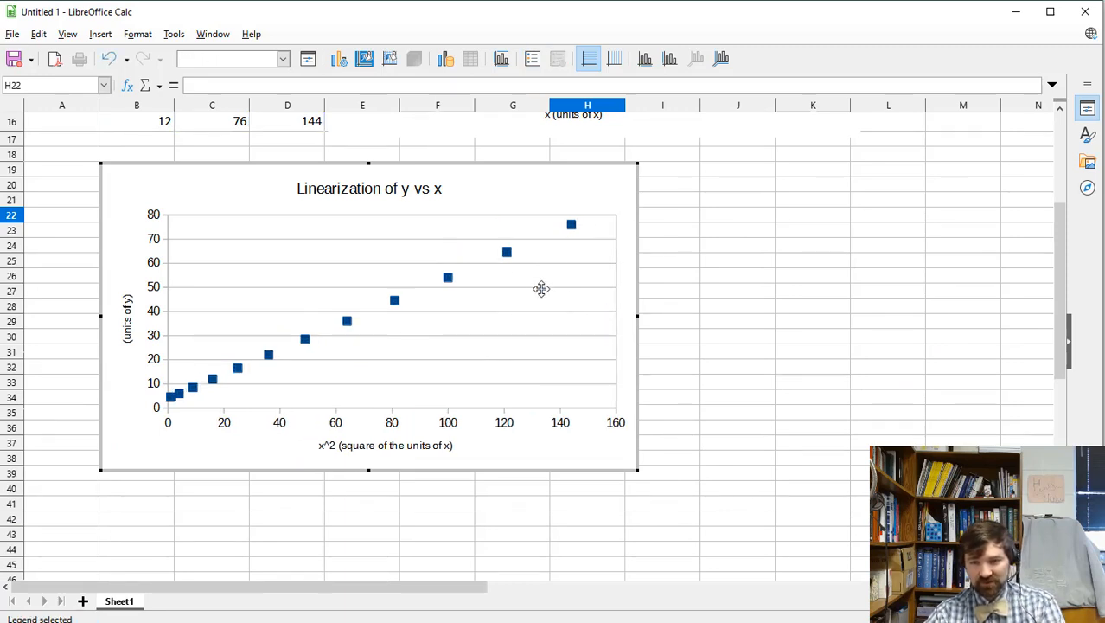
click(448, 279)
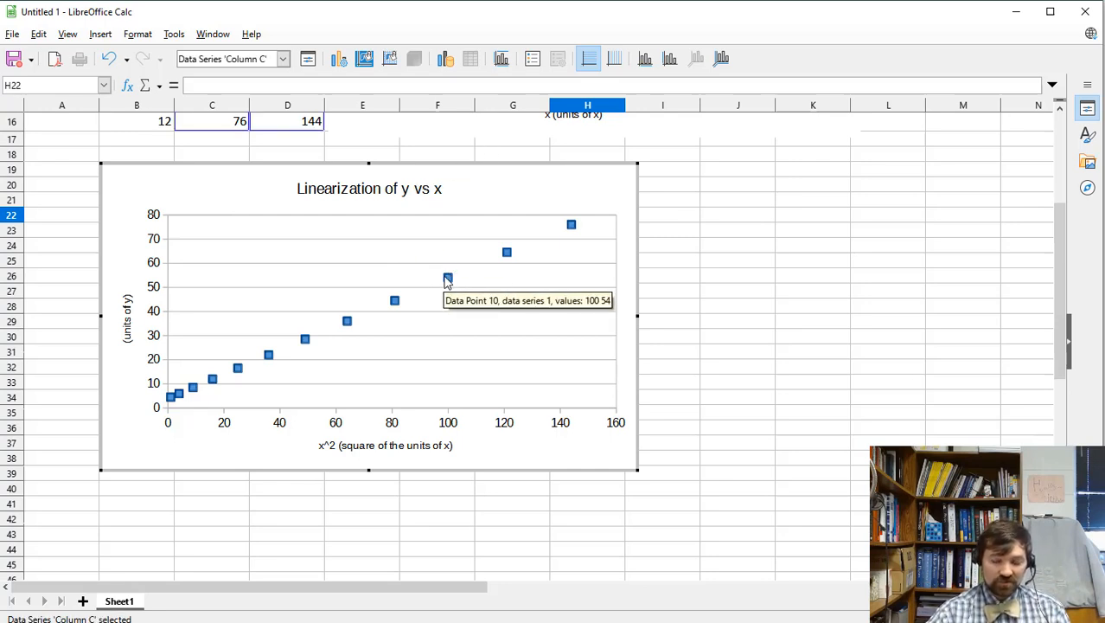
right_click(441, 272)
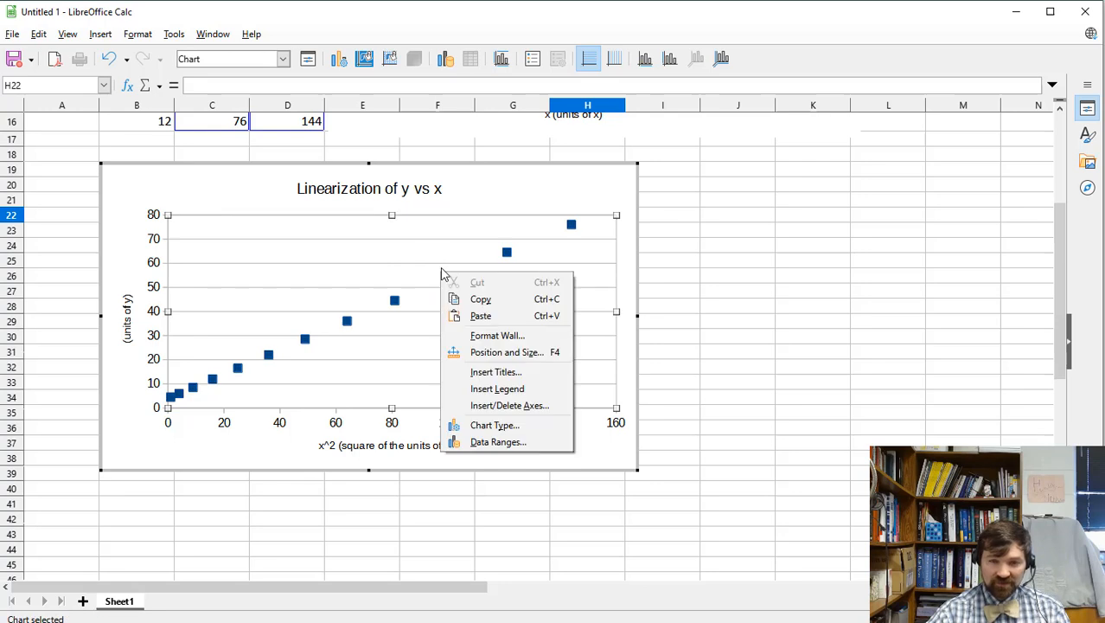
click(395, 302)
click(394, 302)
Add a linear trend line to the series showing its equation f(x) = 0.5x + 4.
right_click(395, 302)
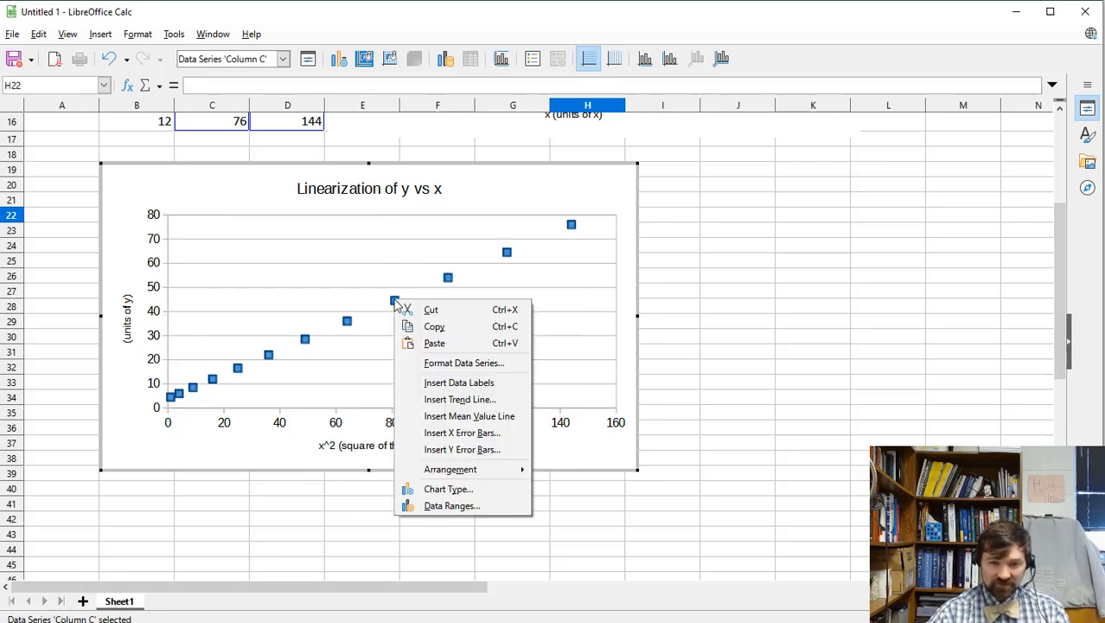
click(485, 405)
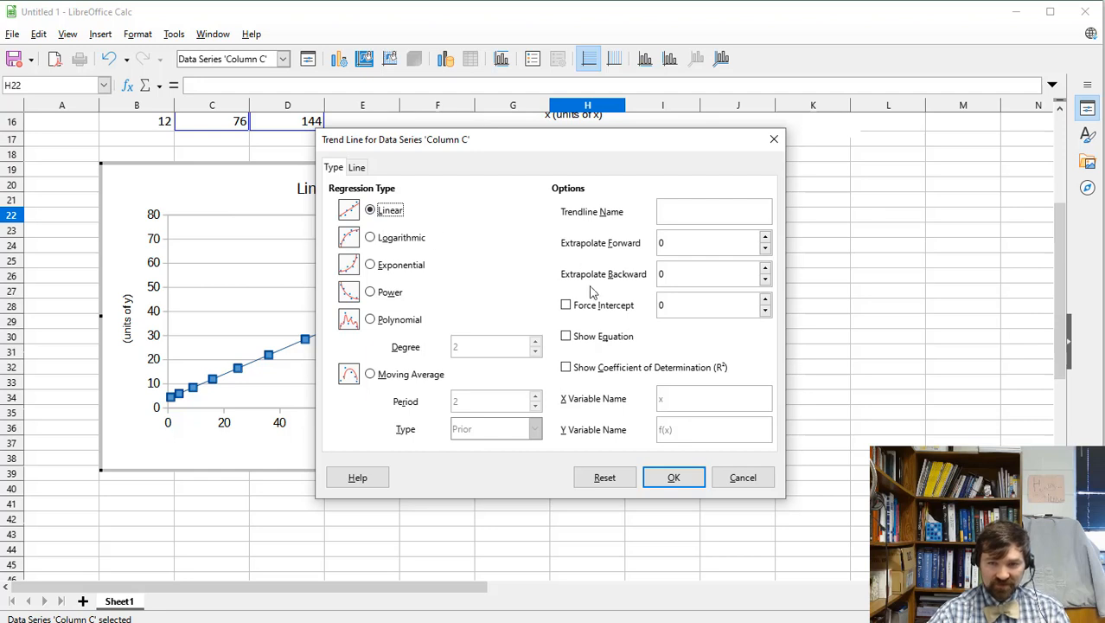
click(567, 337)
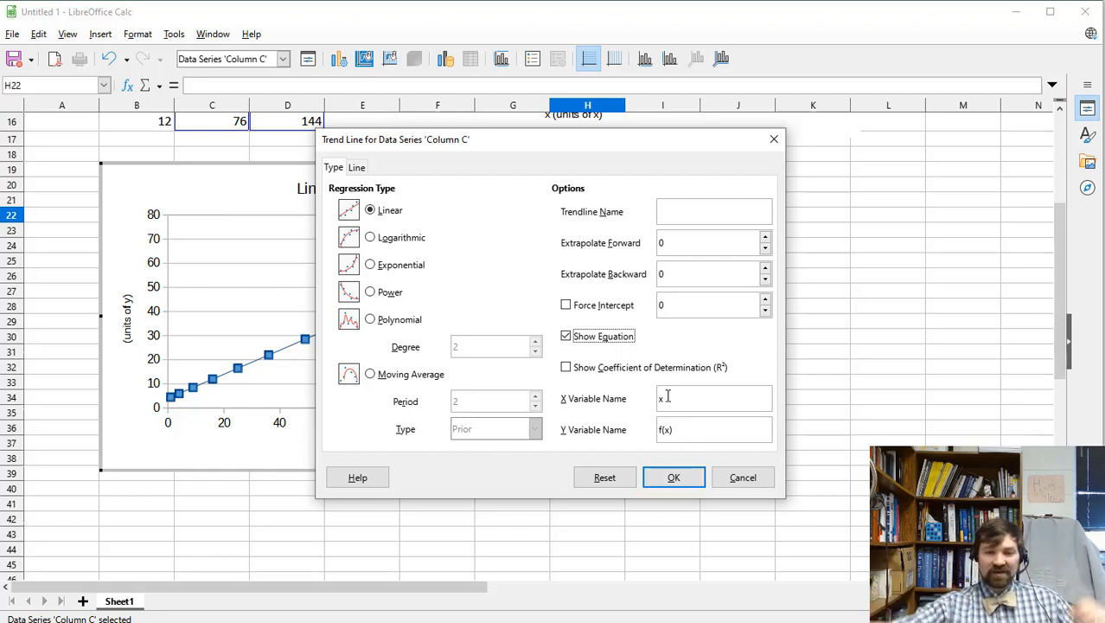
click(674, 480)
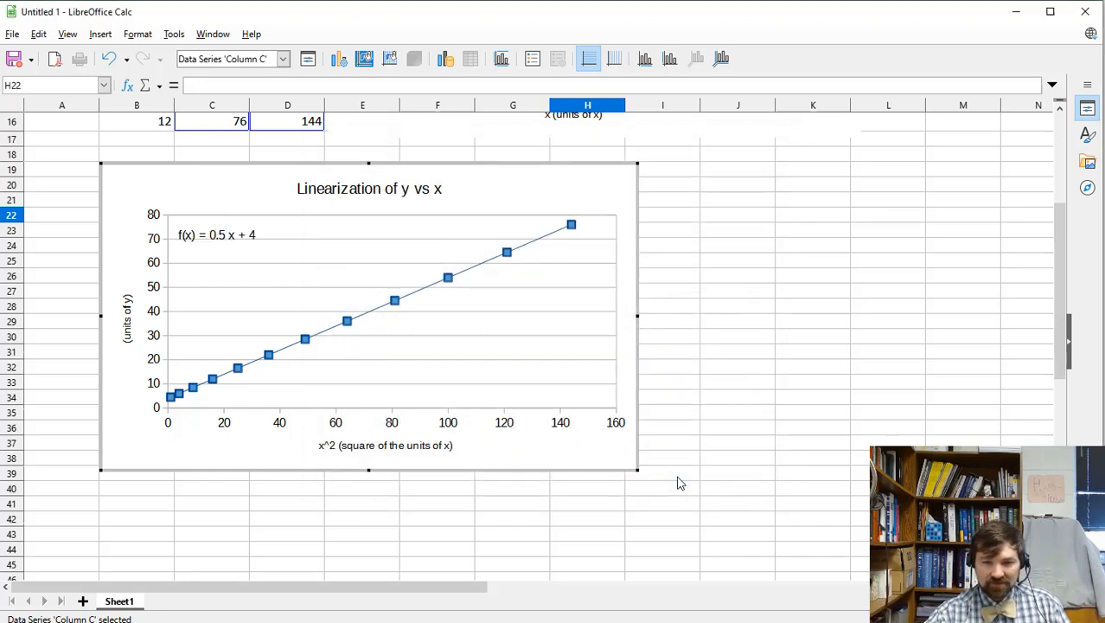
Set the trend line's Extrapolate Forward to 11 and exit chart editing.
right_click(426, 291)
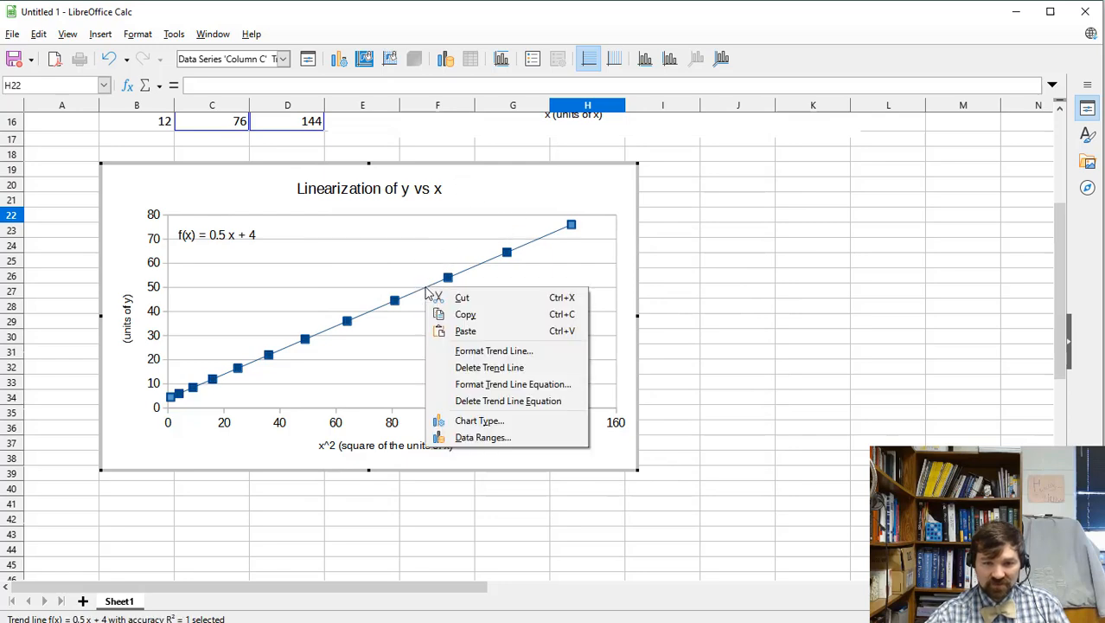
click(487, 351)
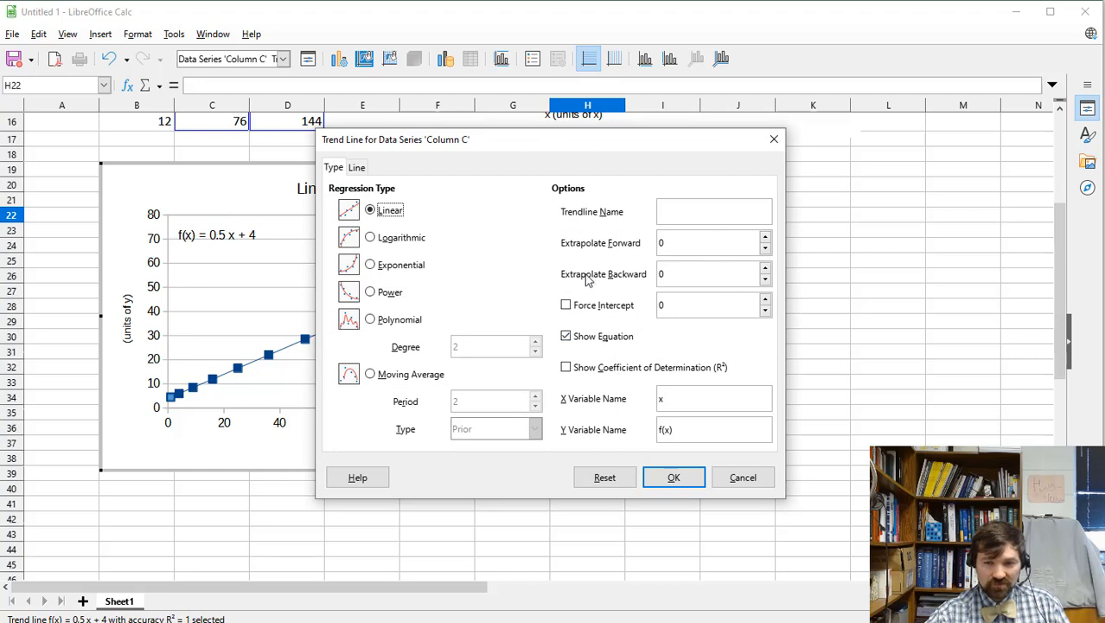
click(764, 240)
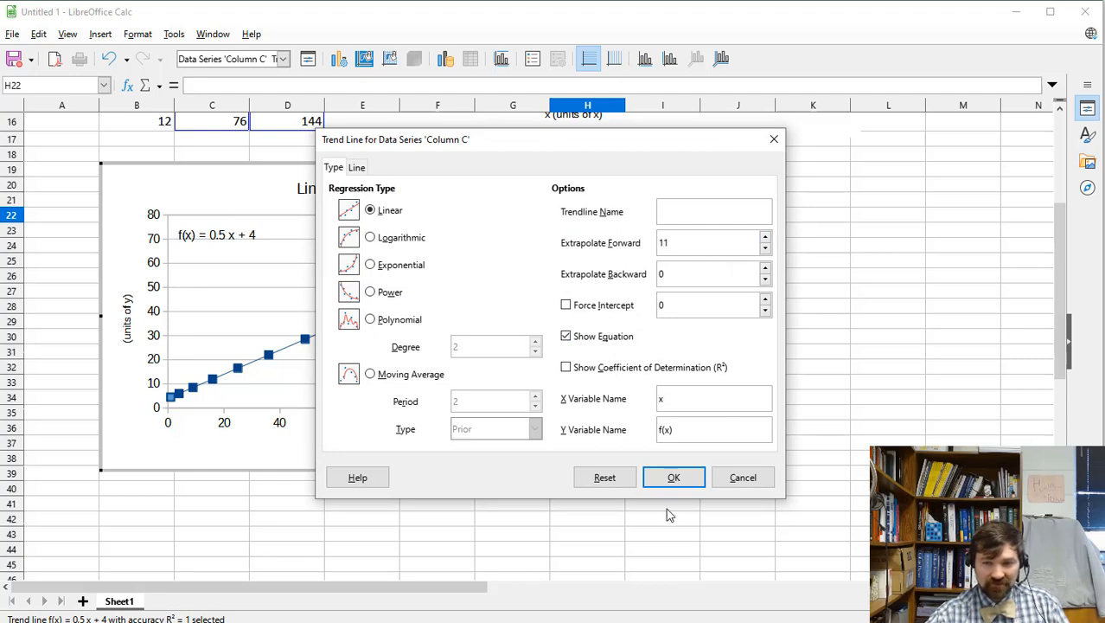
click(676, 478)
click(570, 269)
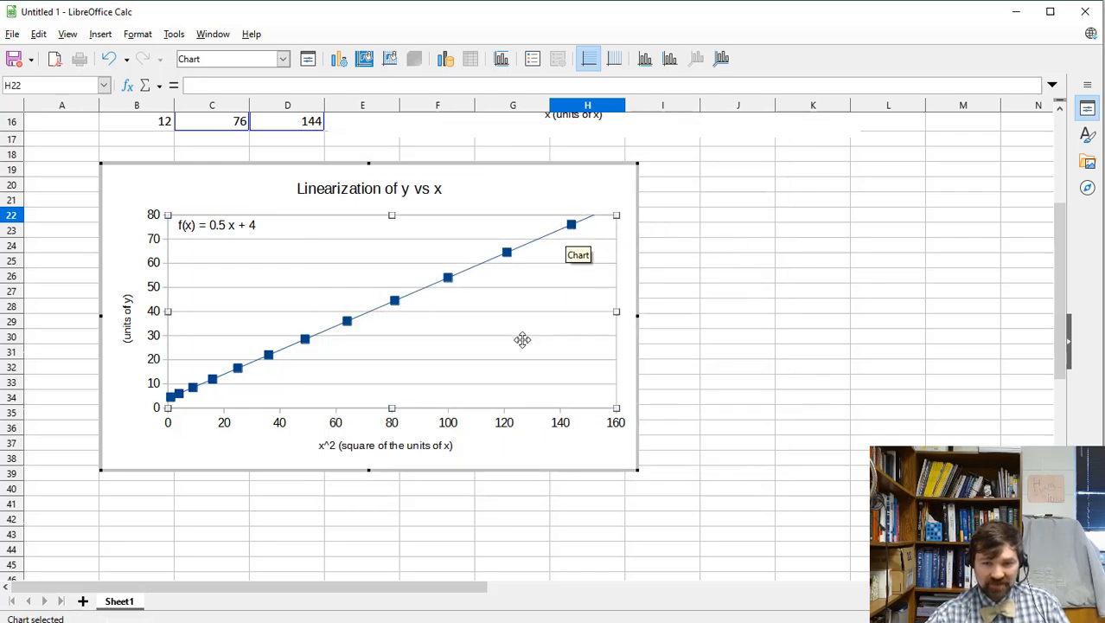
click(737, 294)
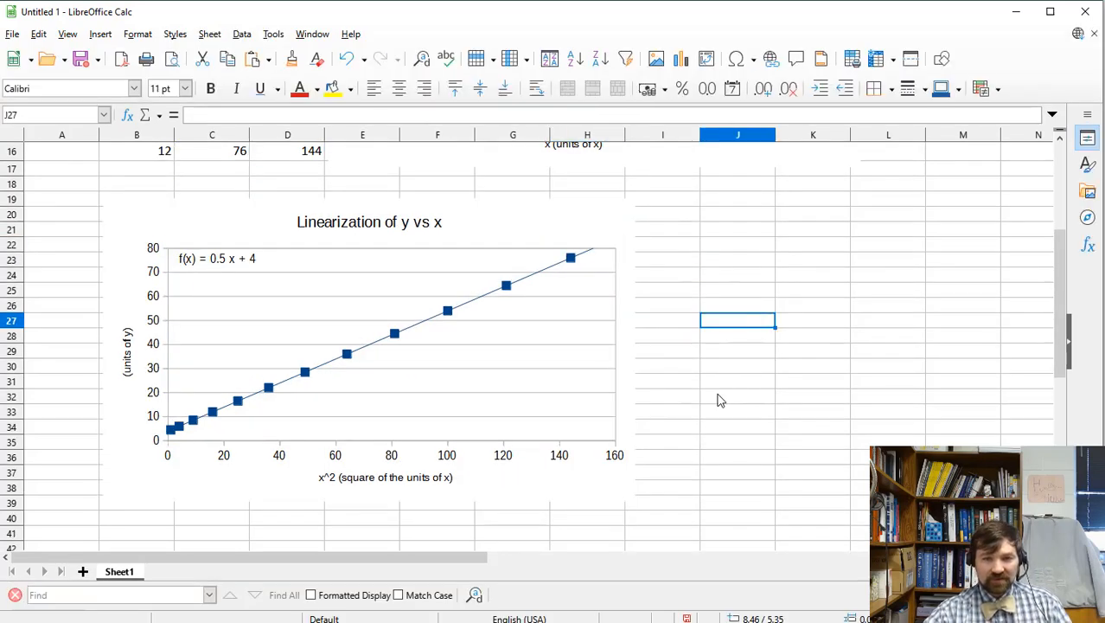
Enter =LINEST(C5:C16,D5:D16) as an array in J21, giving slope 0.5 and intercept 4.
scroll(717, 397, up, 2)
scroll(718, 397, down, 4)
scroll(716, 403, up, 3)
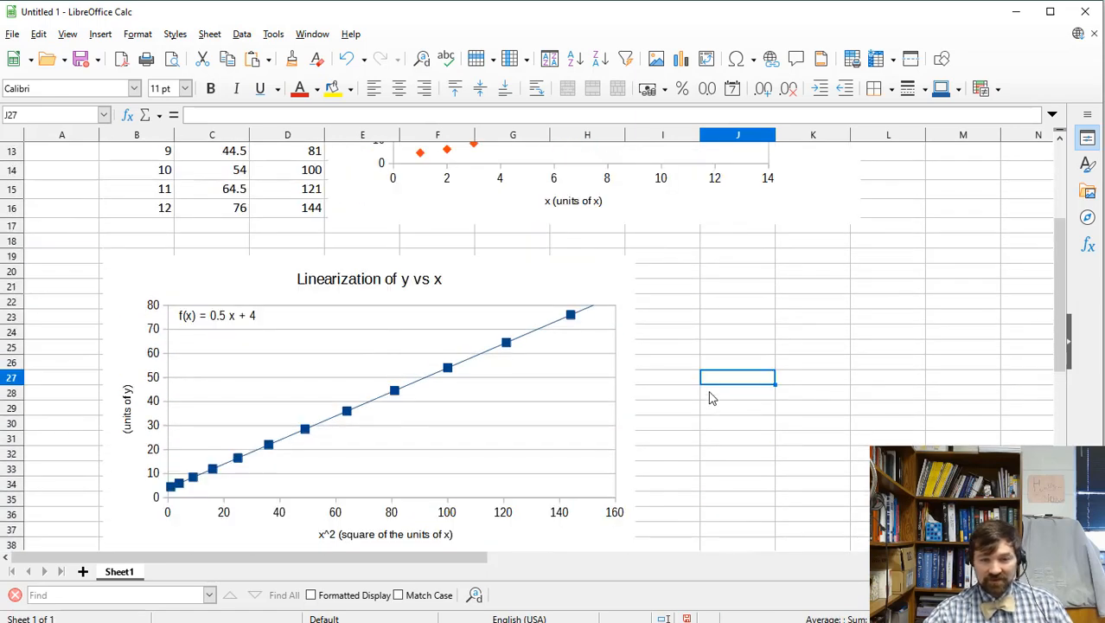
scroll(464, 396, up, 4)
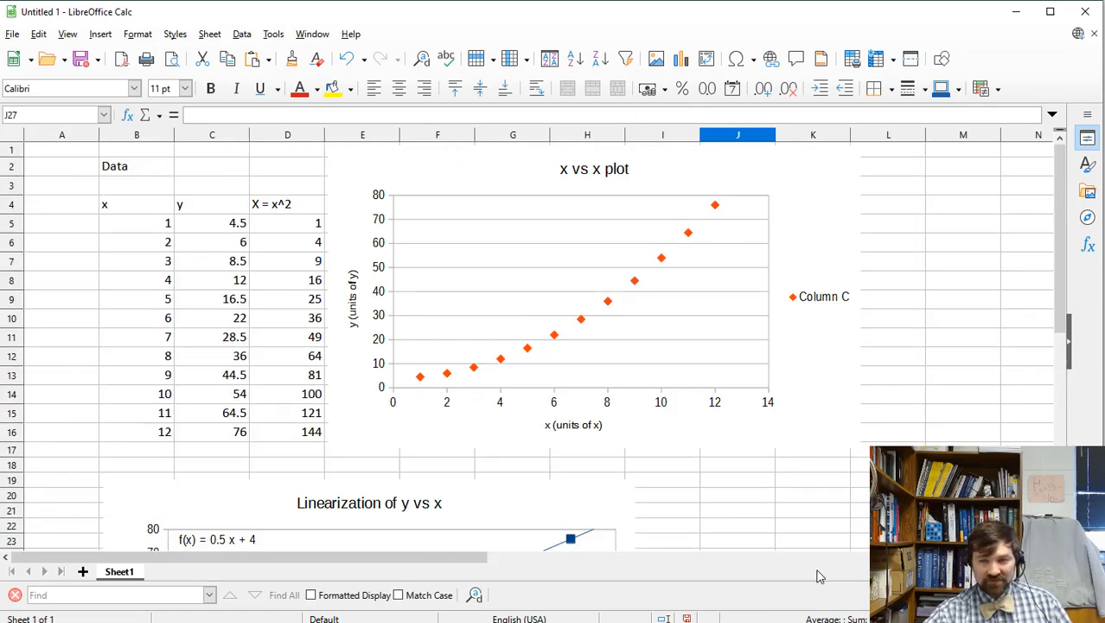
scroll(803, 524, down, 3)
click(744, 346)
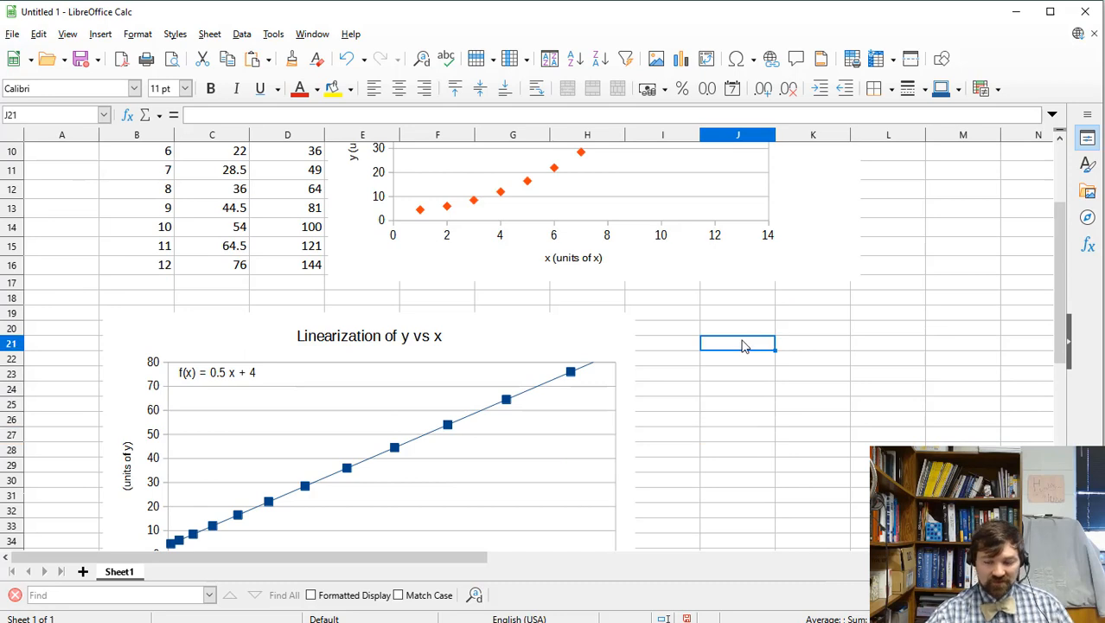
text(=lin)
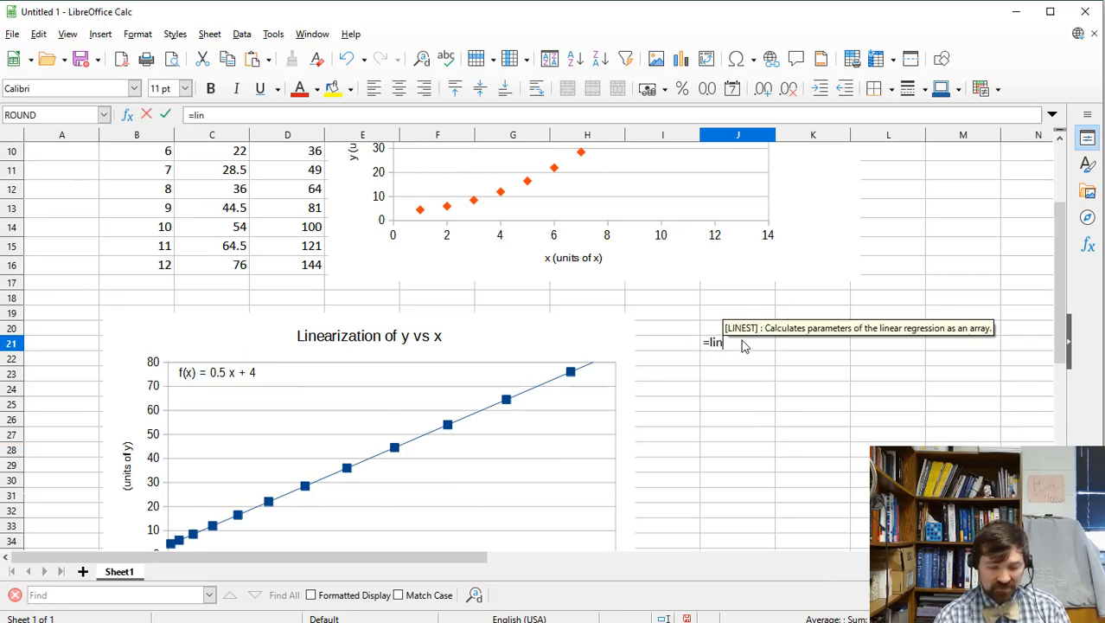
text(est()
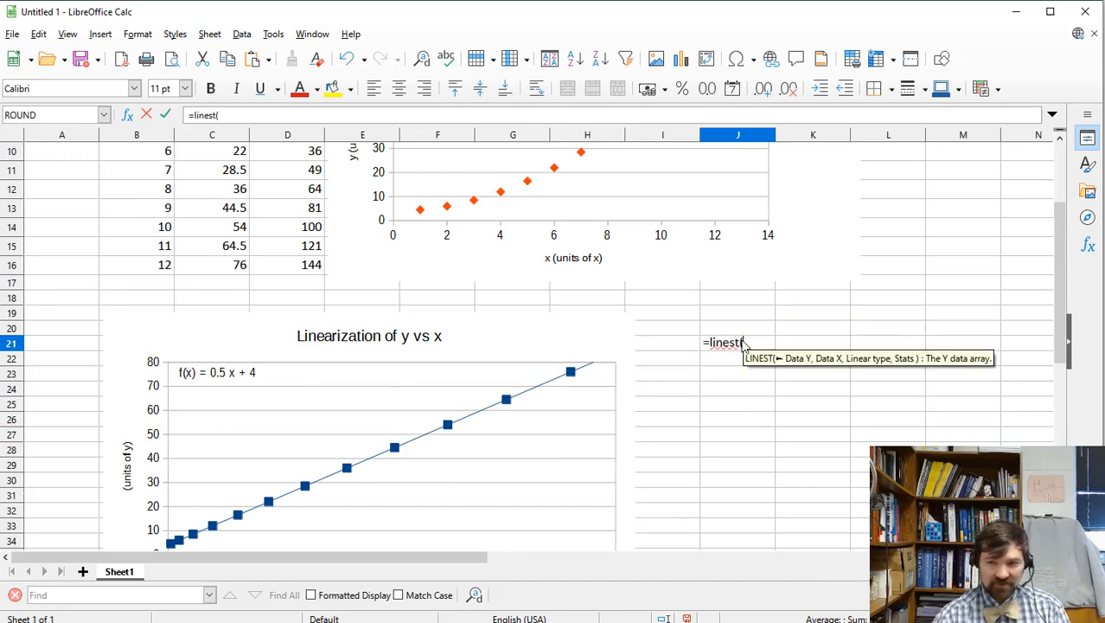
scroll(549, 347, up, 3)
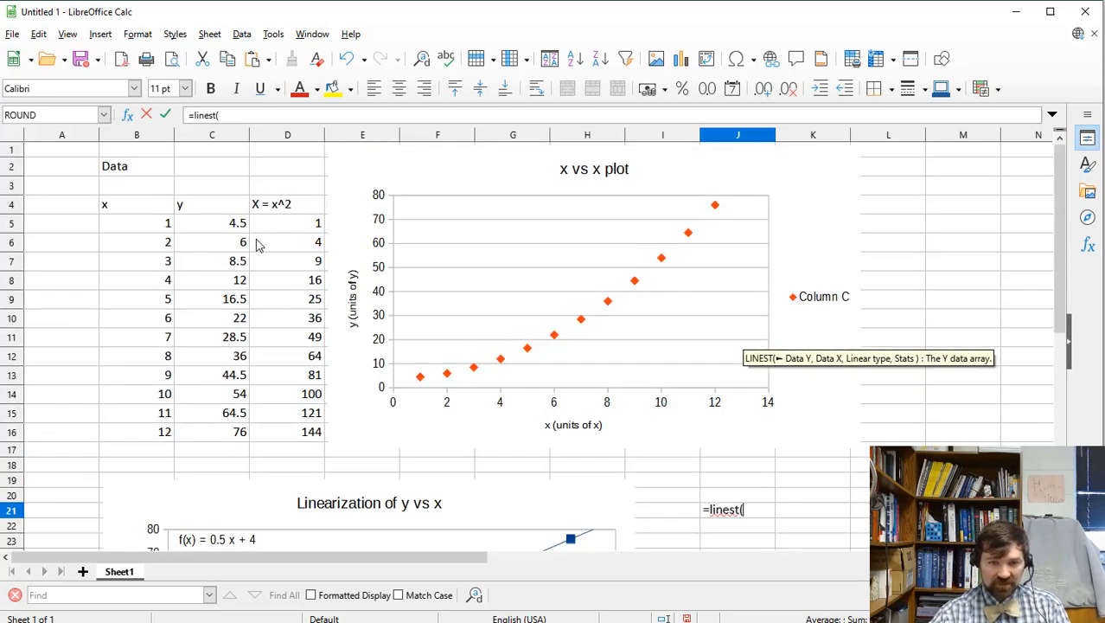
drag(227, 226, 213, 433)
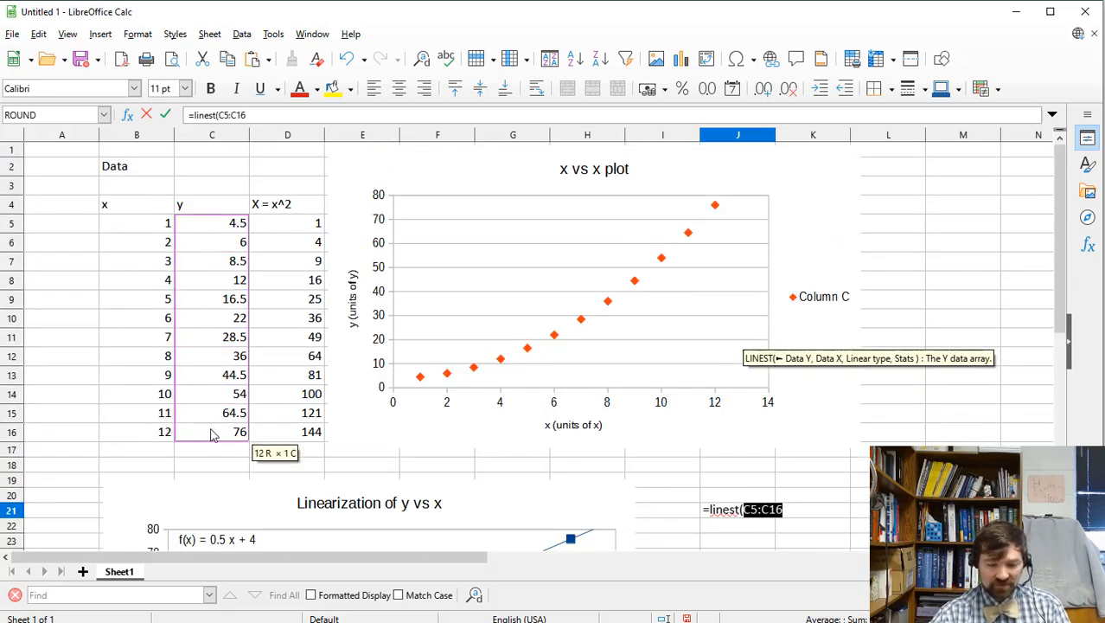
text(,)
drag(296, 223, 292, 441)
text())
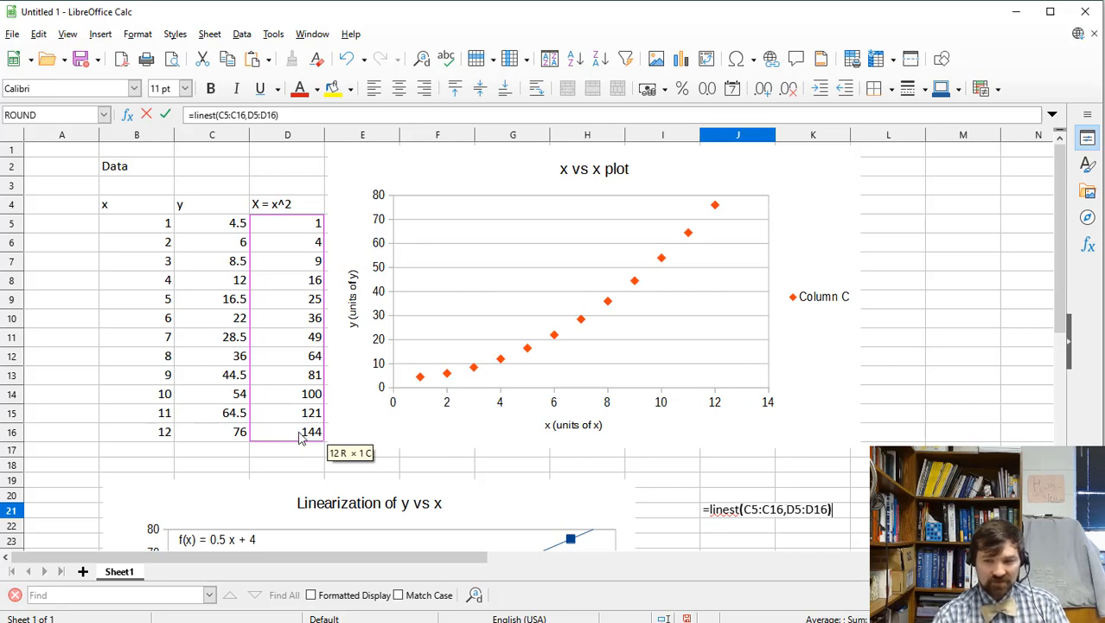
key(ctrl+shift+Return)
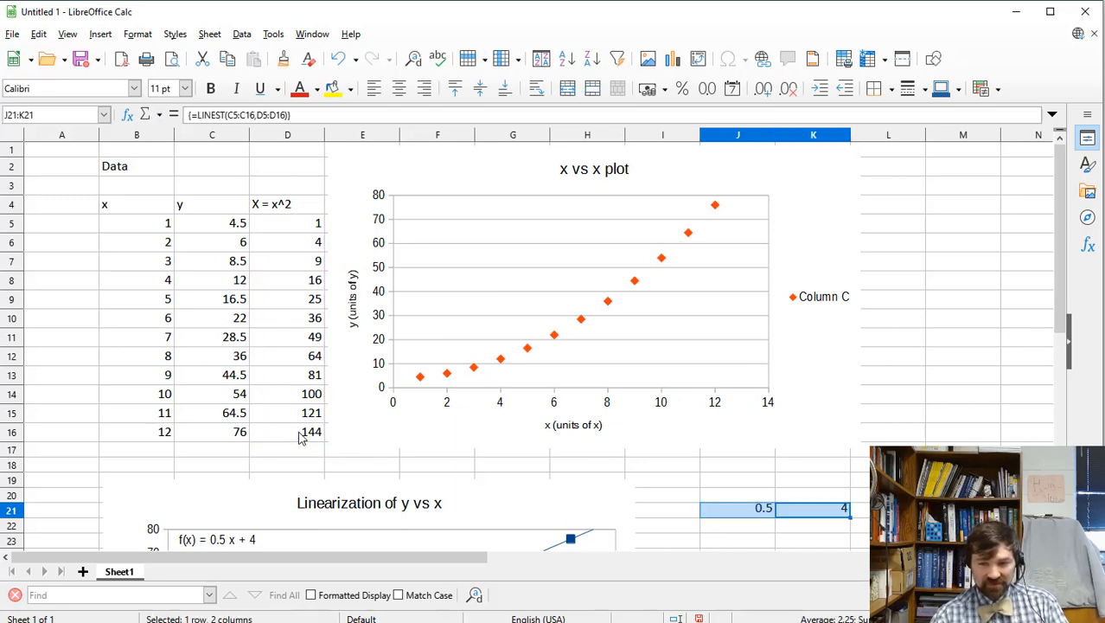
click(768, 527)
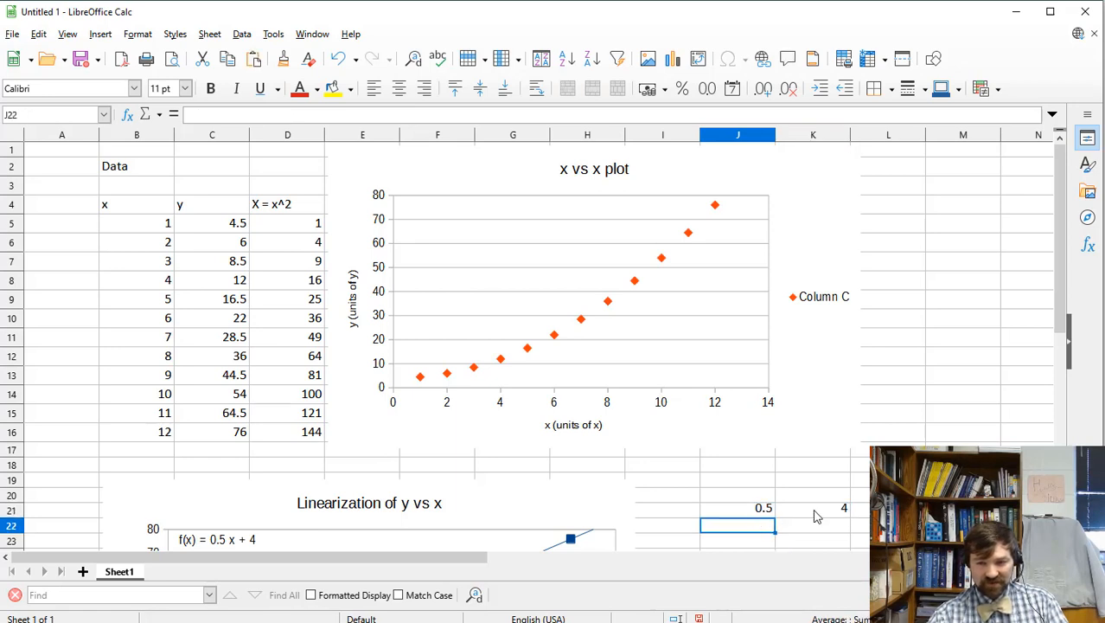
Check the existing LINEST result and delete the array in J21:L21.
scroll(514, 452, down, 1)
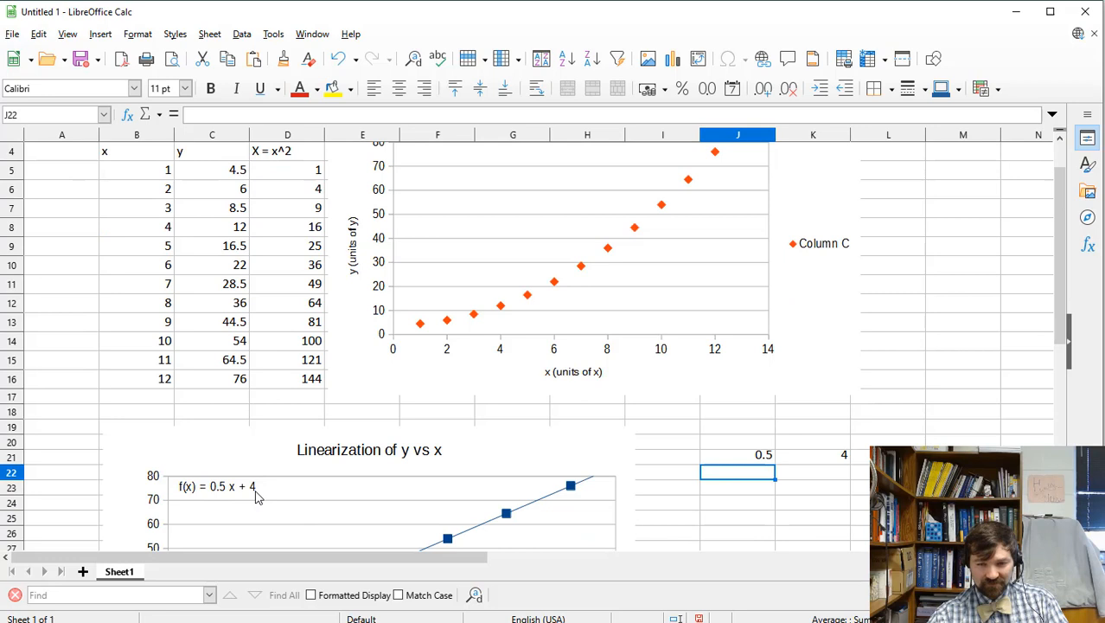
click(756, 458)
click(835, 461)
click(741, 459)
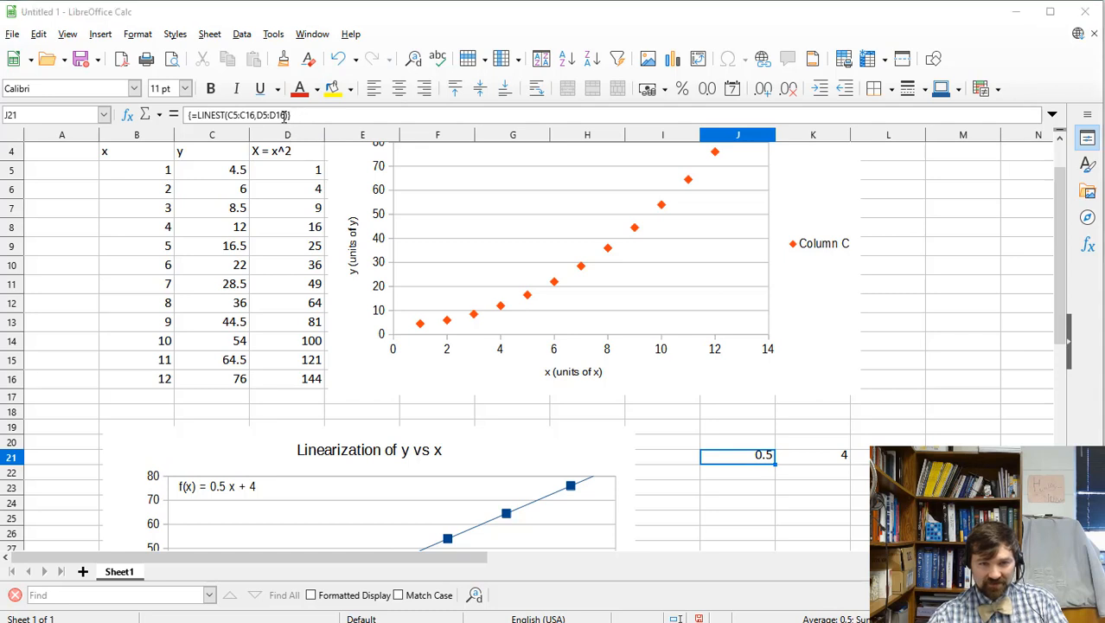
click(286, 116)
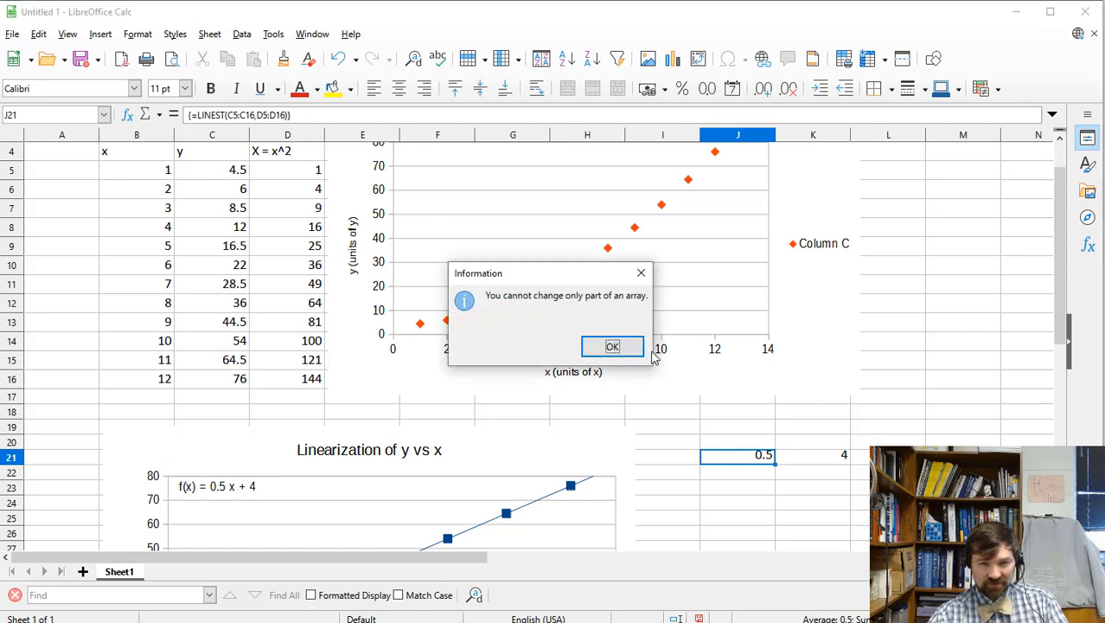
click(612, 347)
drag(856, 462, 754, 464)
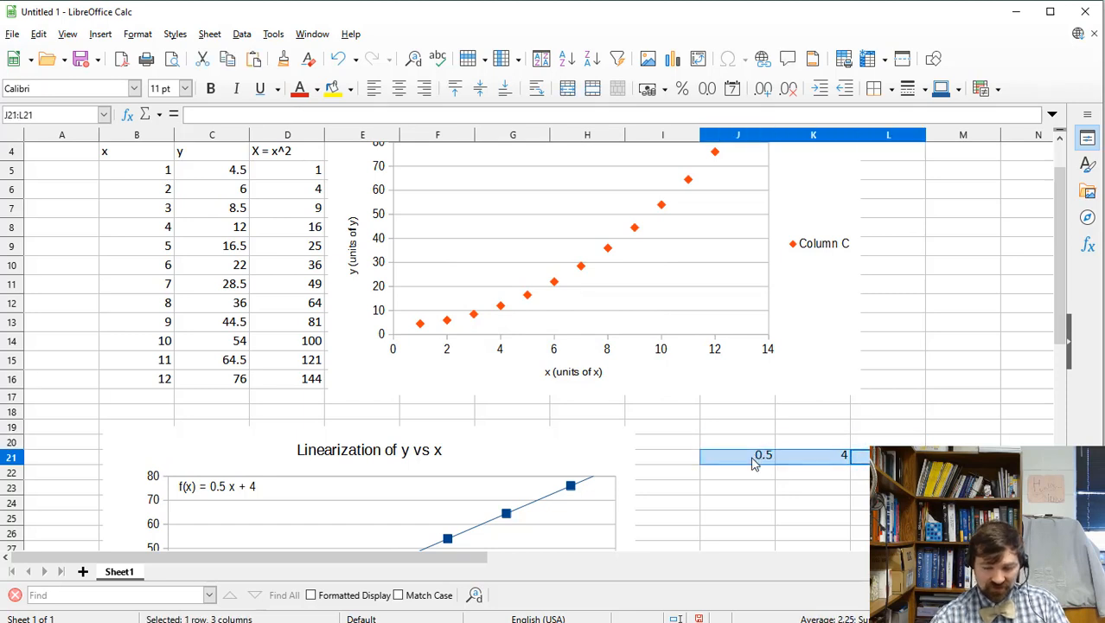
key(Delete)
Enter =LINEST(C5:C16,D5:D16,TRUE,TRUE) as an array in J21, filling J21:K25 with statistics.
click(752, 463)
text(=)
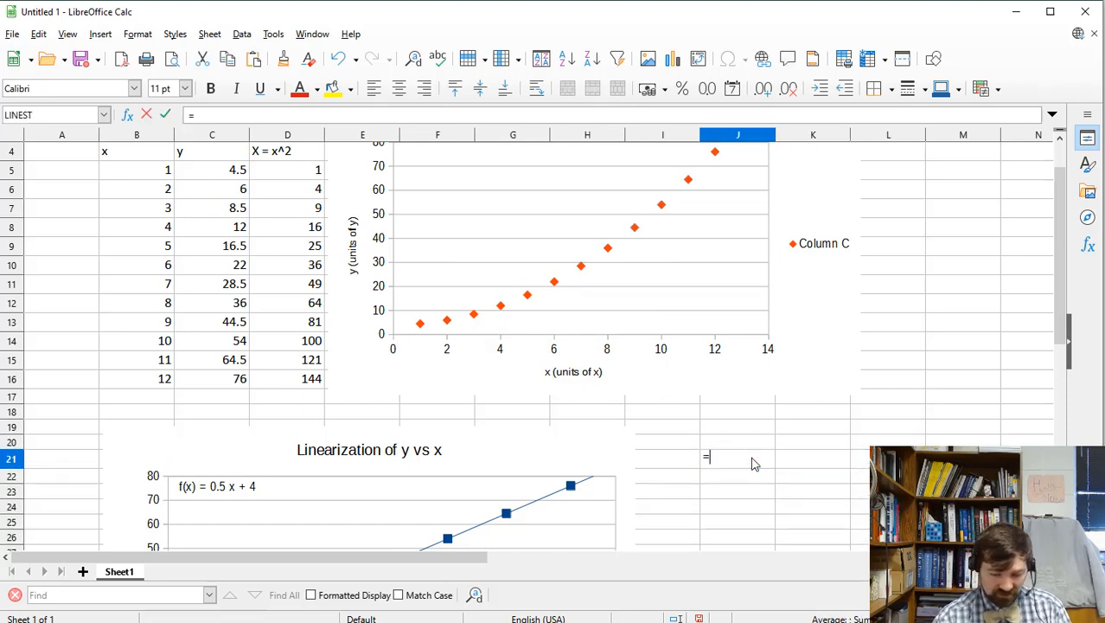
text(linest()
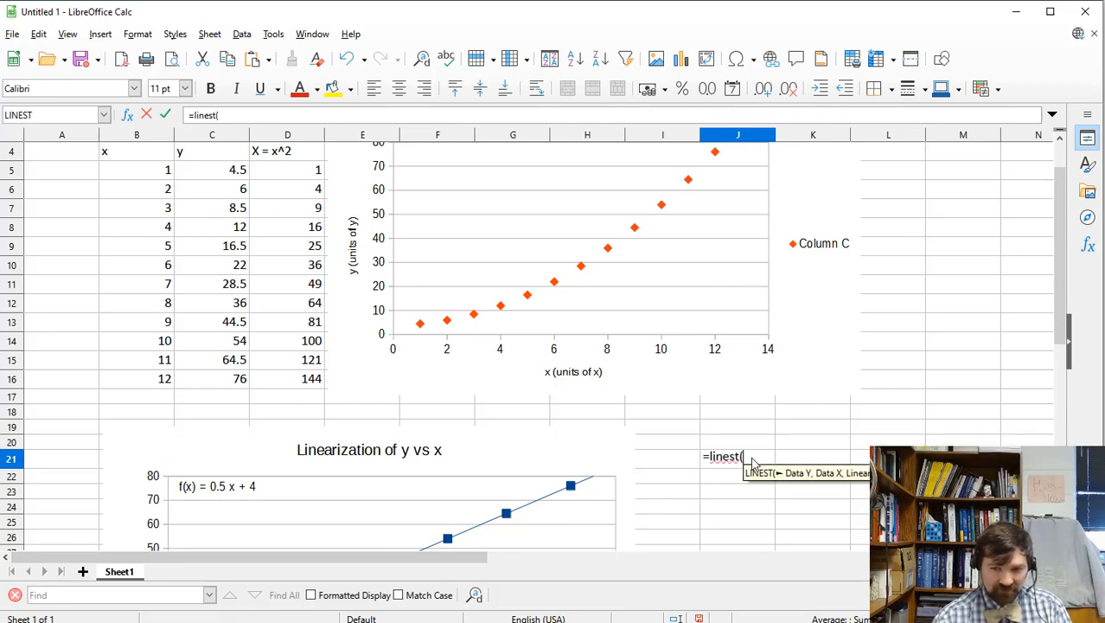
drag(209, 170, 231, 391)
text(,)
drag(282, 170, 292, 388)
text(, true)
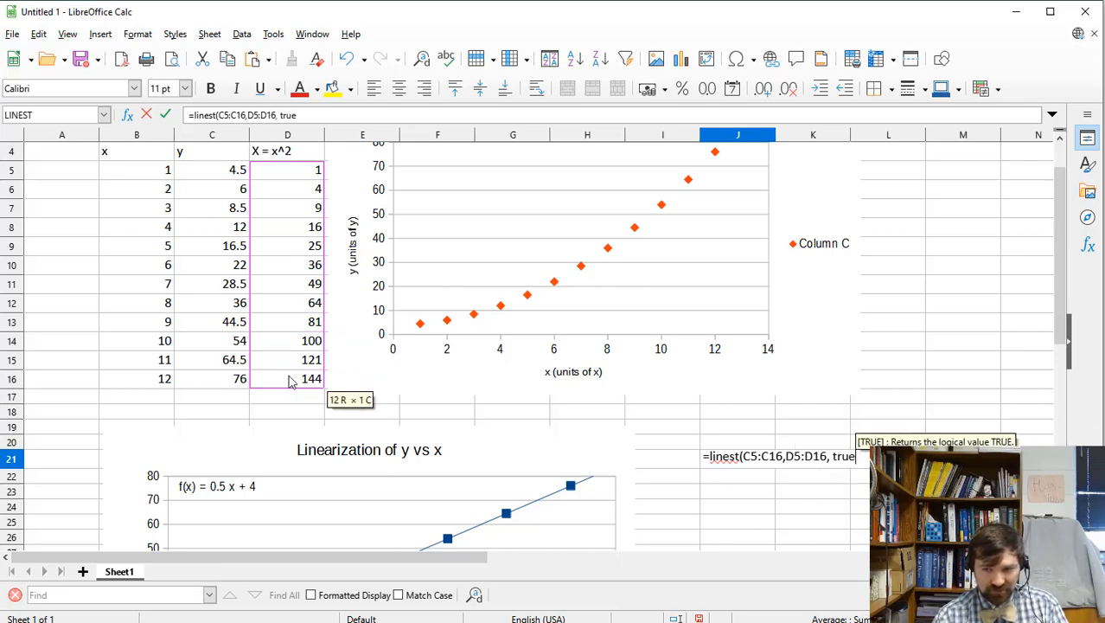
text(,)
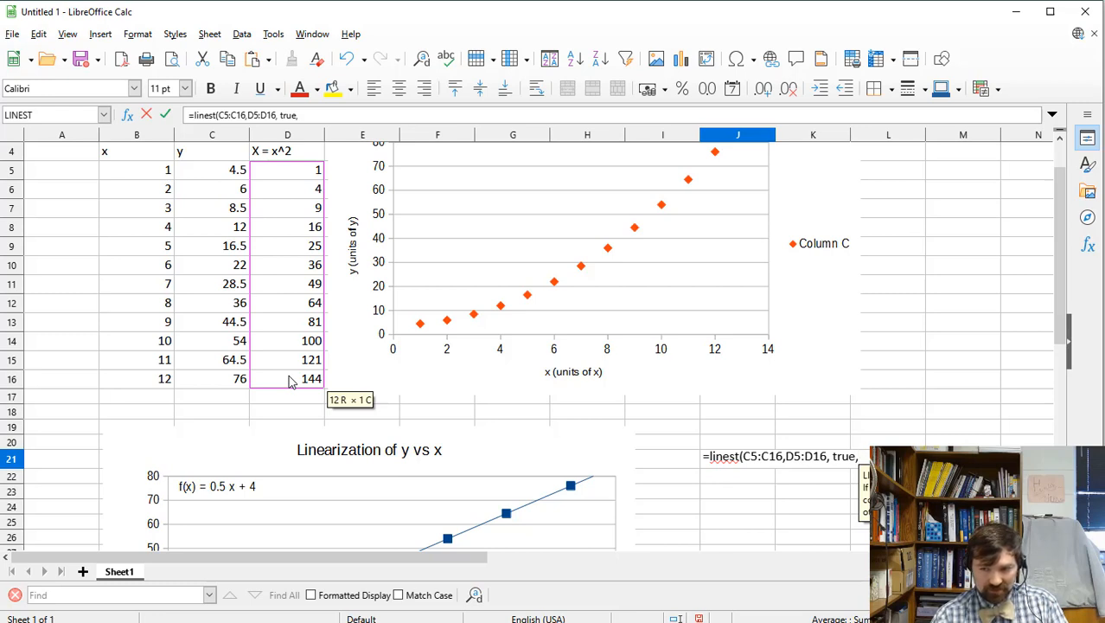
text(true))
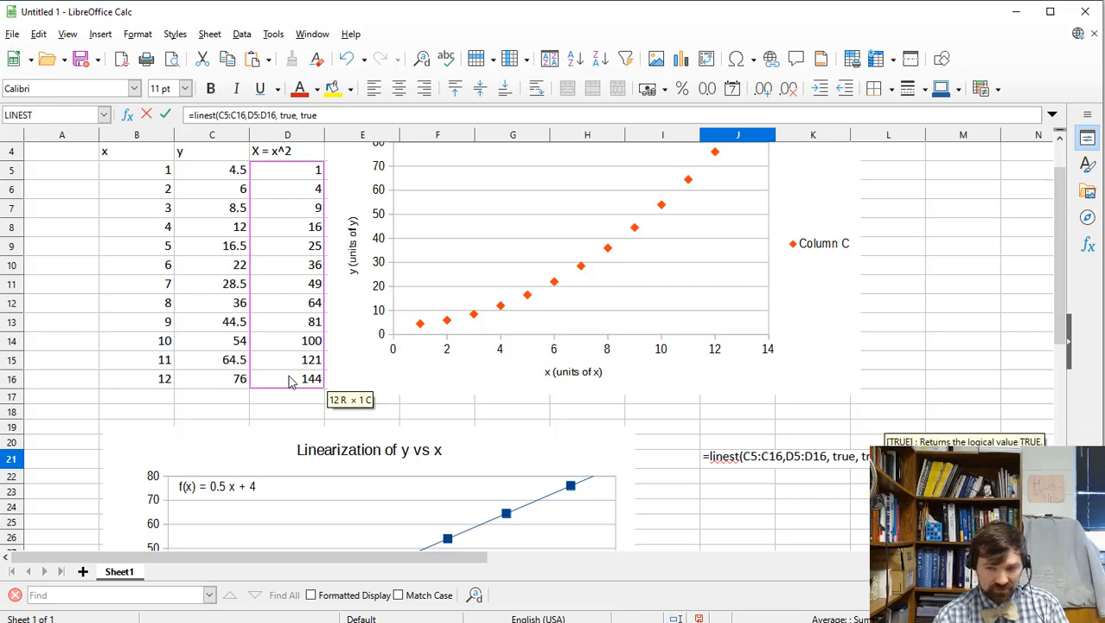
key(ctrl+shift+Return)
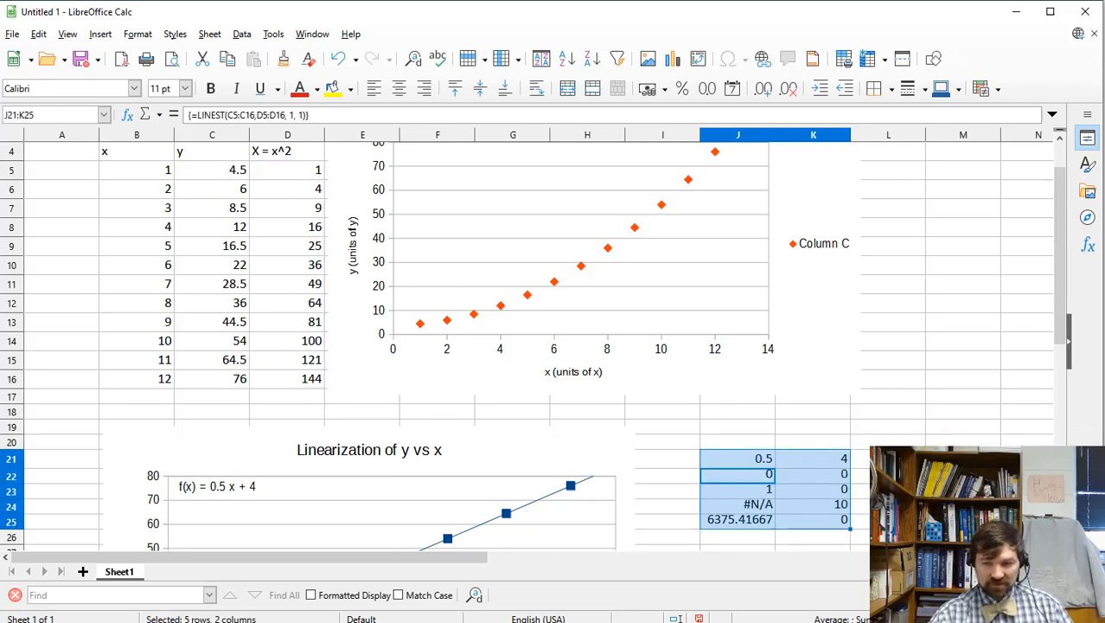
click(863, 504)
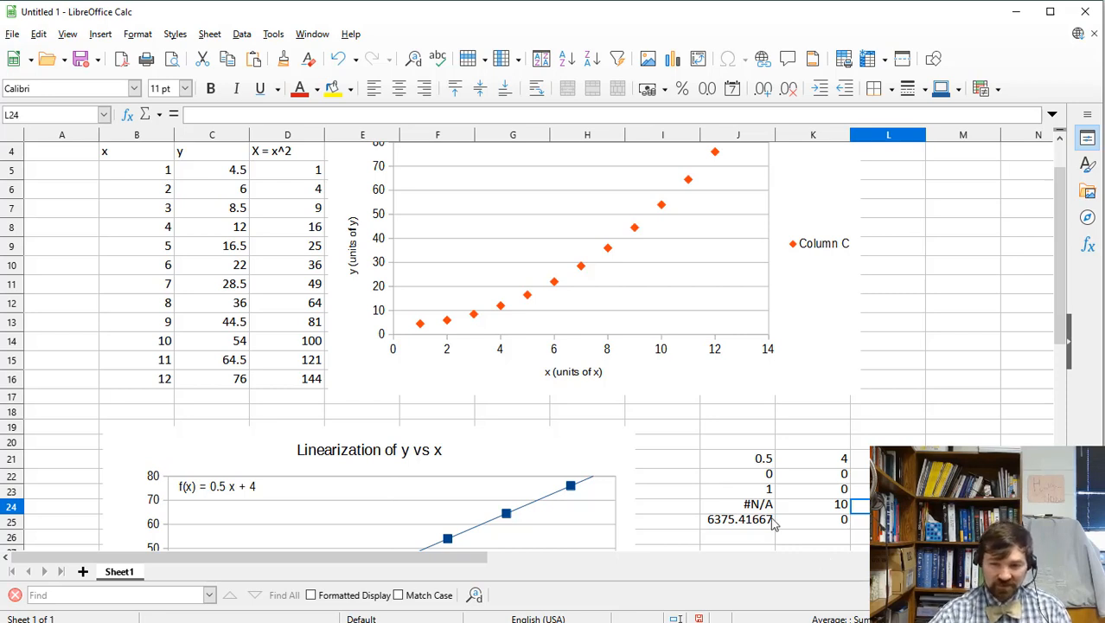
click(757, 491)
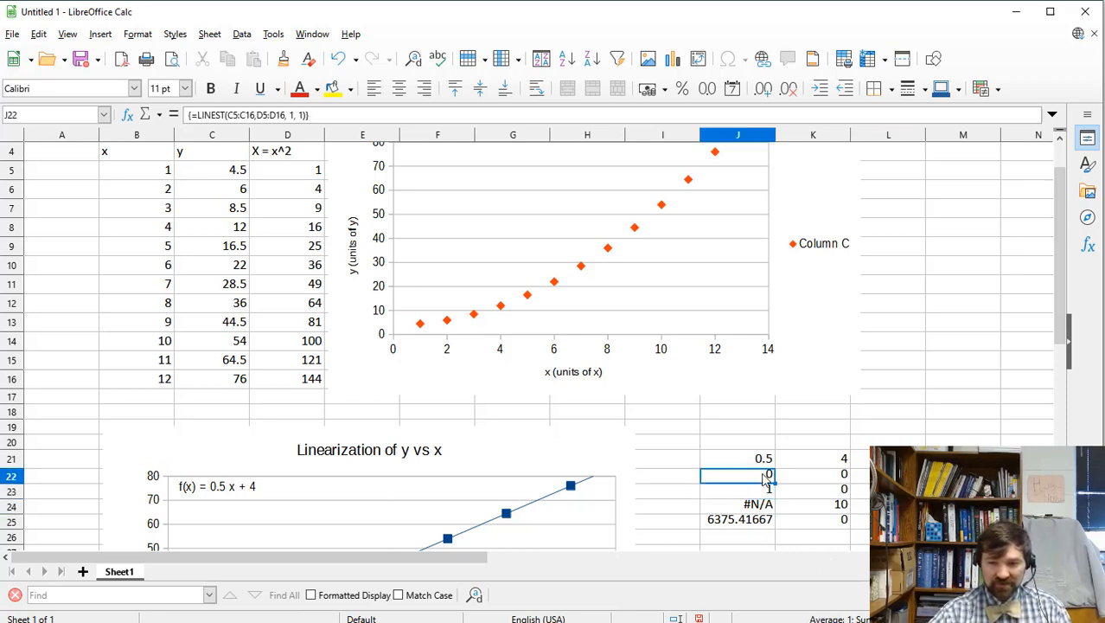
click(842, 480)
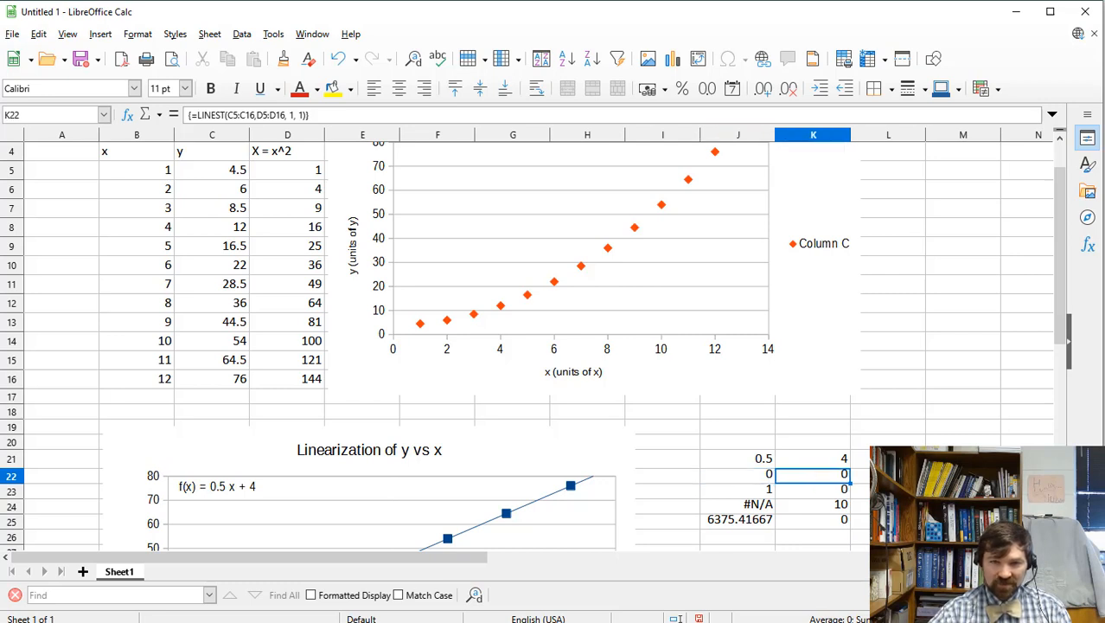
click(765, 483)
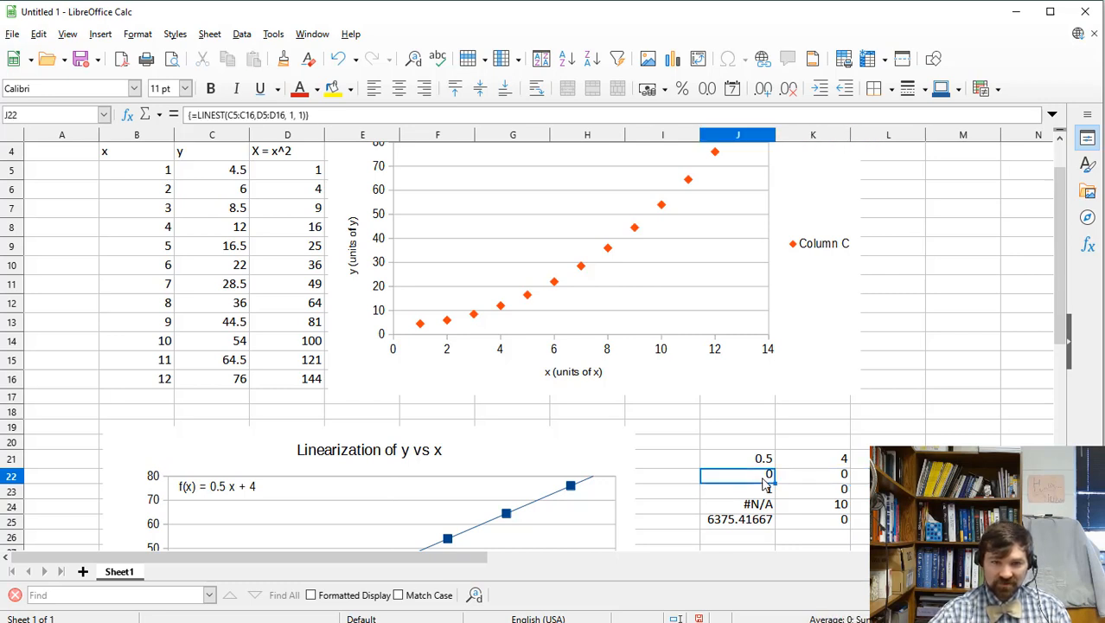
click(900, 412)
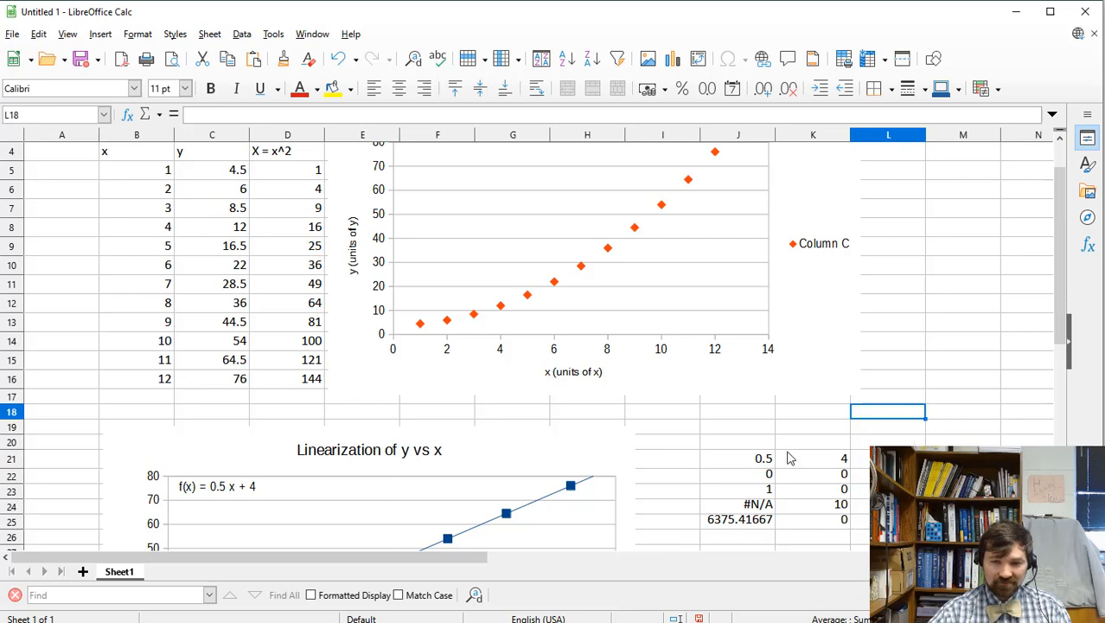
scroll(608, 426, down, 4)
scroll(460, 388, up, 3)
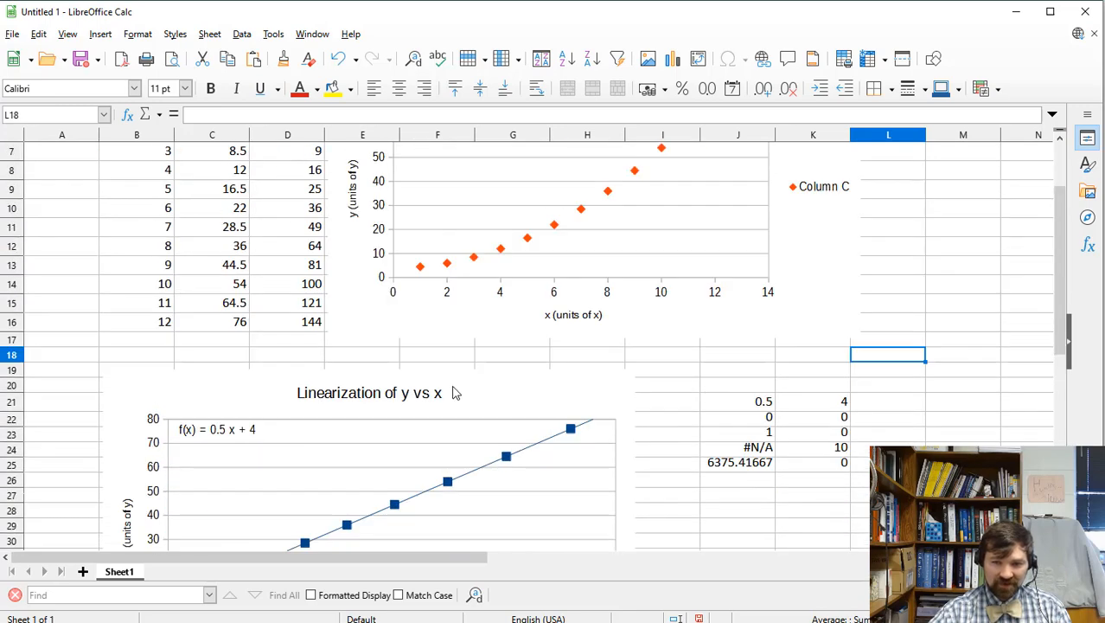